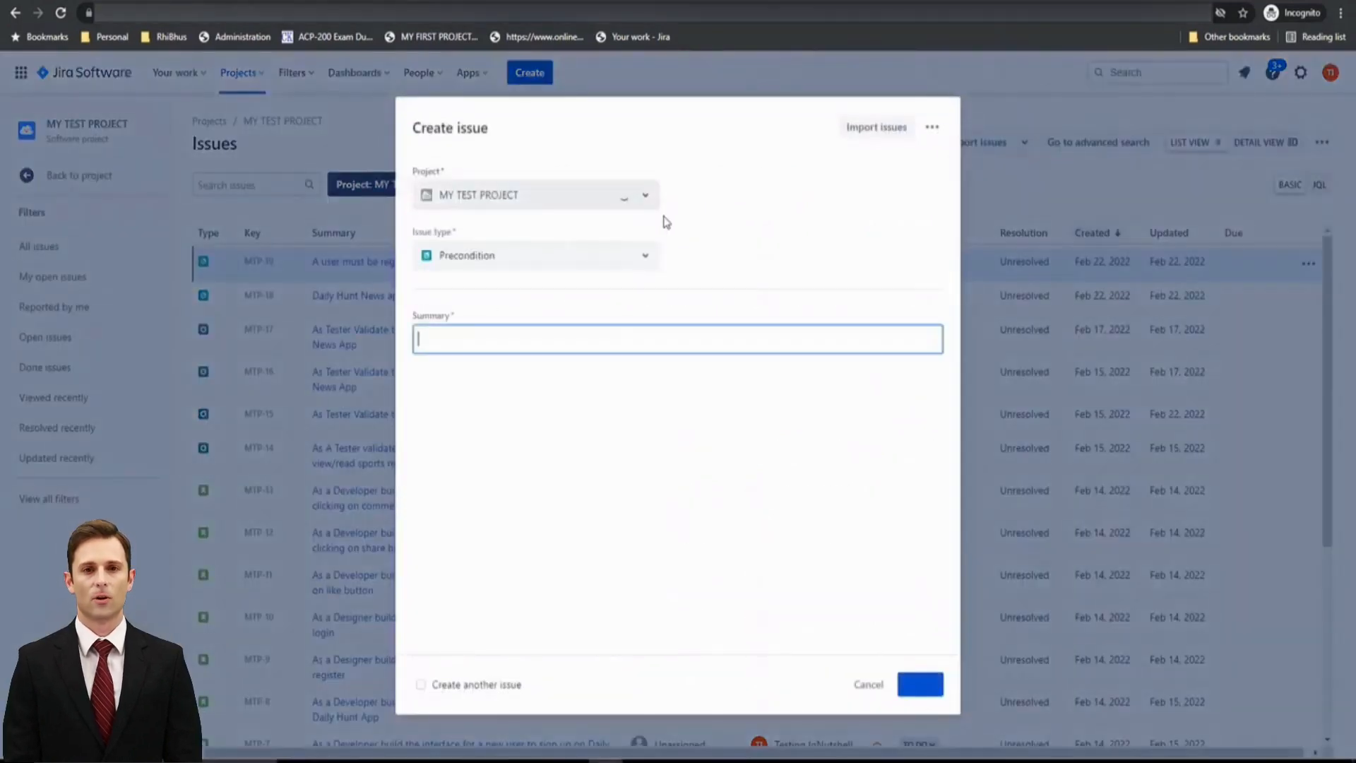
Step: Create a Test Execution issue in MY TEST PROJECT with the summary "Adhoc Test Execution"
{"action": "left_click", "coordinate": [647, 257]}
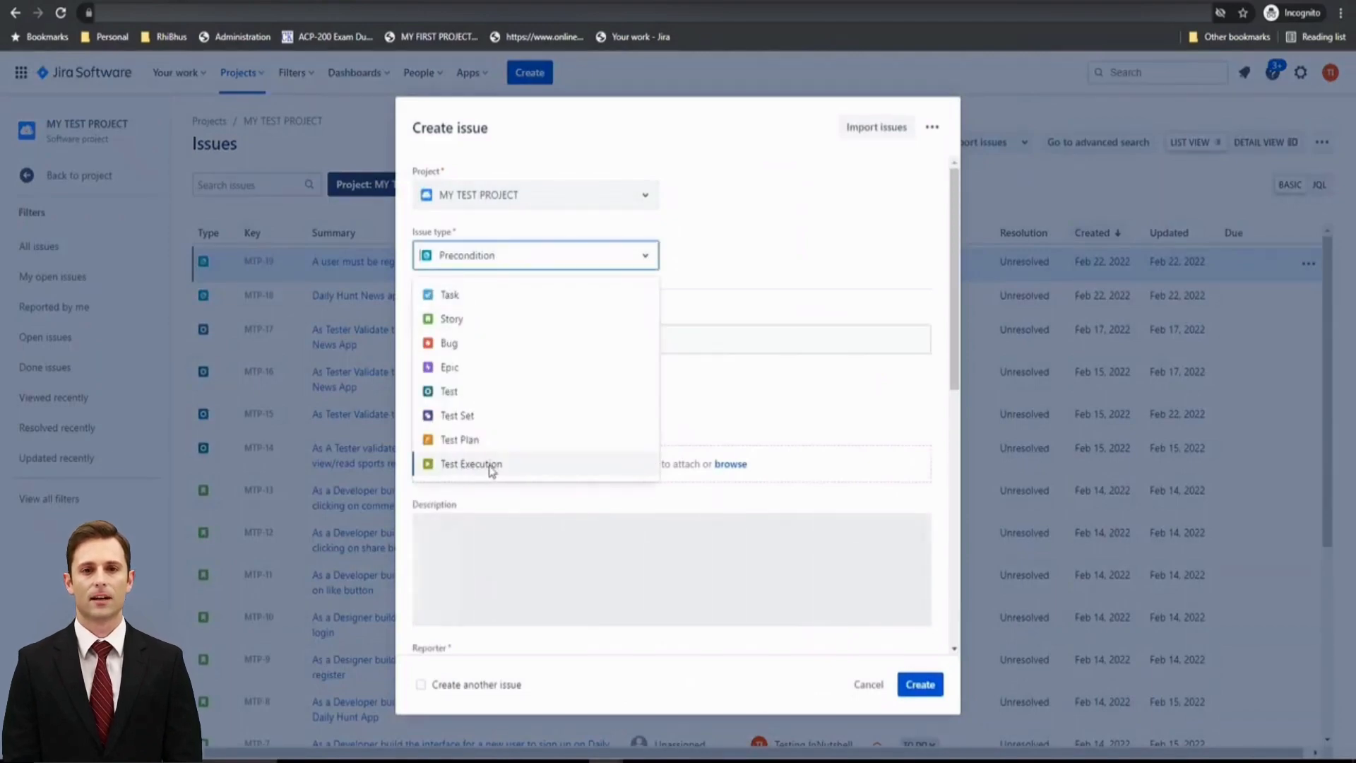
{"action": "left_click", "coordinate": [492, 466]}
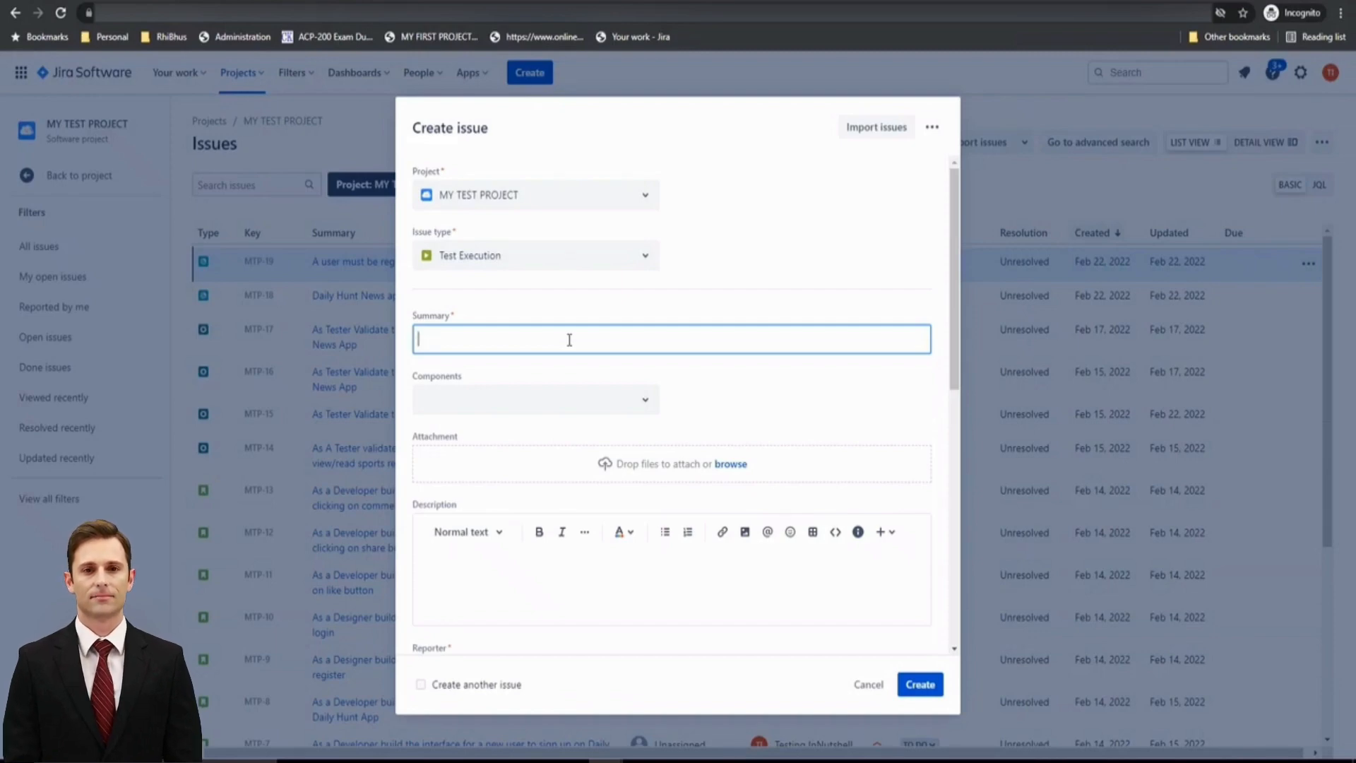
{"action": "type", "text": "Adho"}
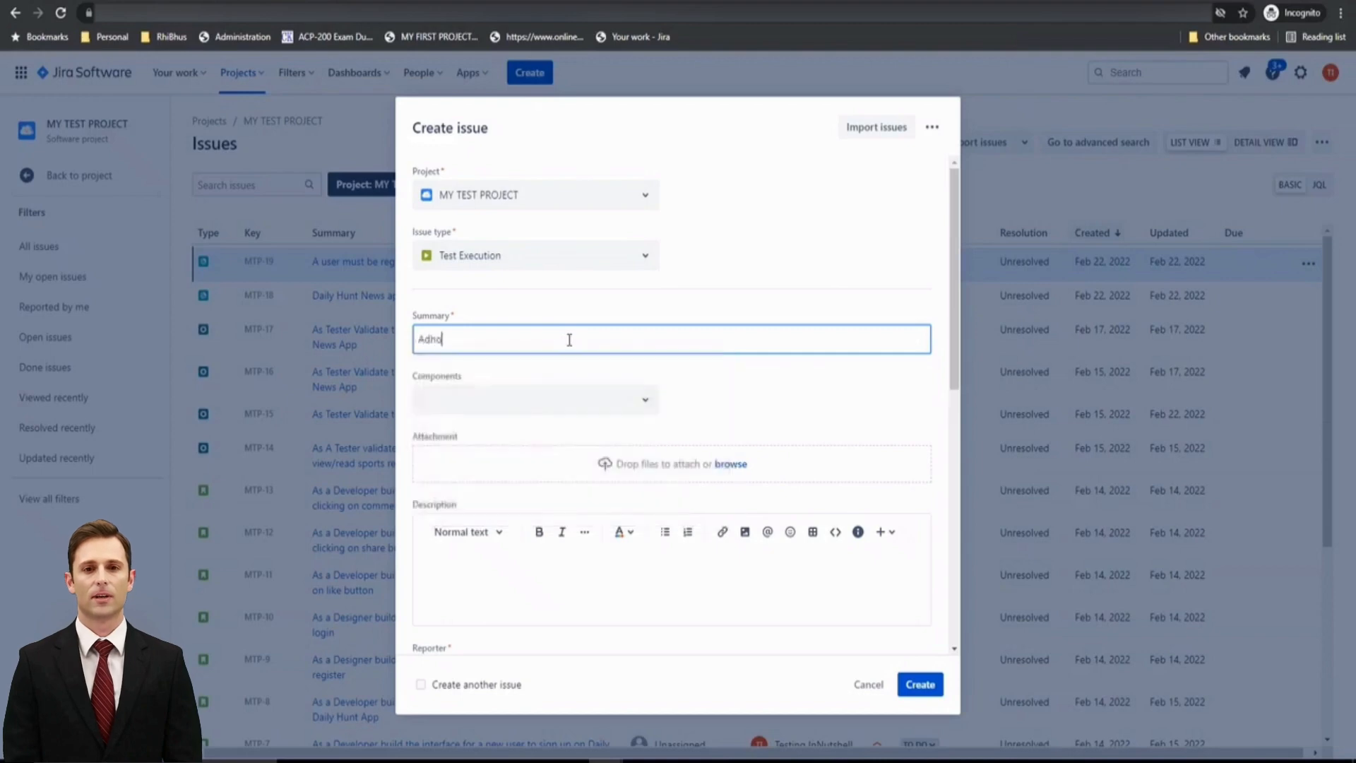
{"action": "type", "text": "c 1es"}
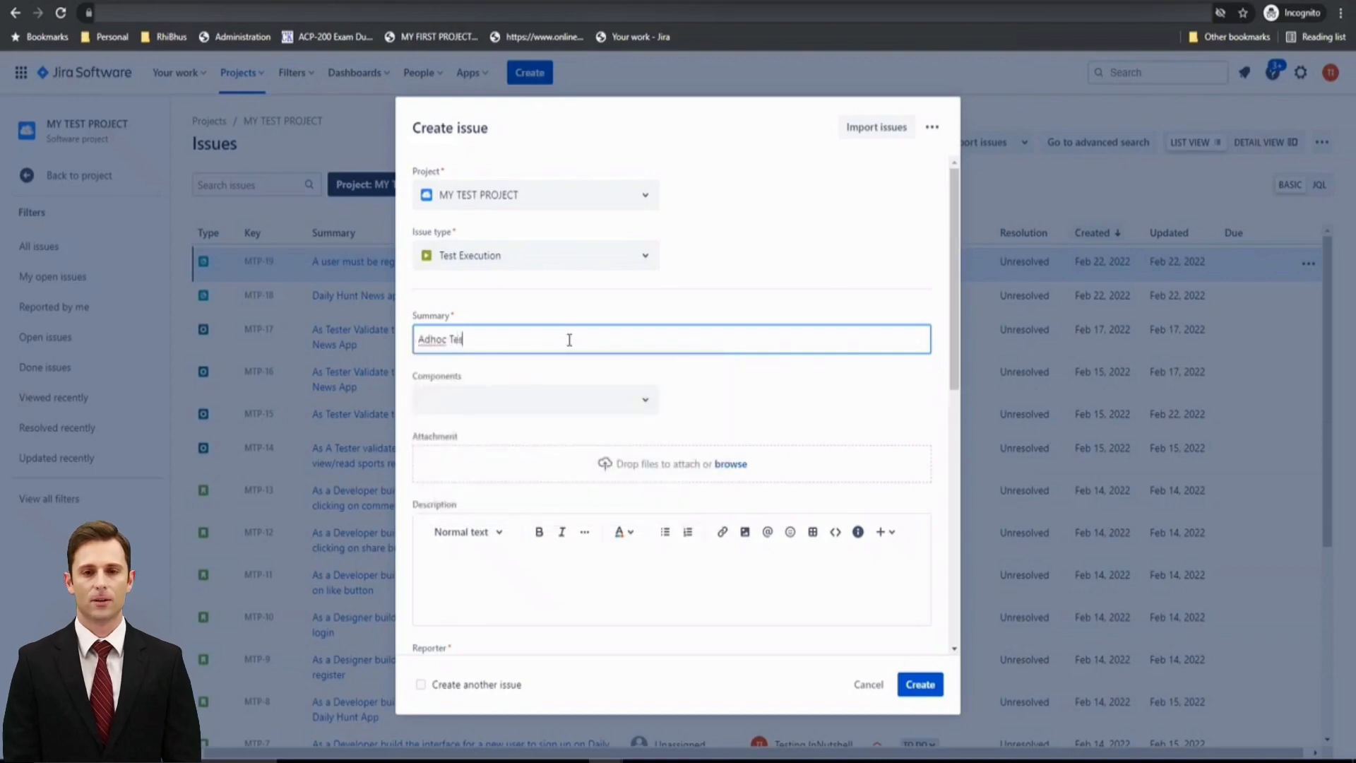
{"action": "type", "text": "t Execution"}
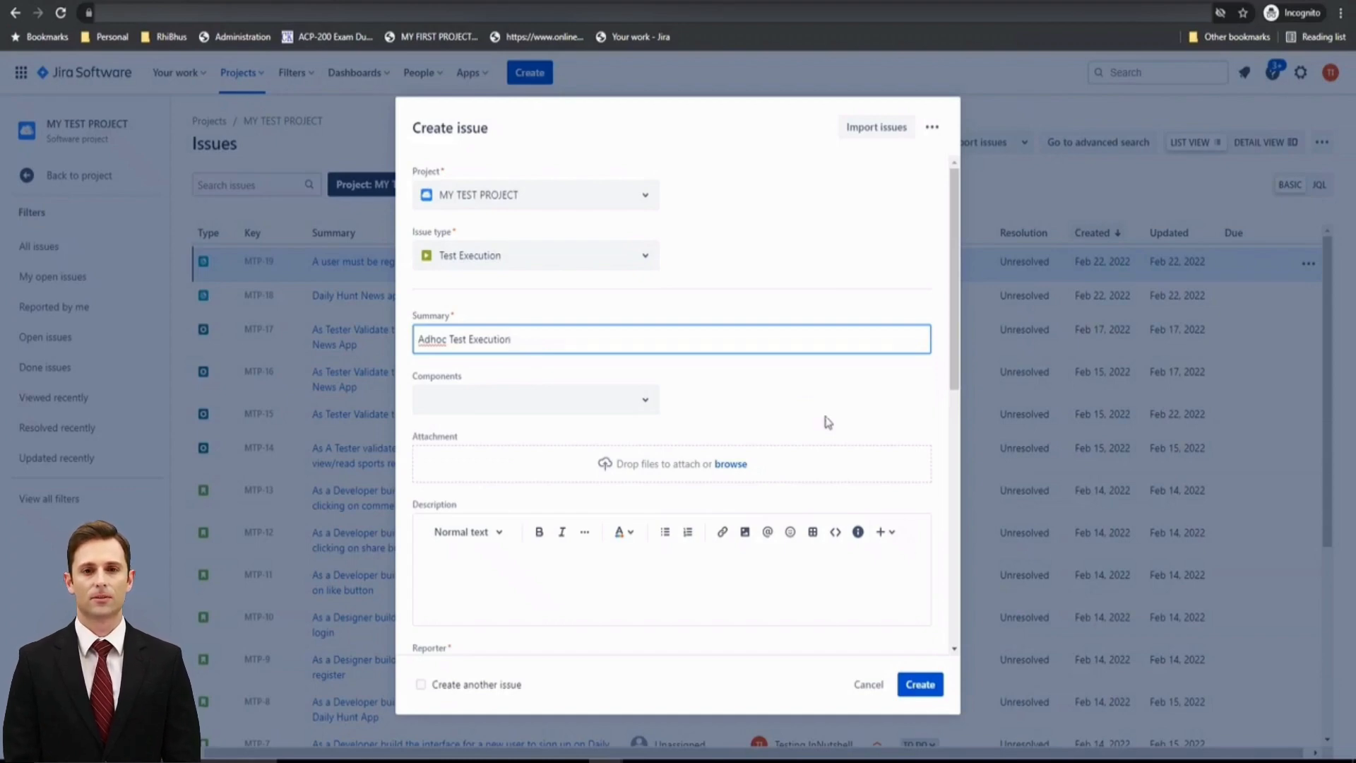
{"action": "left_click", "coordinate": [922, 685]}
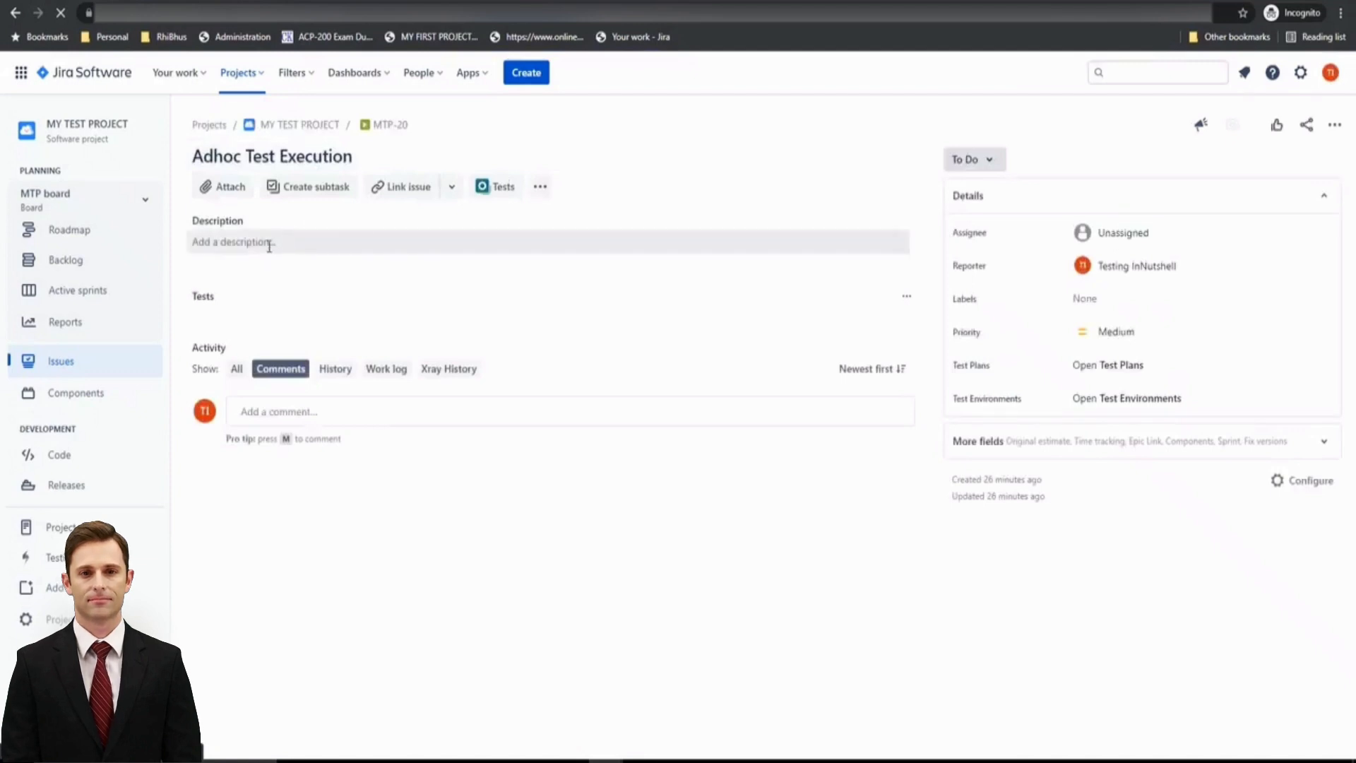
Step: Add the description "Running a test on Login of the daily Hunt App" to the test execution and save it
{"action": "left_click", "coordinate": [311, 249]}
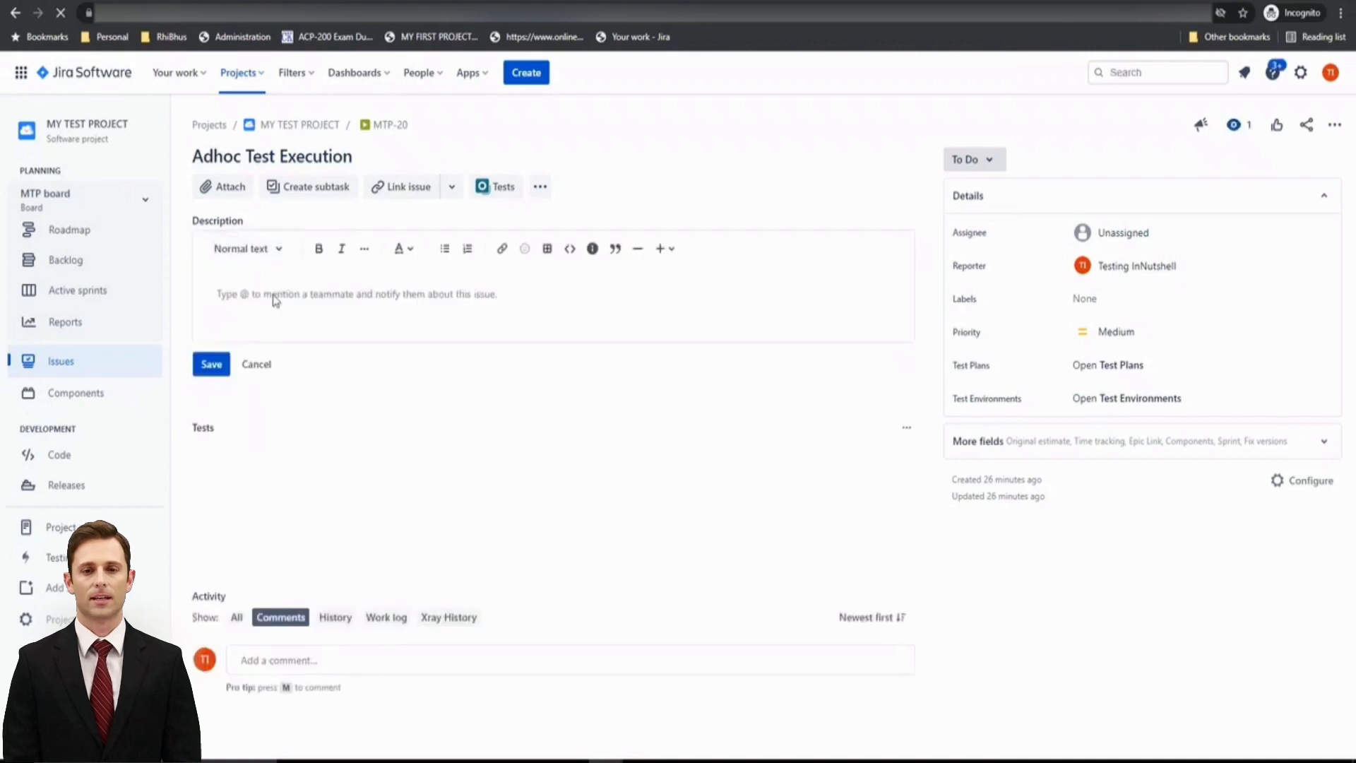
{"action": "type", "text": "Runn"}
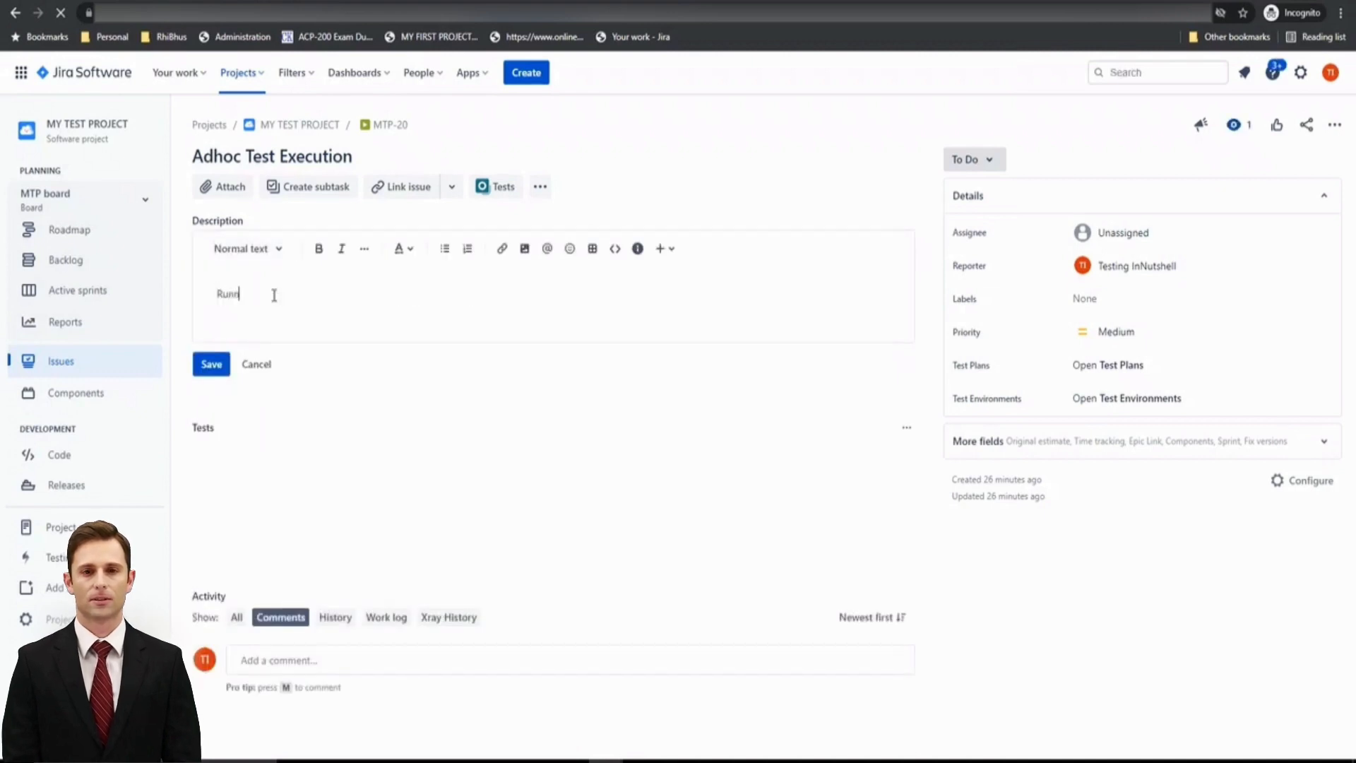
{"action": "type", "text": "ing a te"}
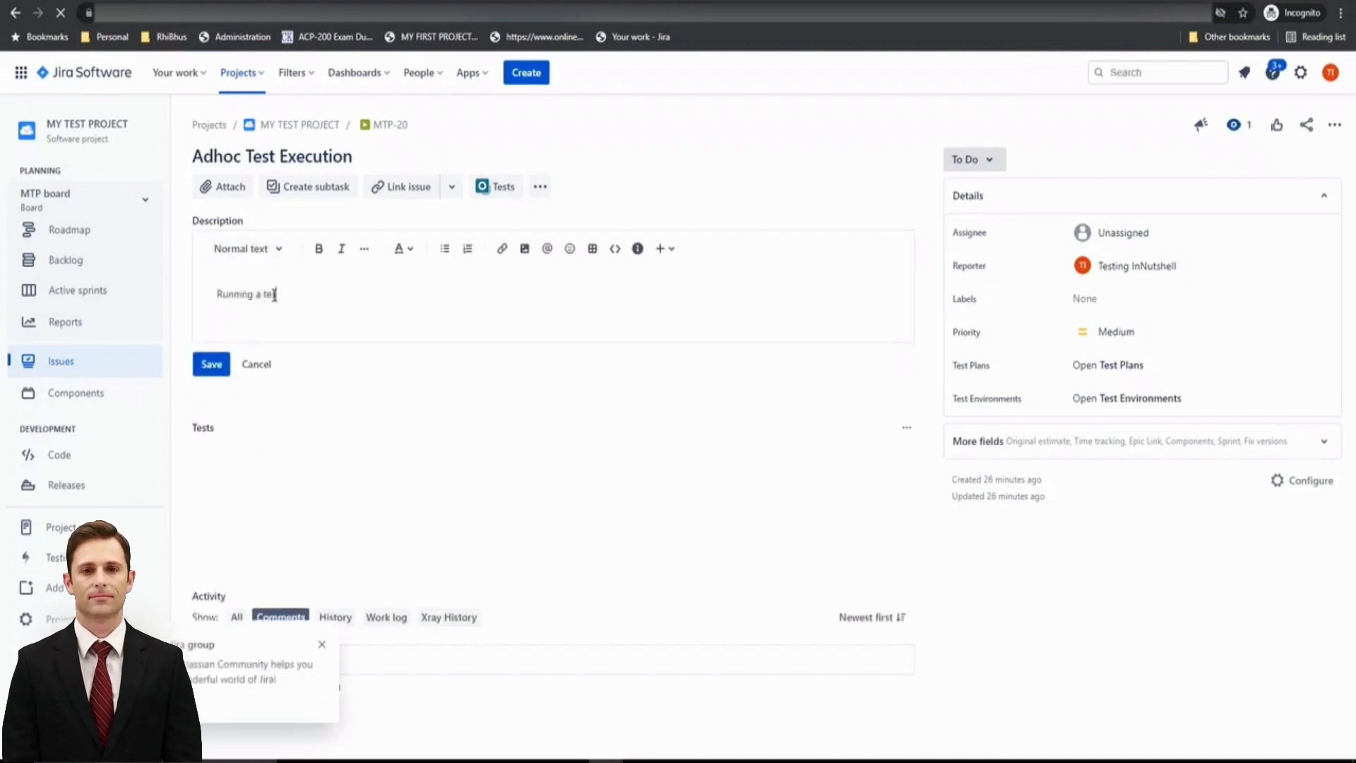
{"action": "type", "text": "st on Lo"}
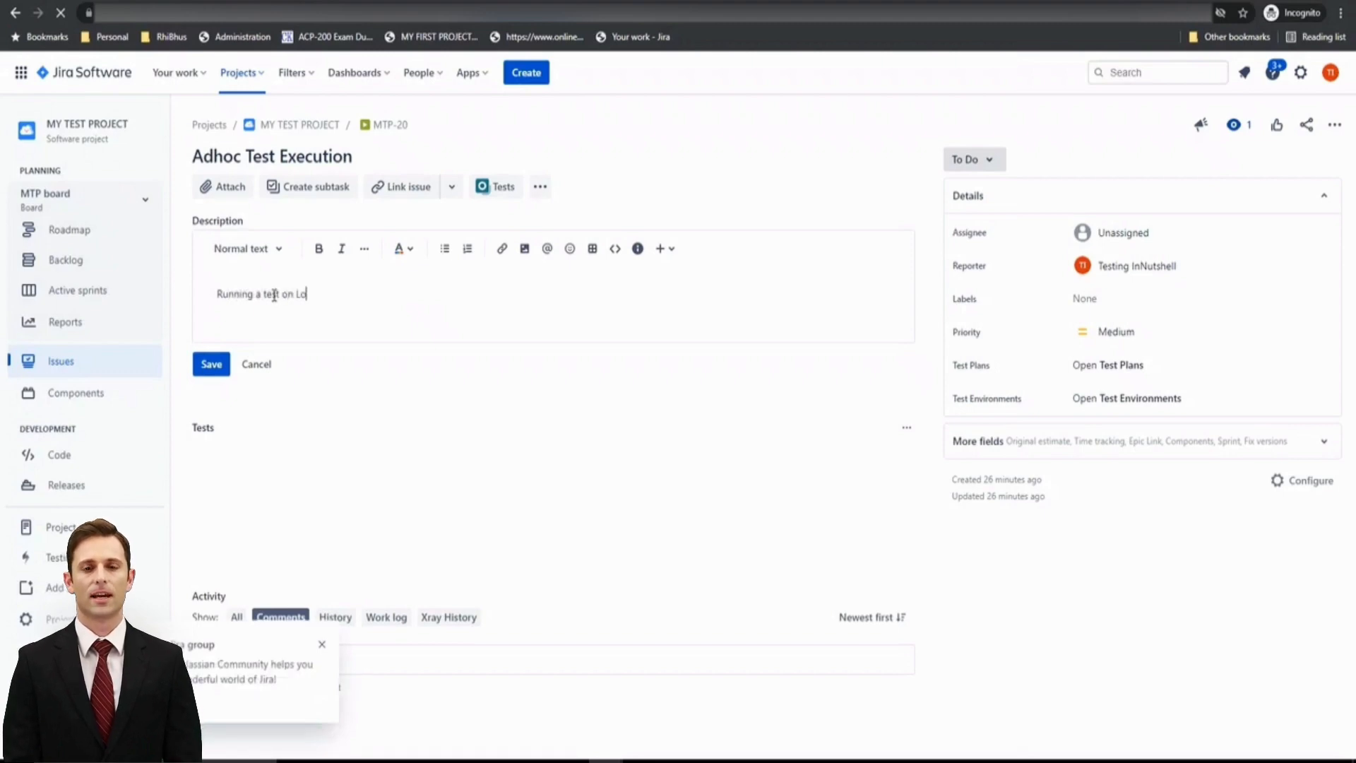
{"action": "type", "text": "gin of the da"}
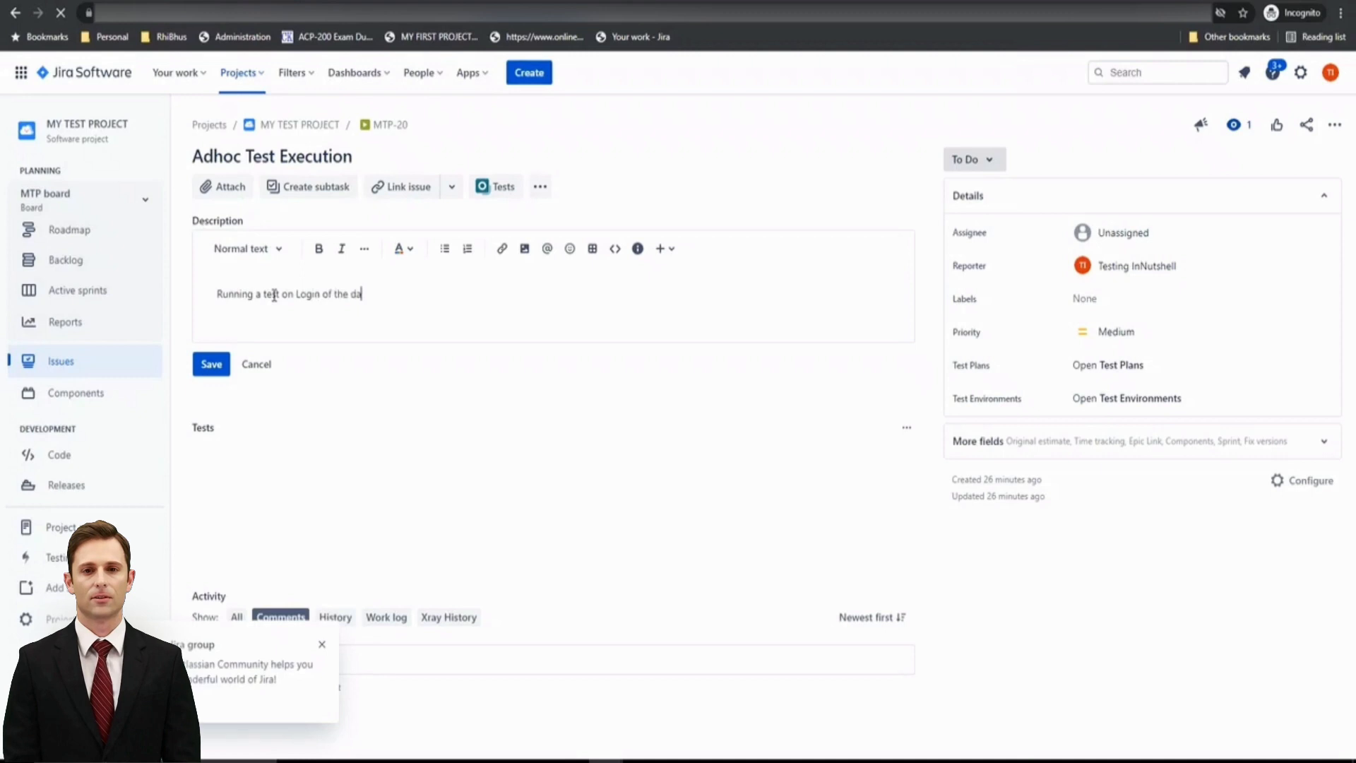
{"action": "type", "text": "ily Hunt"}
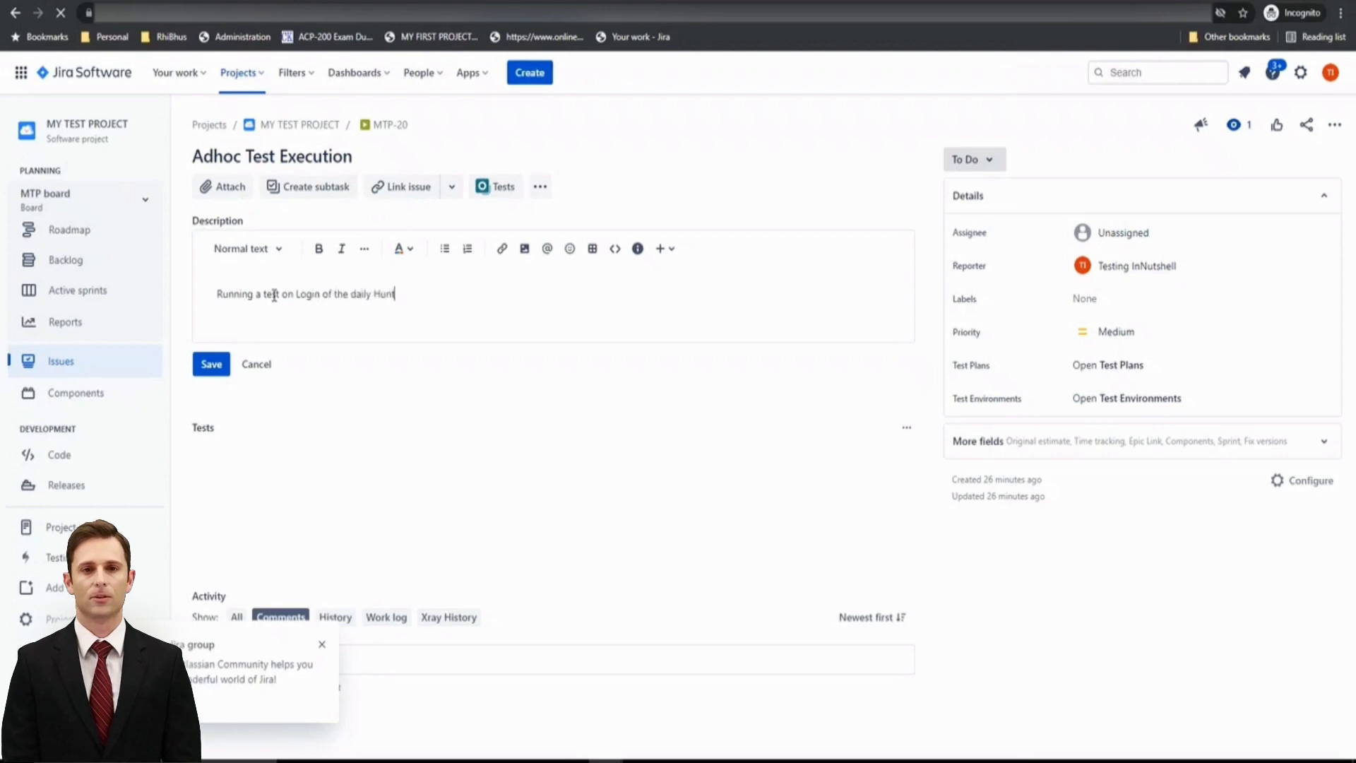
{"action": "type", "text": " App"}
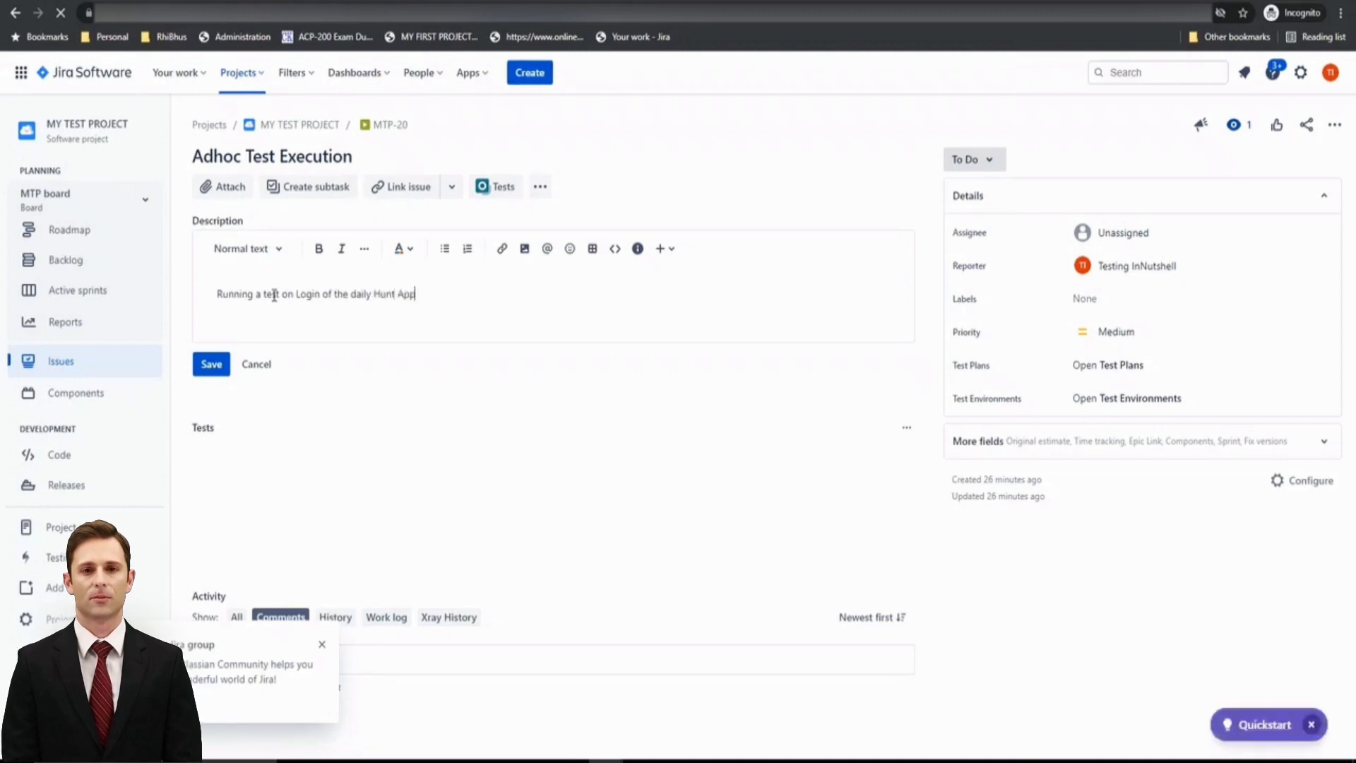
{"action": "left_click", "coordinate": [321, 646]}
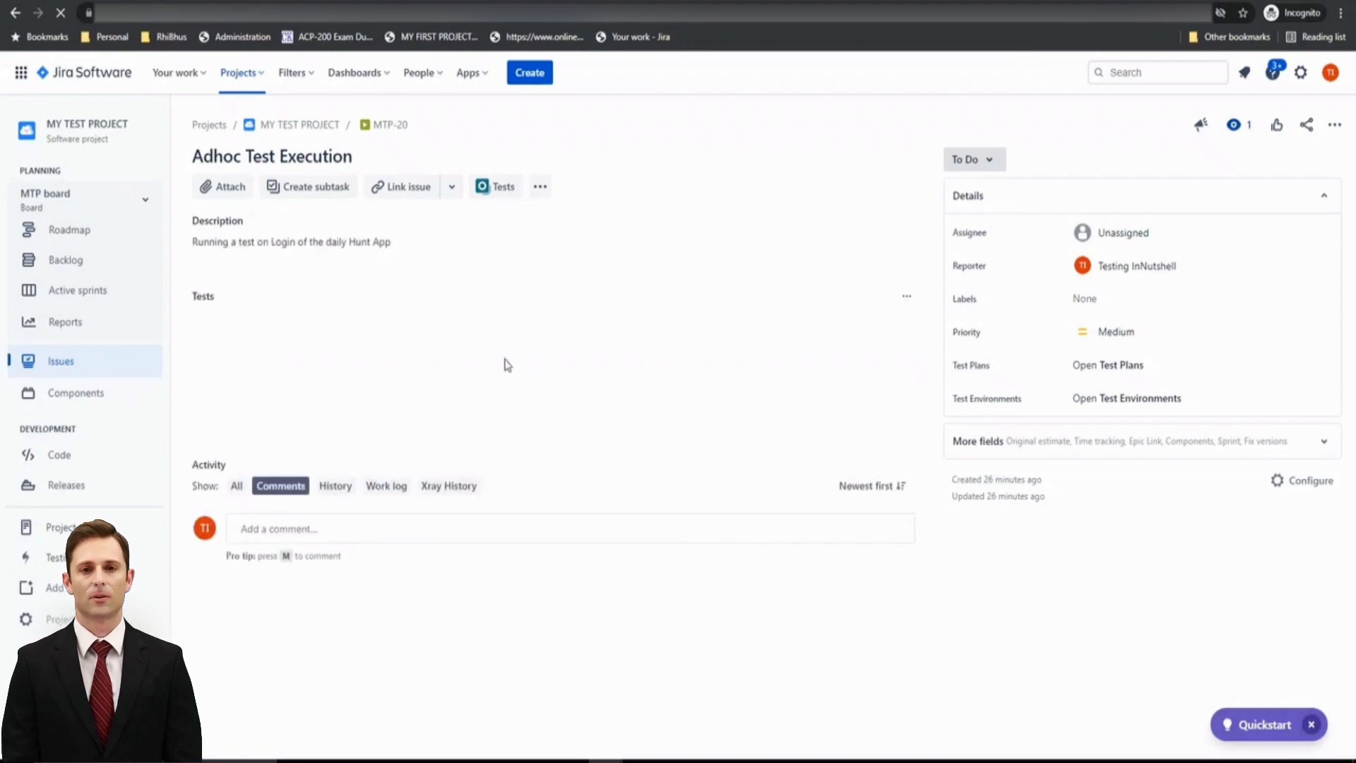
Step: Assign the Adhoc Test Execution issue to your own account
{"action": "left_click", "coordinate": [1122, 232]}
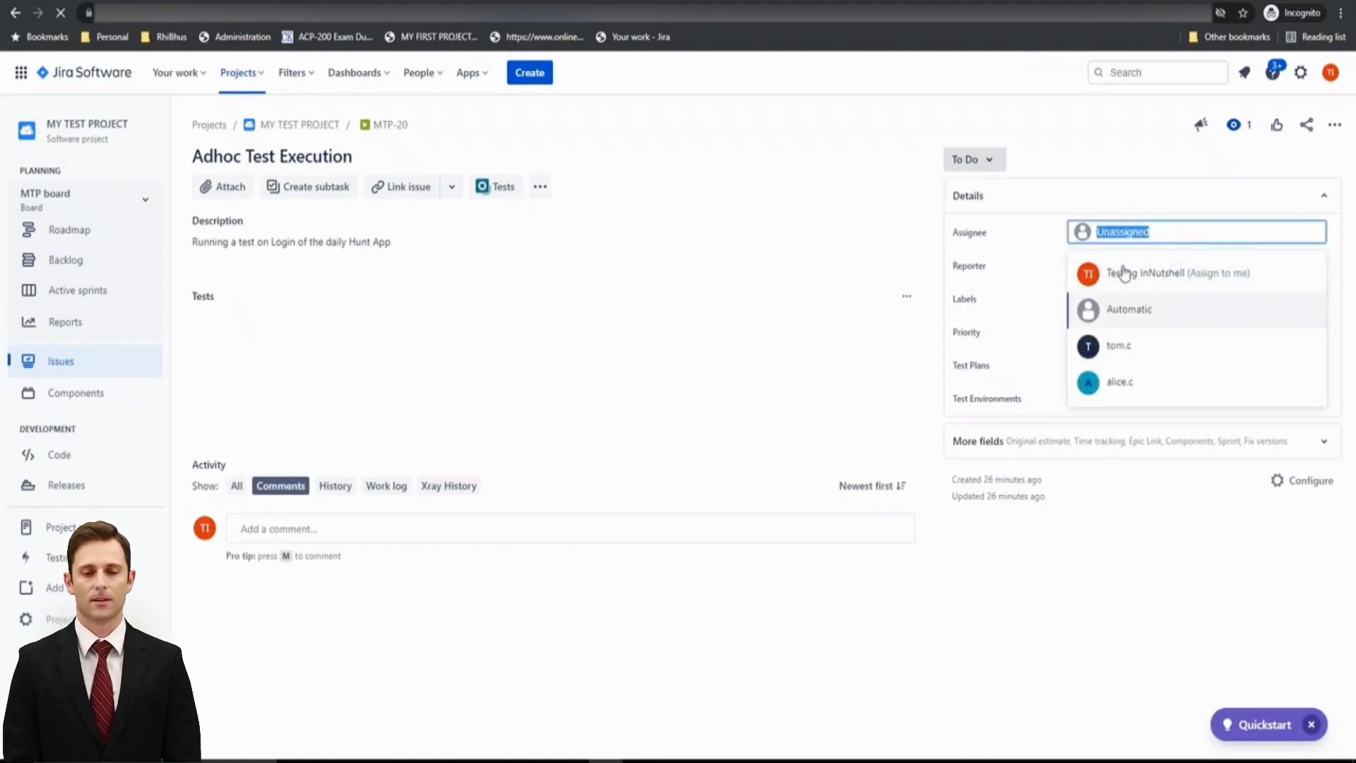
{"action": "left_click", "coordinate": [1124, 273]}
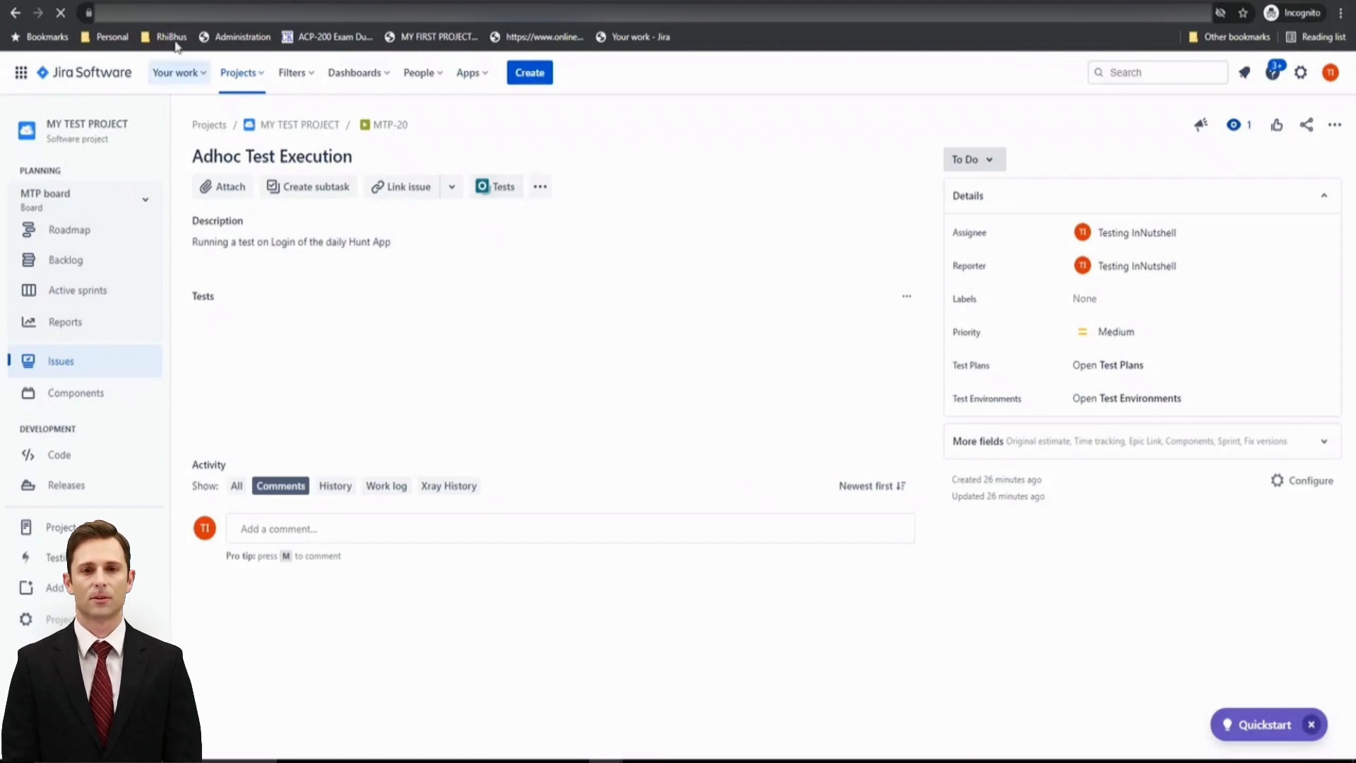
{"action": "left_click", "coordinate": [374, 16]}
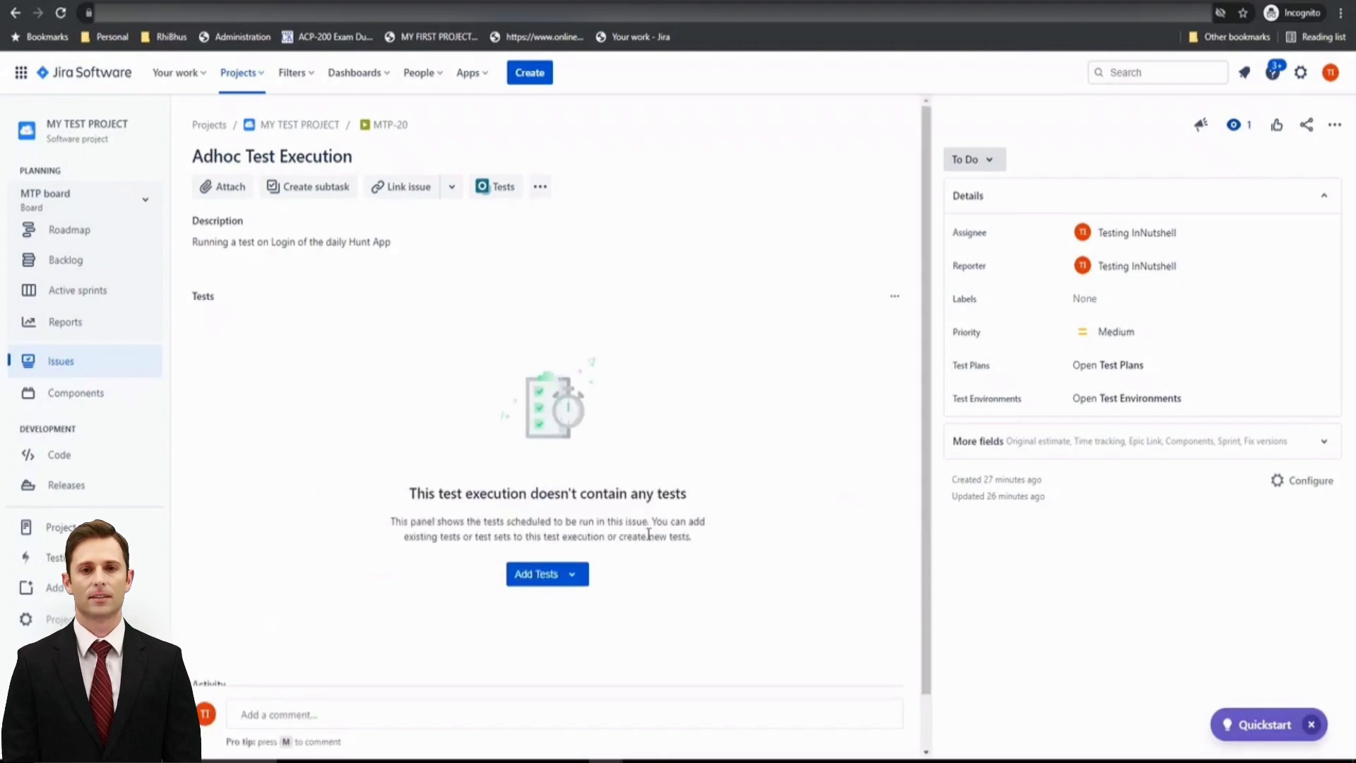
Step: Add the existing test MTP-16, which validates registered user login, to the test execution
{"action": "scroll", "coordinate": [648, 535], "scroll_direction": "down", "scroll_amount": 1}
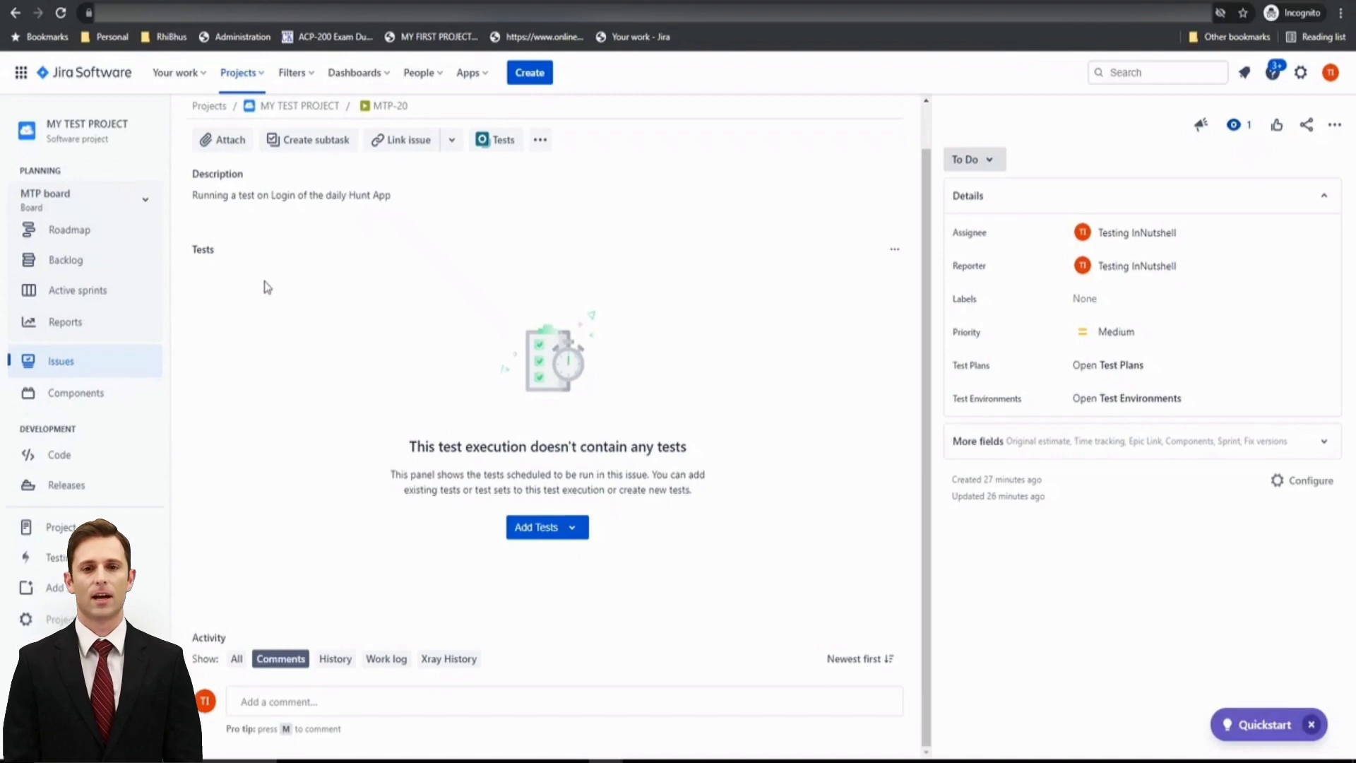
{"action": "scroll", "coordinate": [384, 115], "scroll_direction": "up", "scroll_amount": 1}
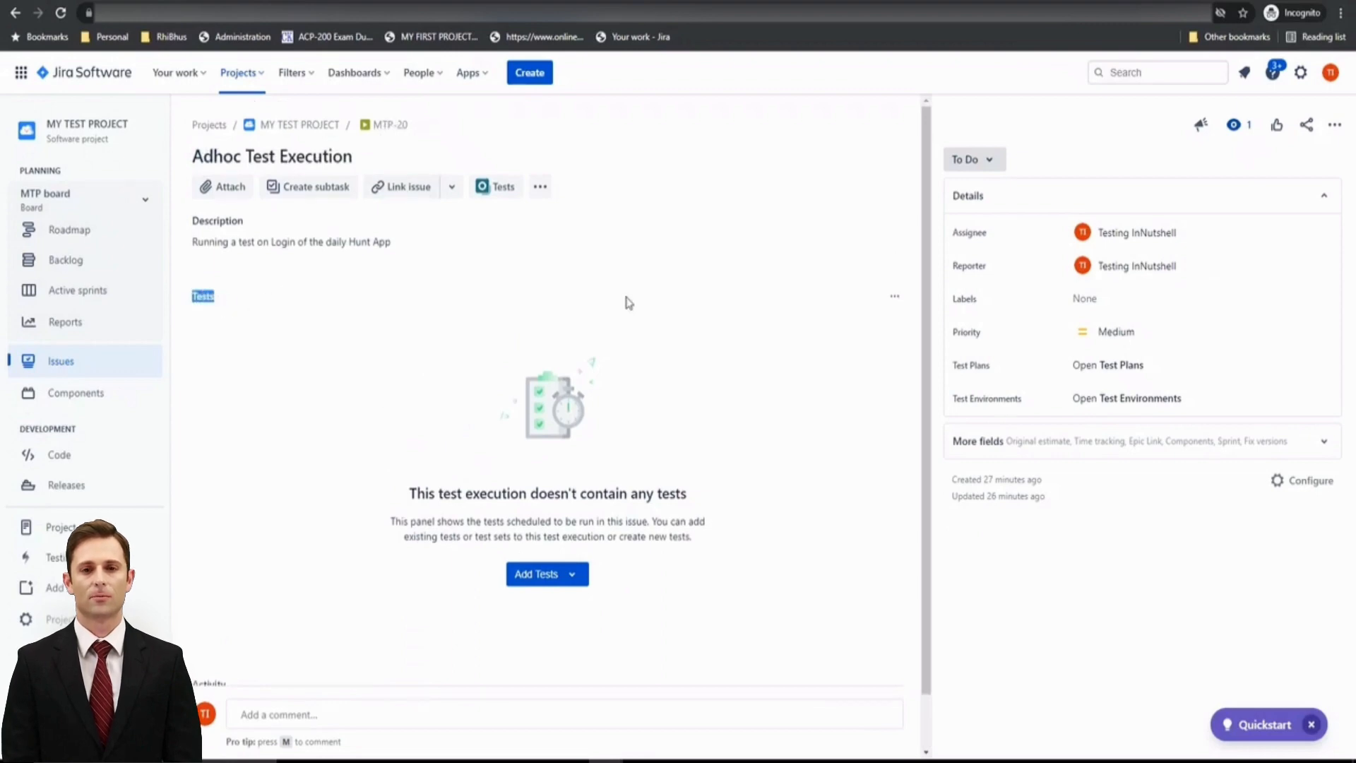
{"action": "left_click", "coordinate": [573, 579]}
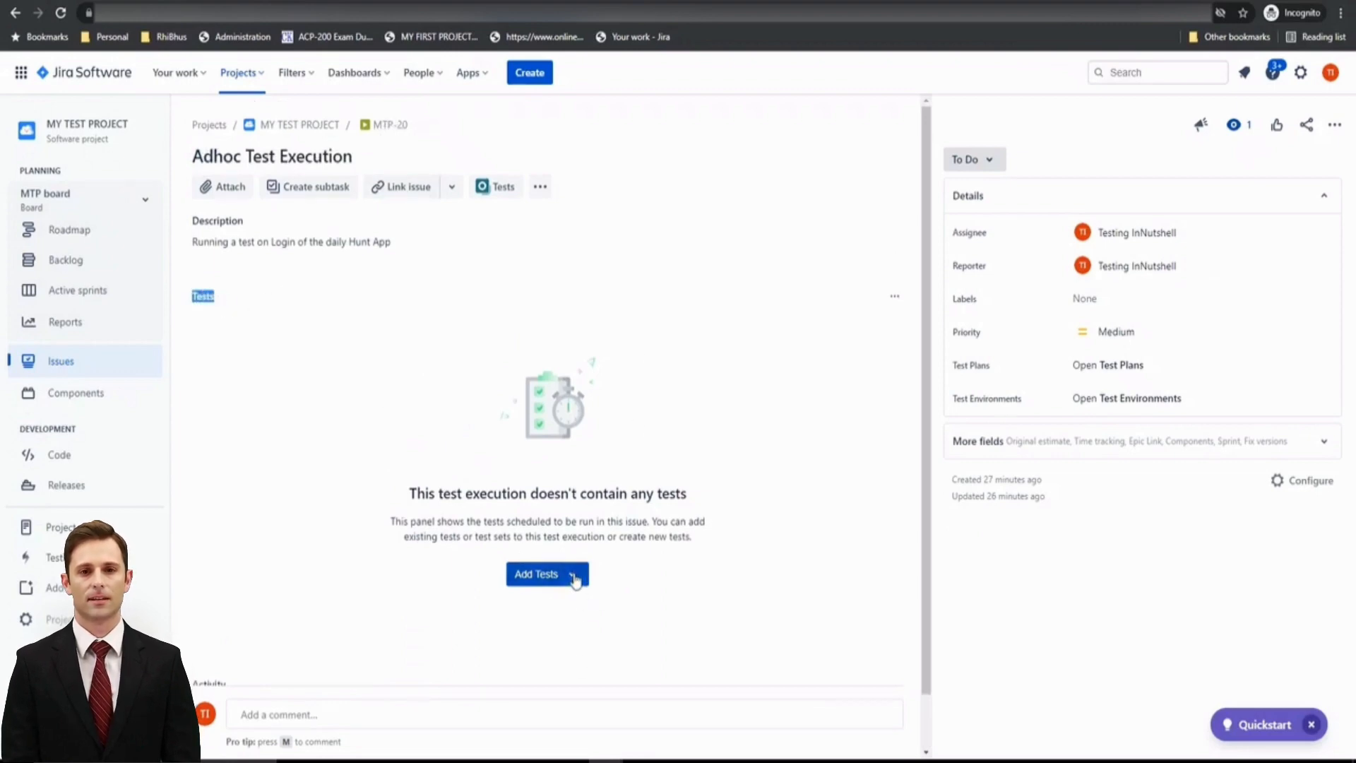
{"action": "scroll", "coordinate": [706, 586], "scroll_direction": "down", "scroll_amount": 2}
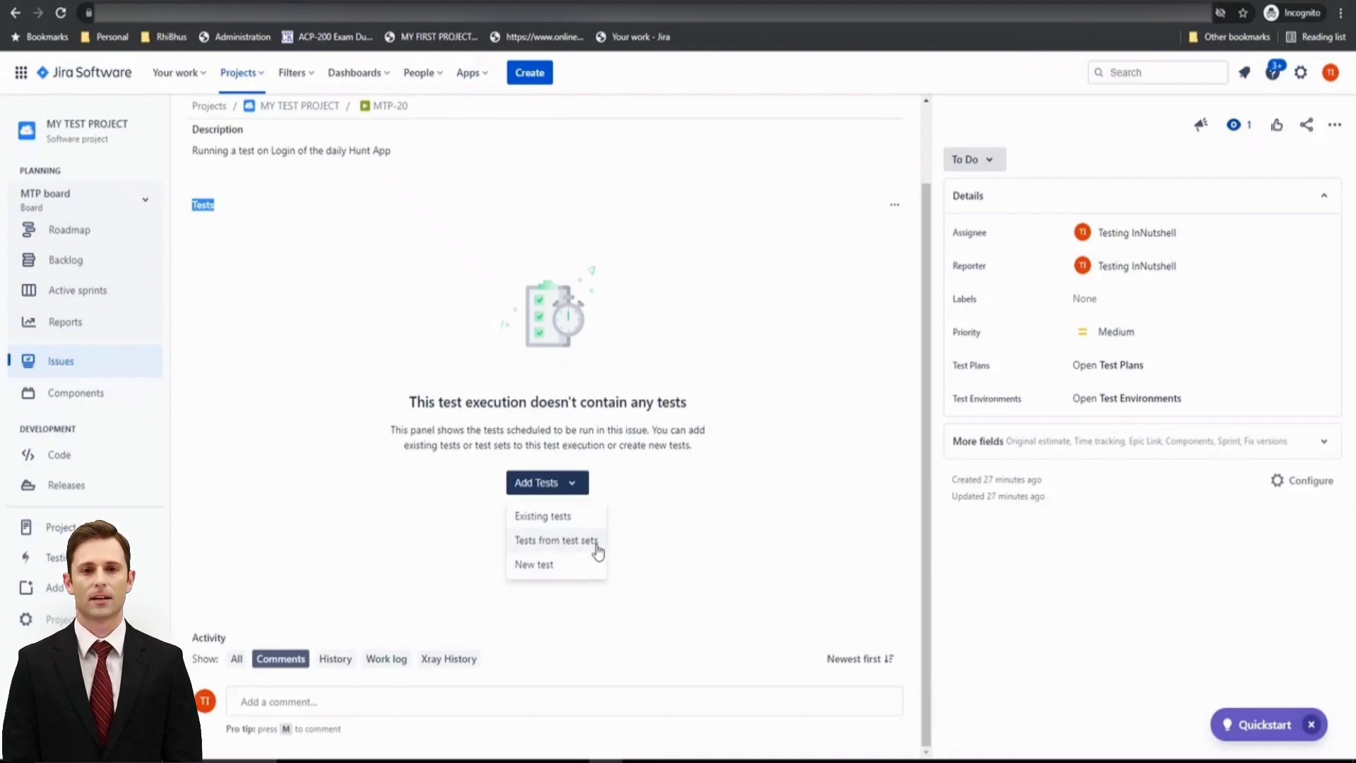
{"action": "left_click", "coordinate": [544, 517]}
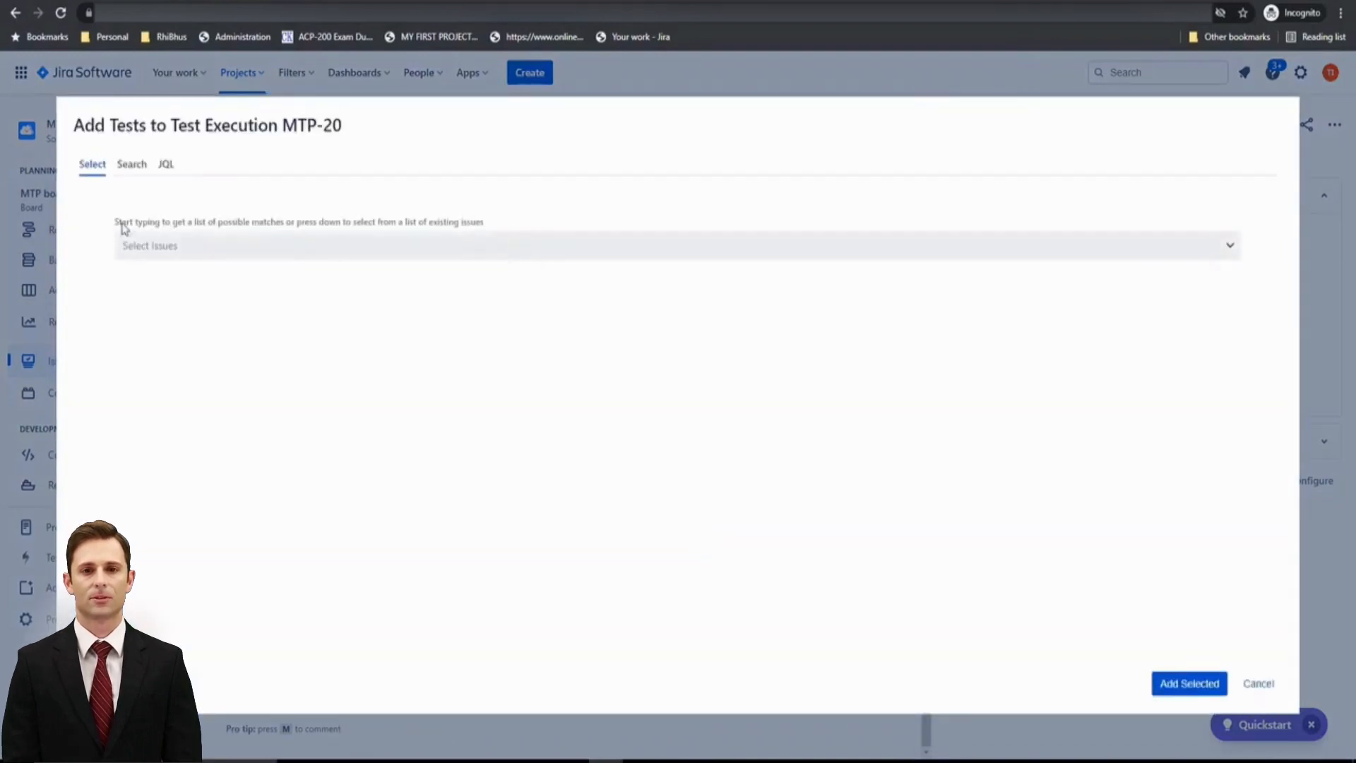
{"action": "left_click", "coordinate": [205, 253]}
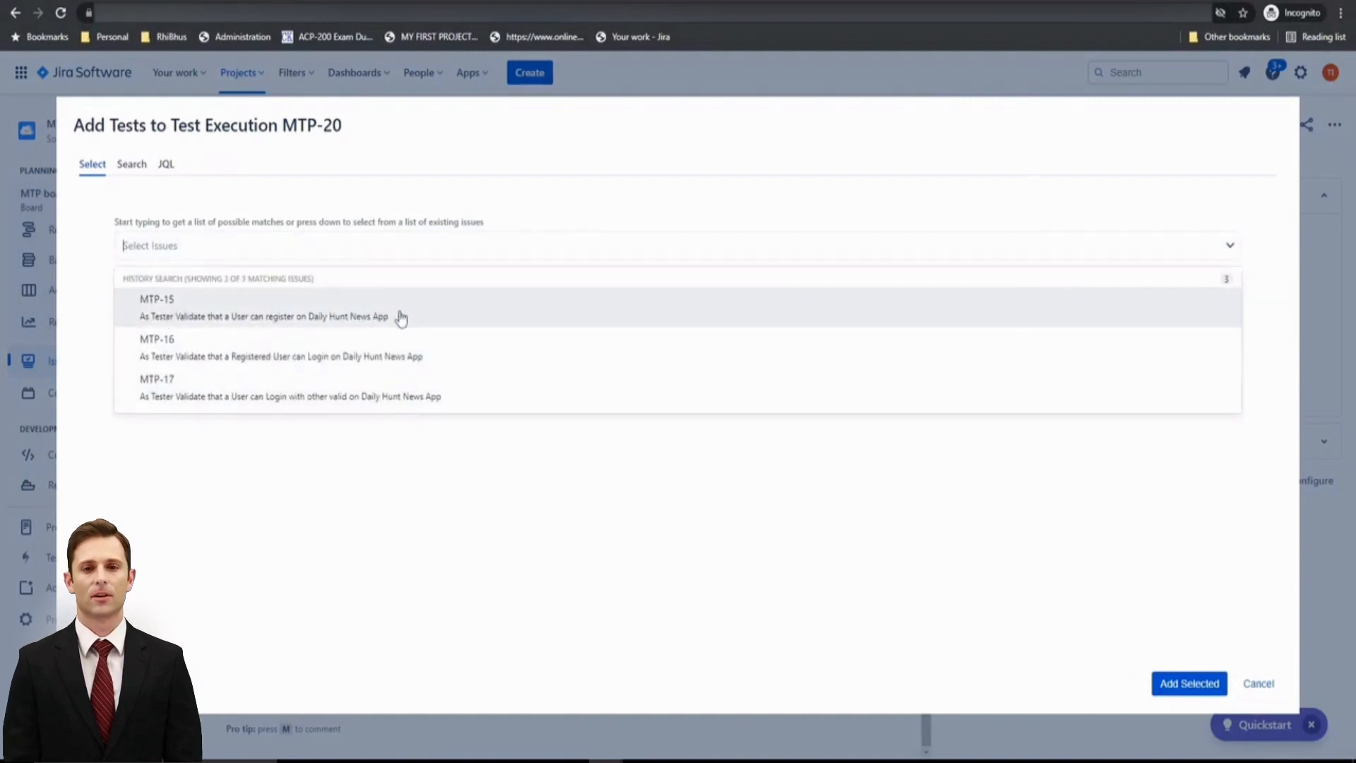
{"action": "left_click", "coordinate": [129, 170]}
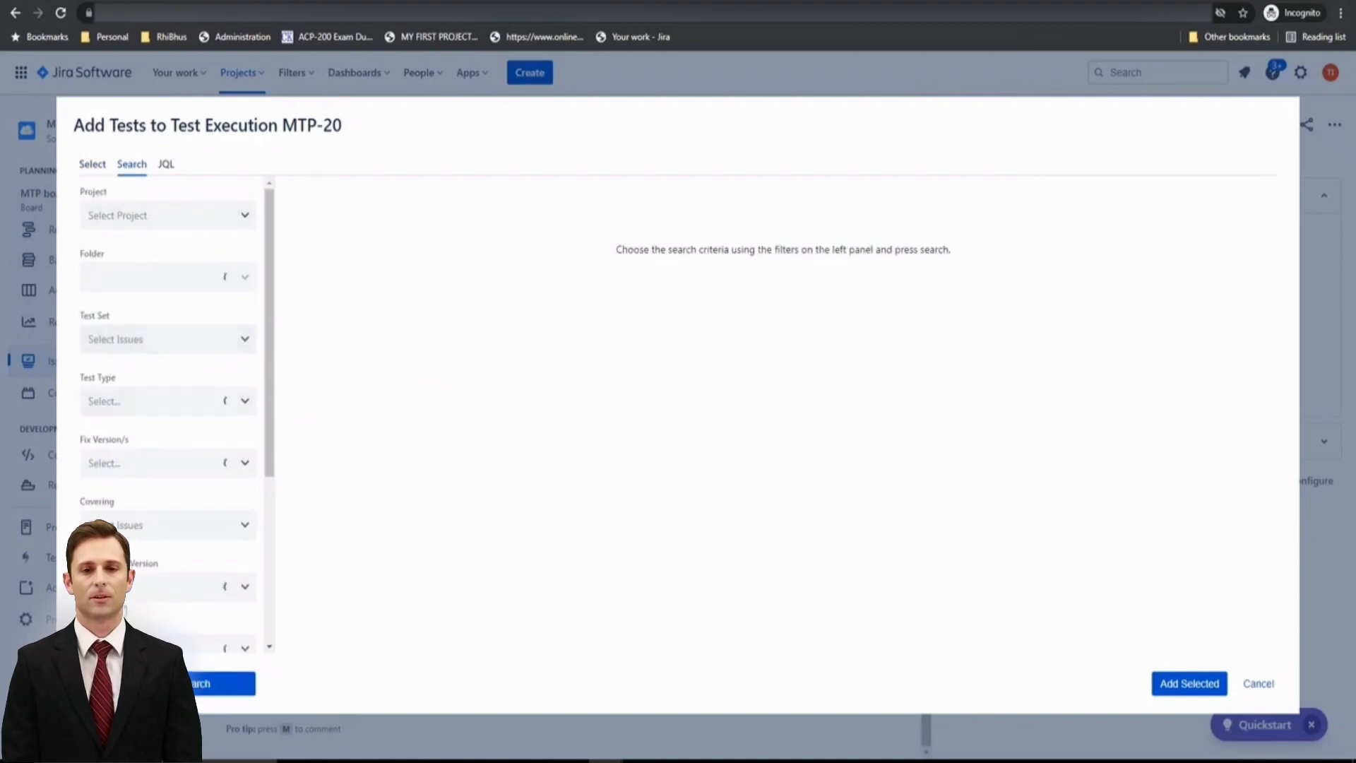
{"action": "left_click", "coordinate": [166, 168]}
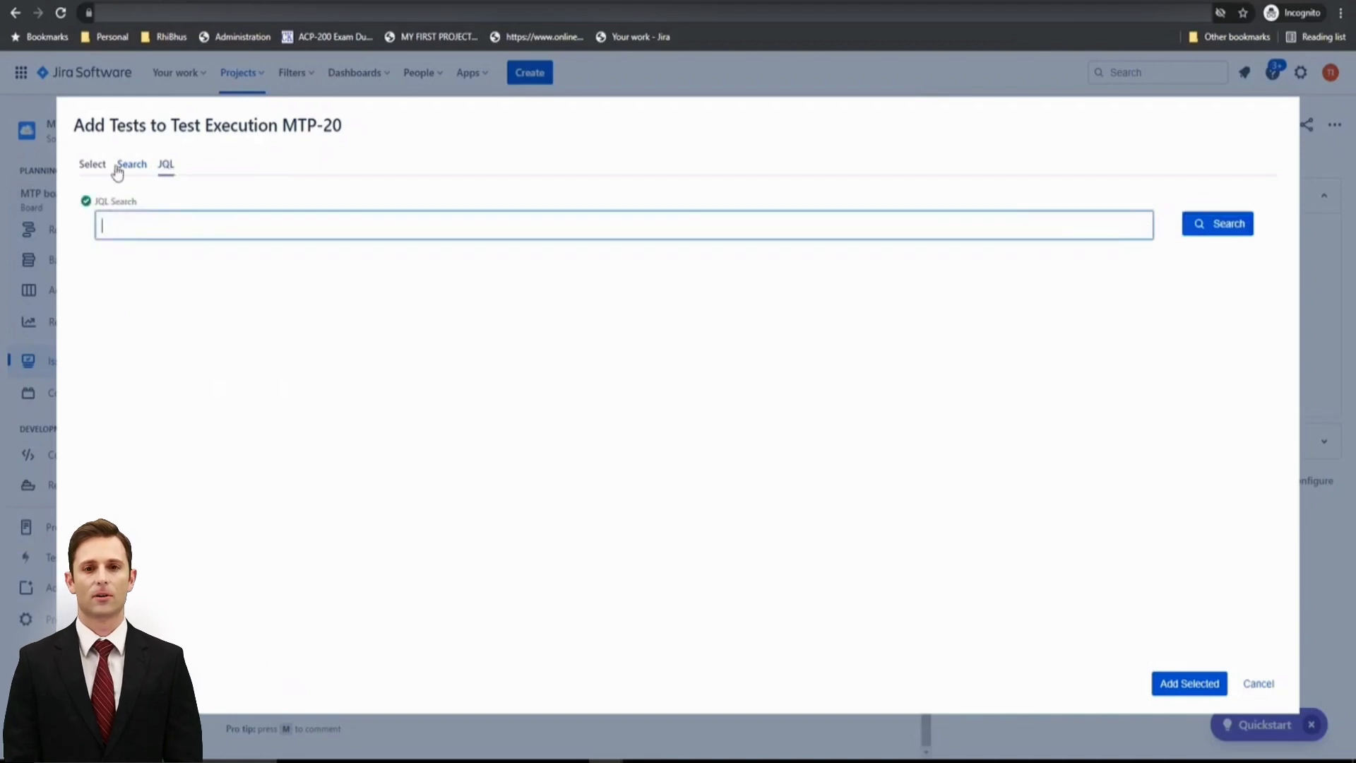
{"action": "left_click", "coordinate": [91, 165]}
{"action": "left_click", "coordinate": [182, 248]}
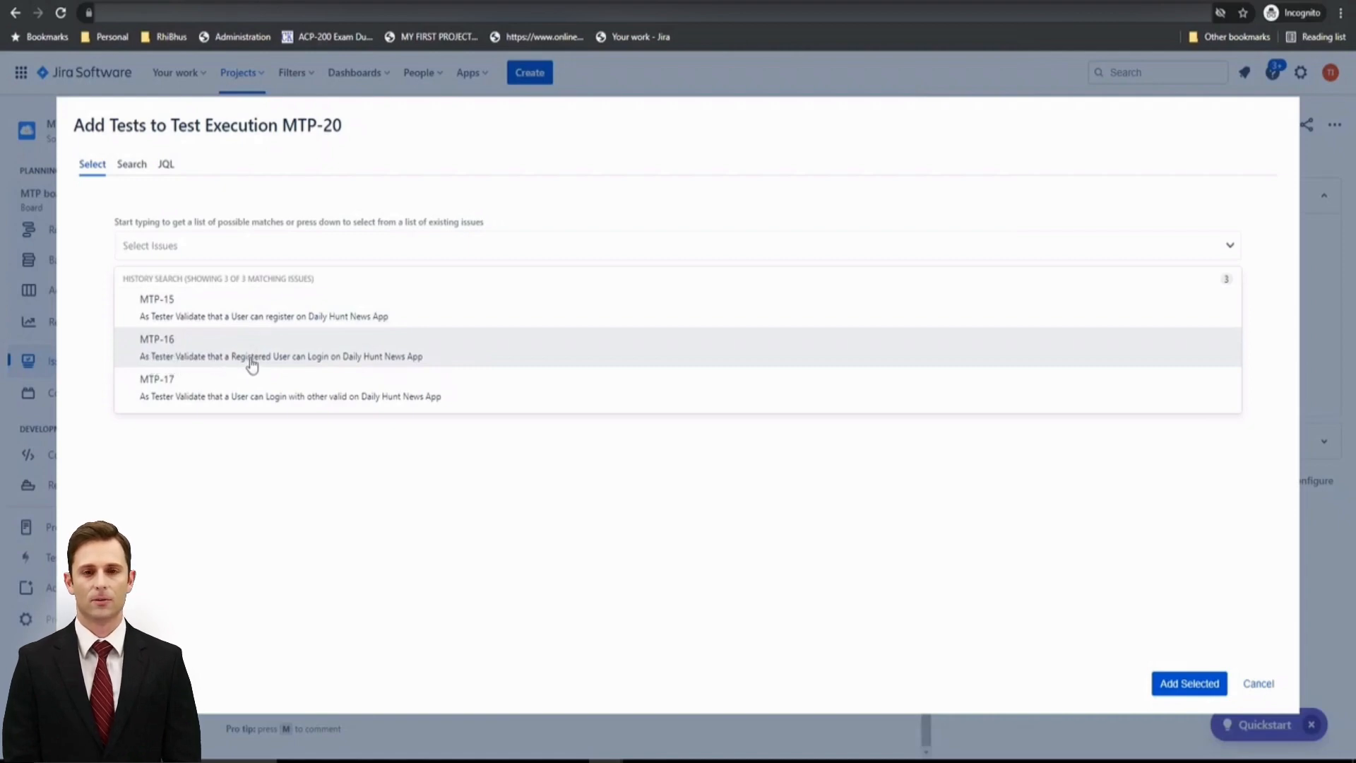
{"action": "left_click", "coordinate": [329, 357]}
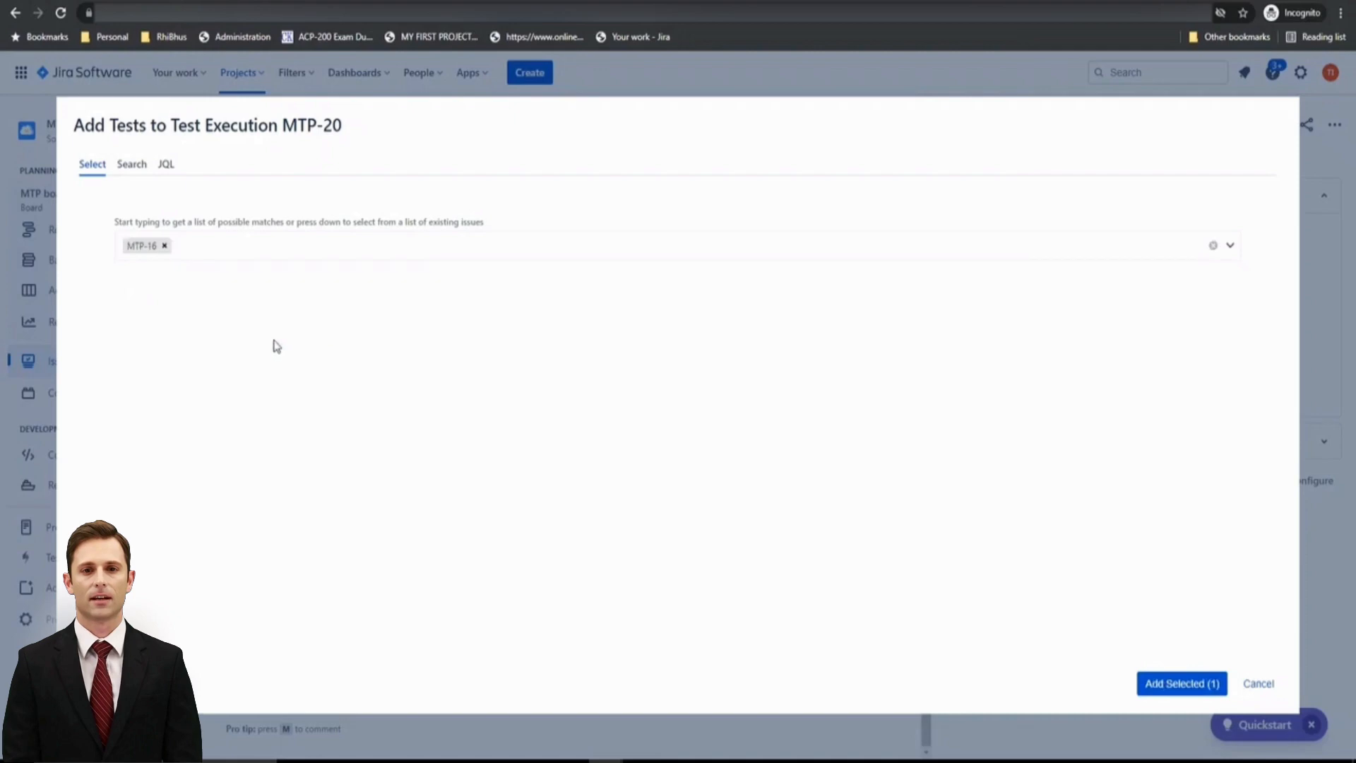
{"action": "left_click", "coordinate": [1176, 683]}
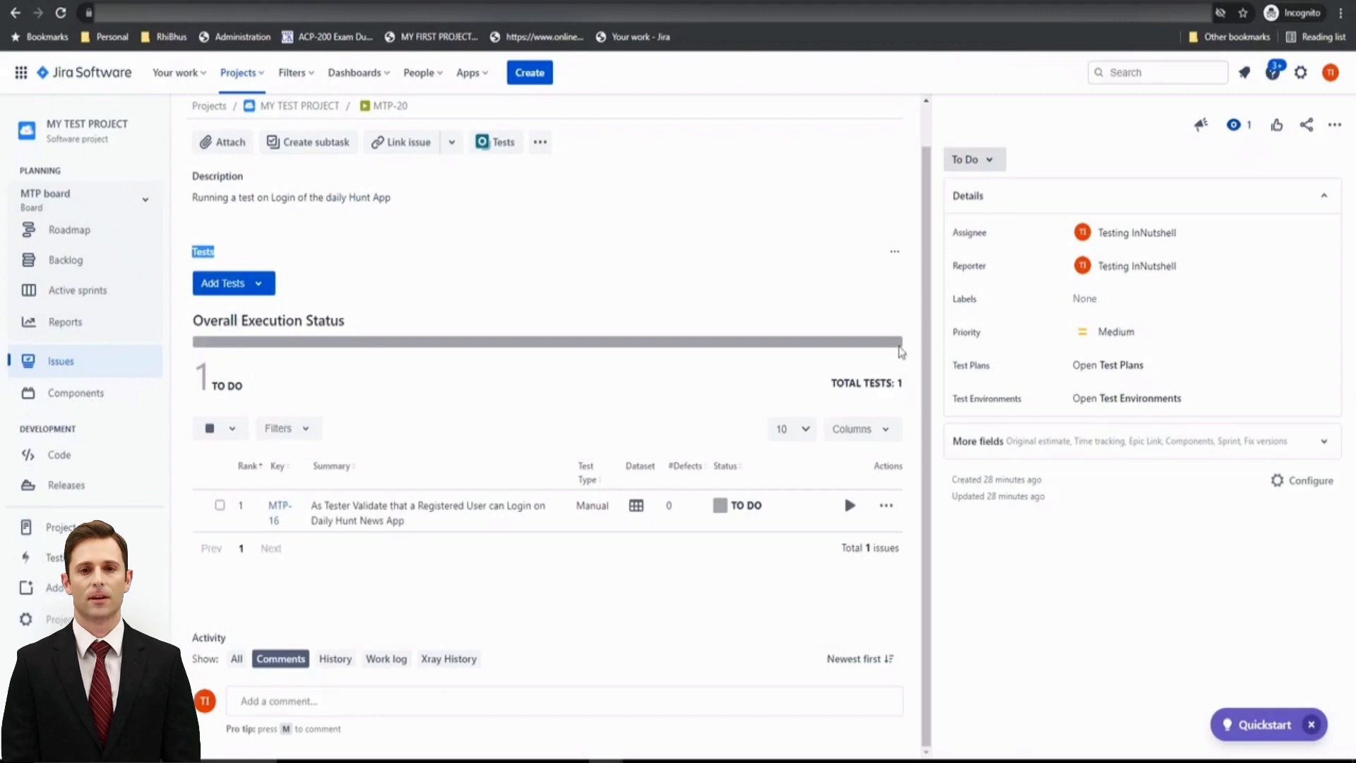
Step: Add the existing test MTP-15, which validates user registration, to the test execution
{"action": "left_click", "coordinate": [832, 366]}
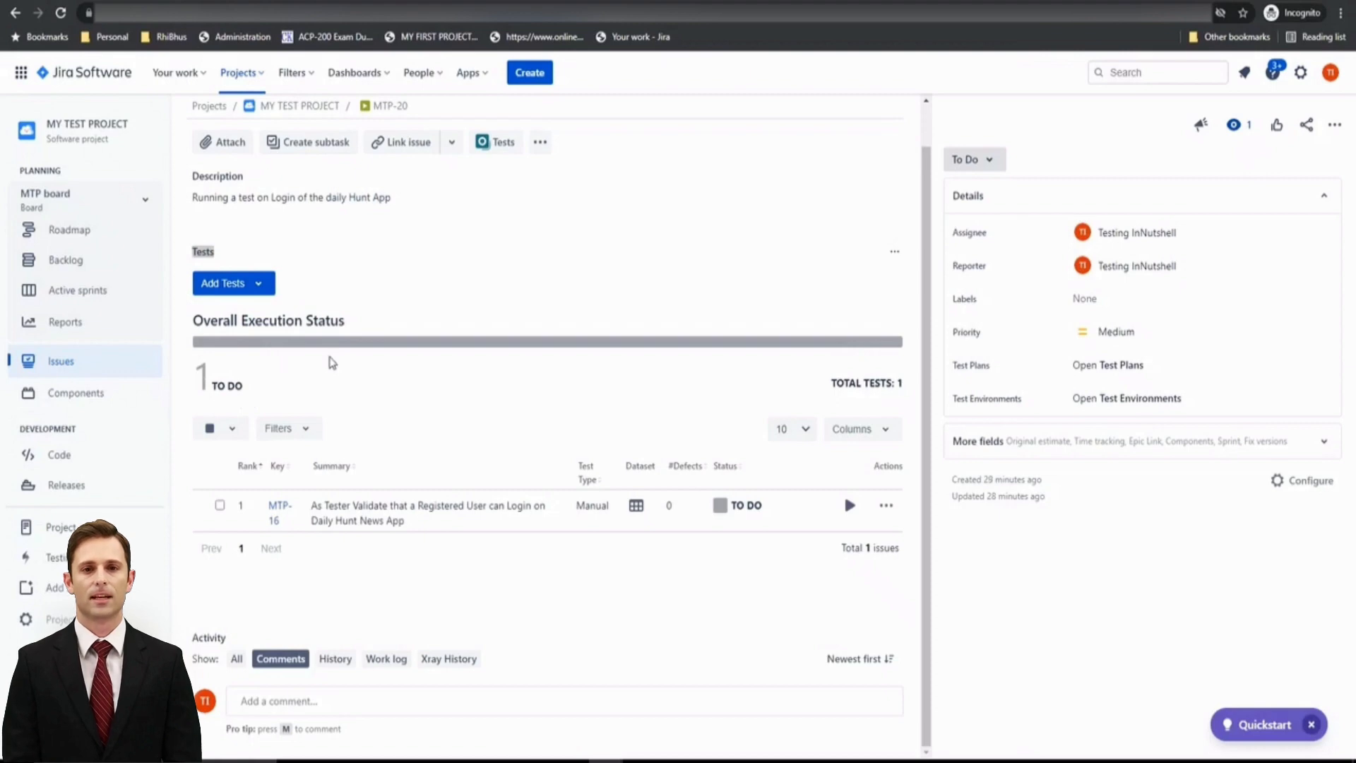
{"action": "left_click", "coordinate": [266, 296]}
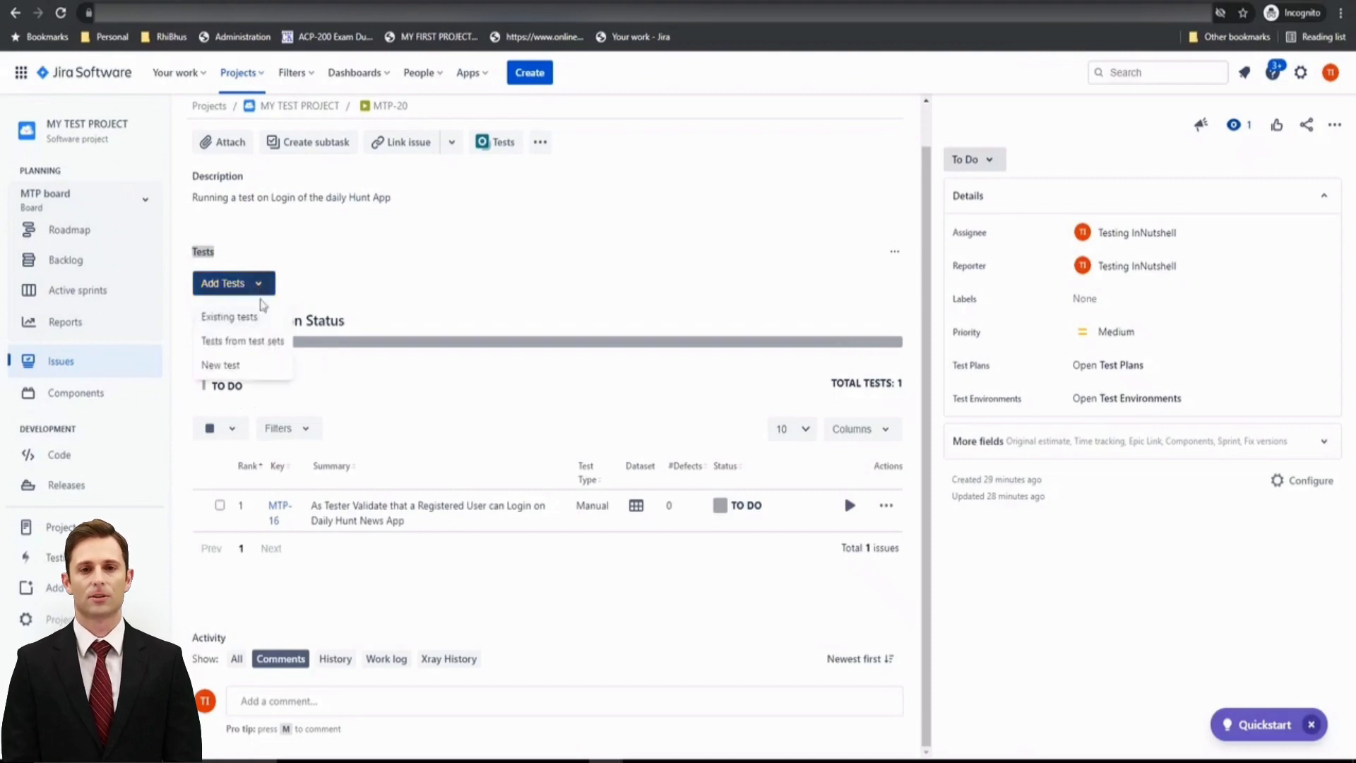
{"action": "left_click", "coordinate": [264, 315]}
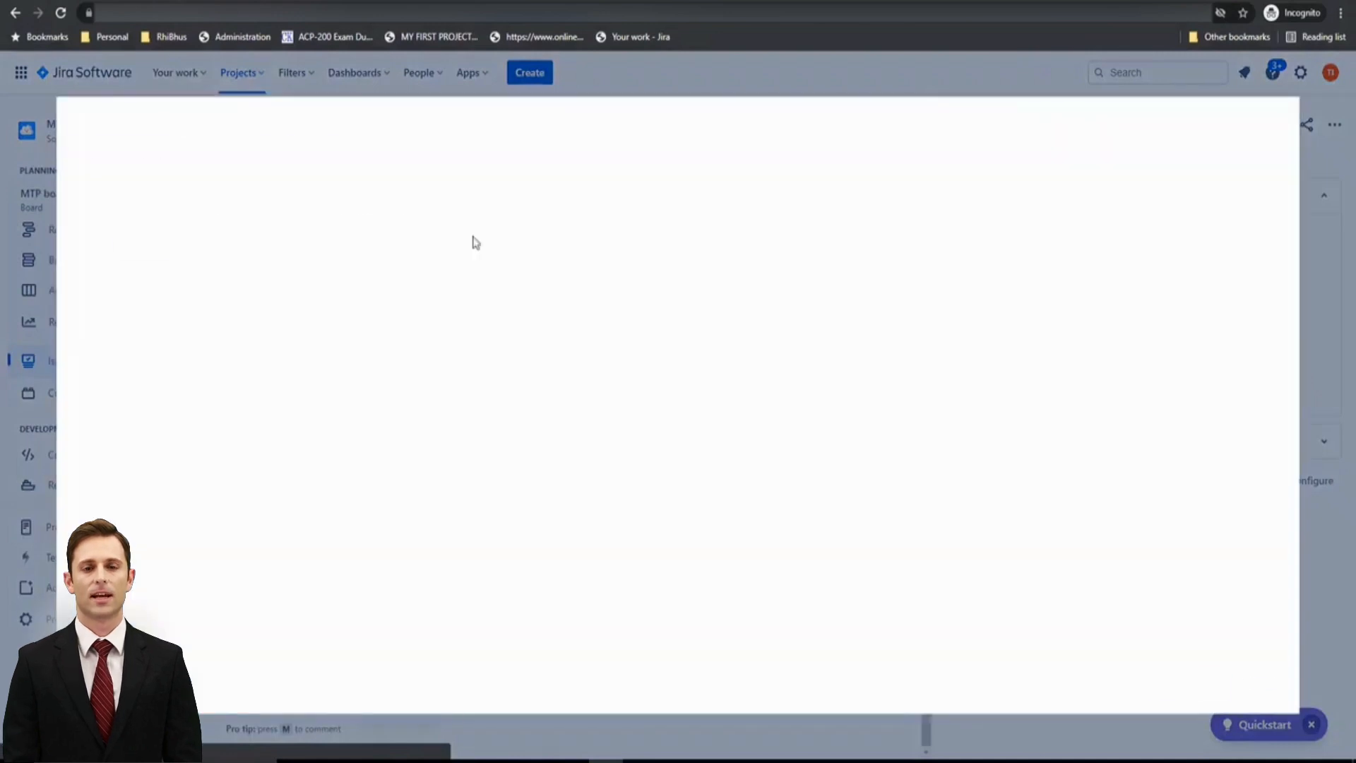
{"action": "left_click", "coordinate": [136, 168]}
{"action": "left_click", "coordinate": [92, 166]}
{"action": "left_click", "coordinate": [285, 251]}
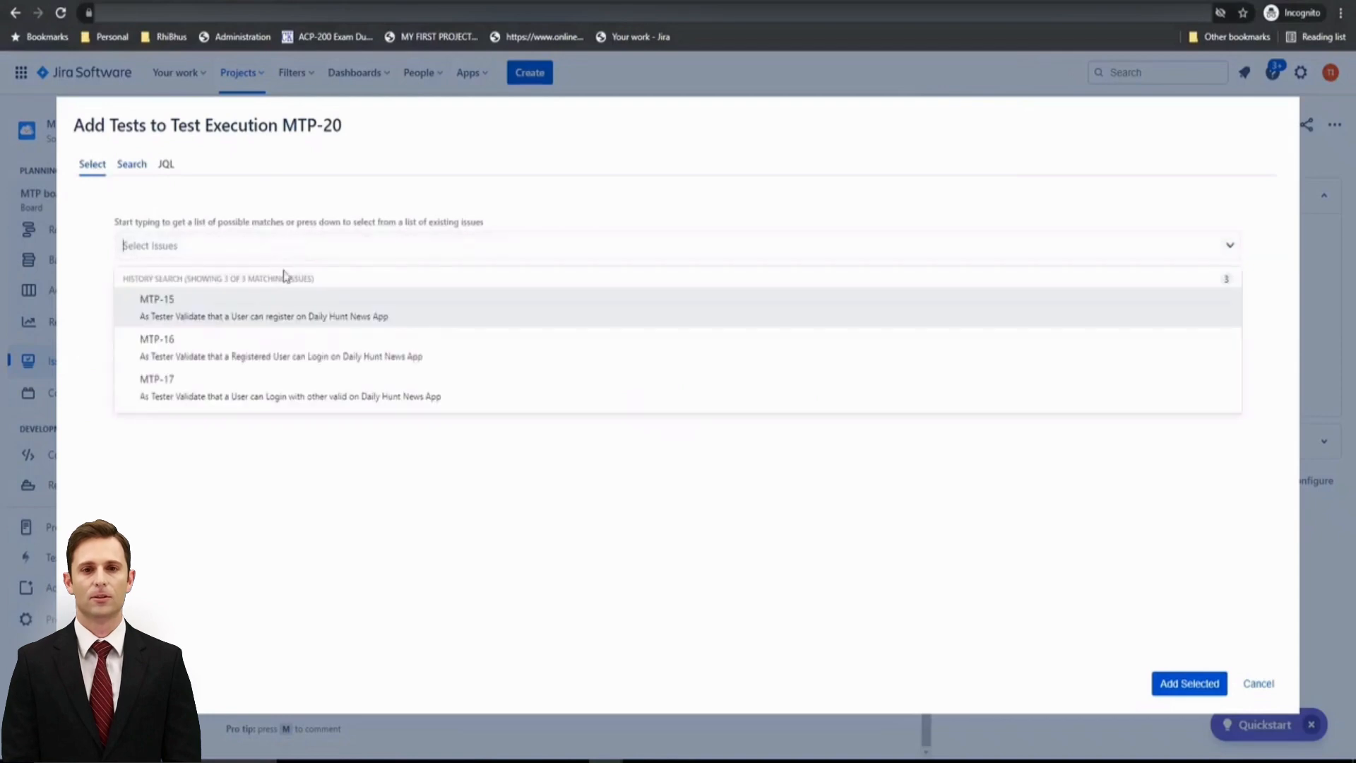
{"action": "left_click", "coordinate": [283, 315]}
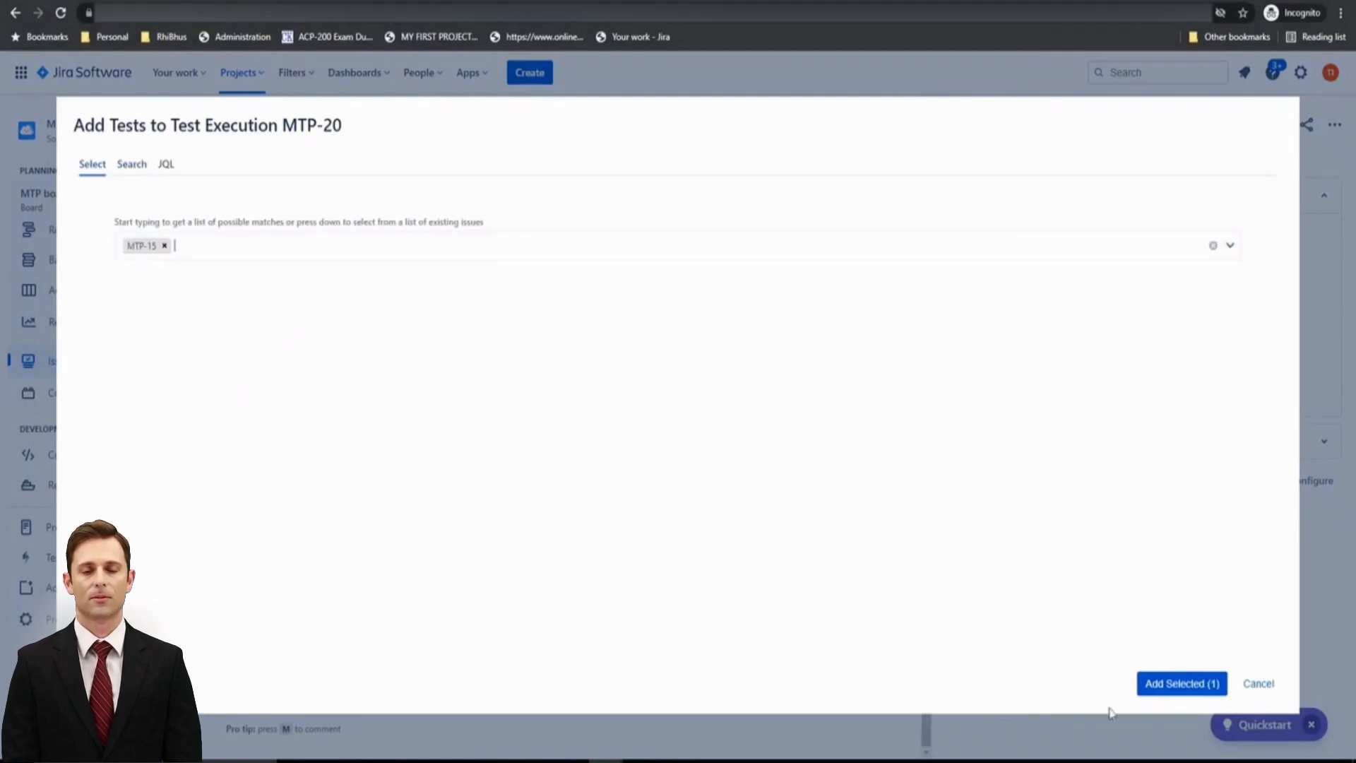
{"action": "left_click", "coordinate": [1163, 685]}
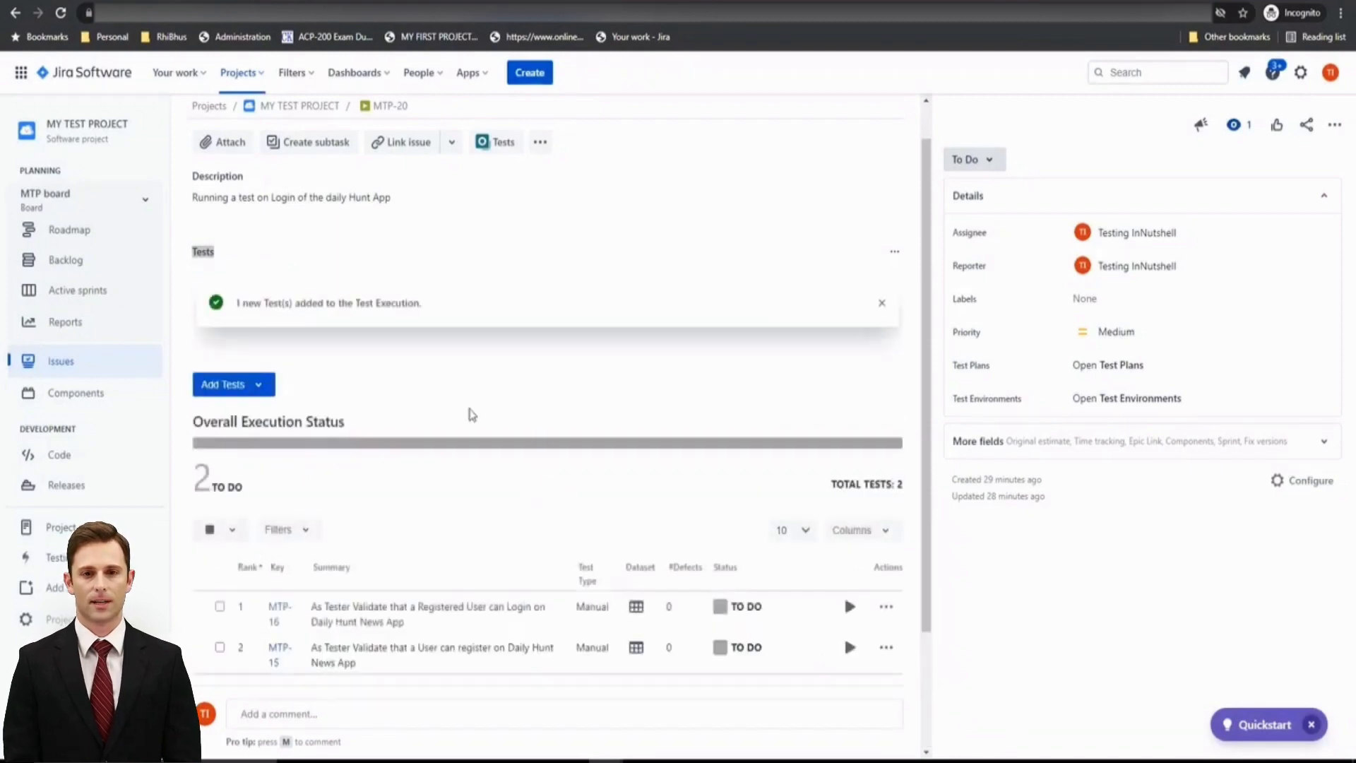
Step: Add the existing test MTP-17, which validates user login with other valid data, to the test execution
{"action": "left_click", "coordinate": [259, 384]}
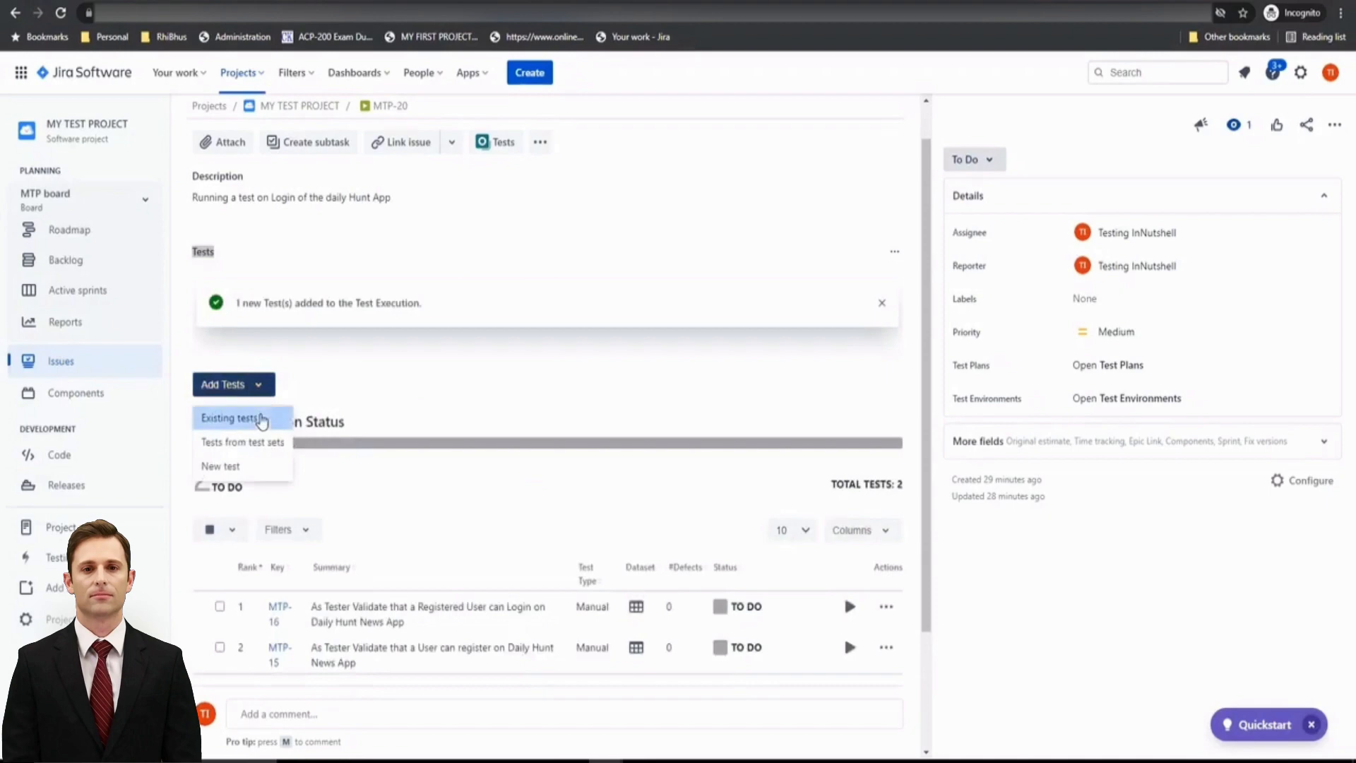
{"action": "left_click", "coordinate": [227, 414]}
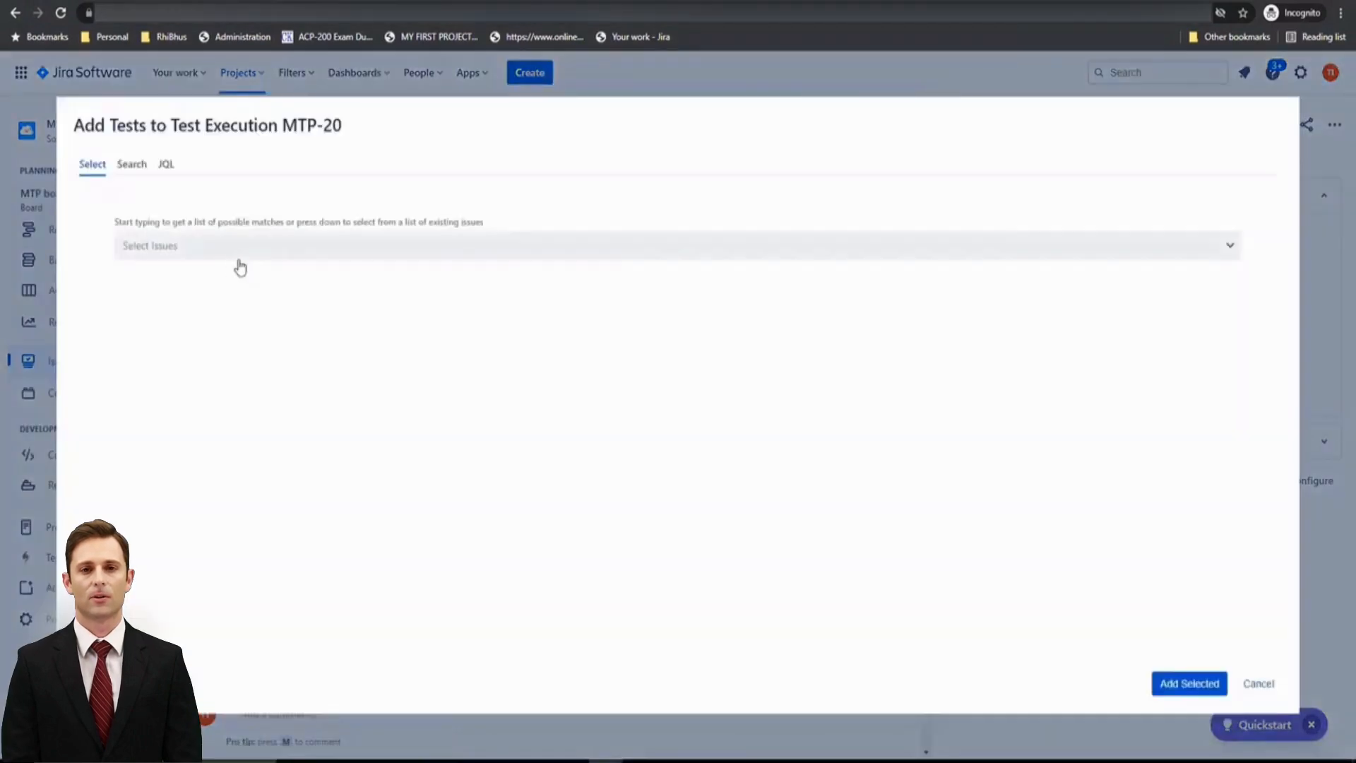
{"action": "left_click", "coordinate": [240, 249]}
{"action": "left_click", "coordinate": [210, 385]}
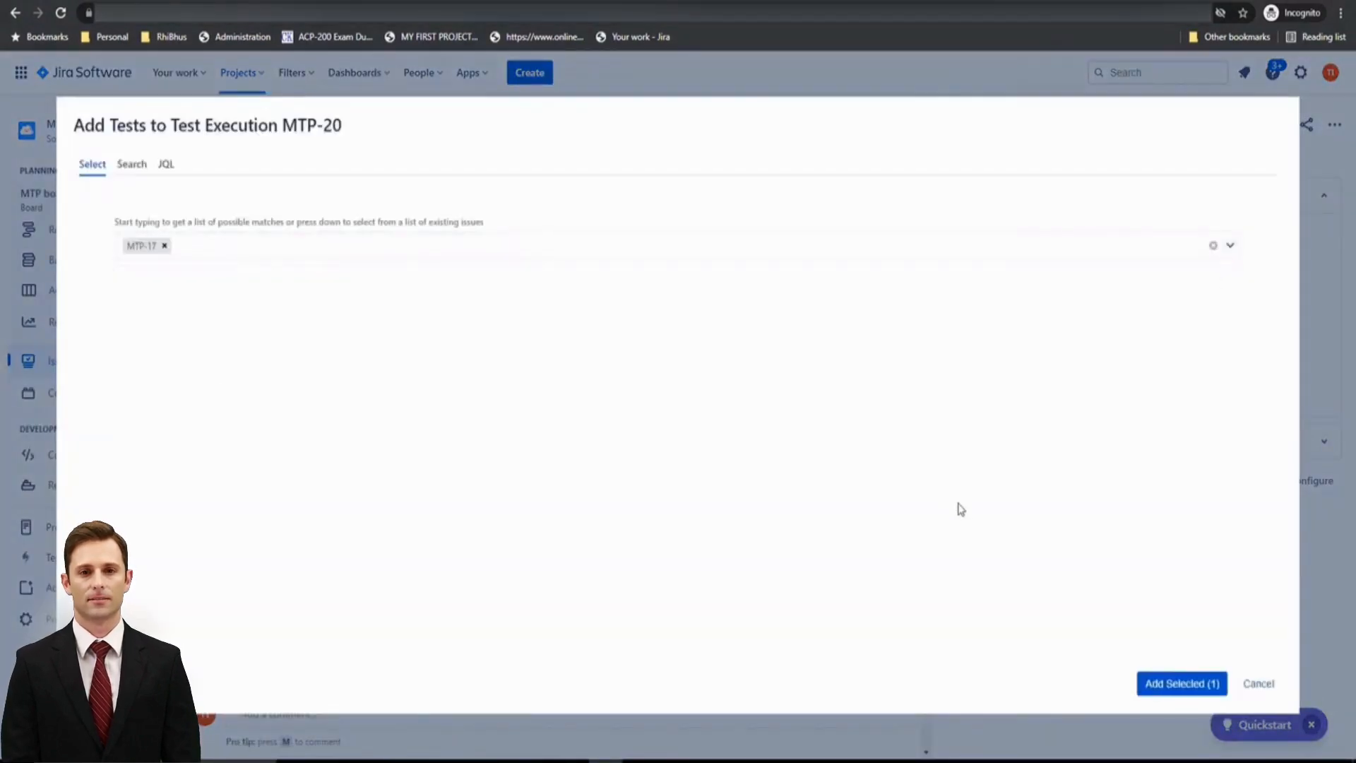
{"action": "left_click", "coordinate": [1175, 685]}
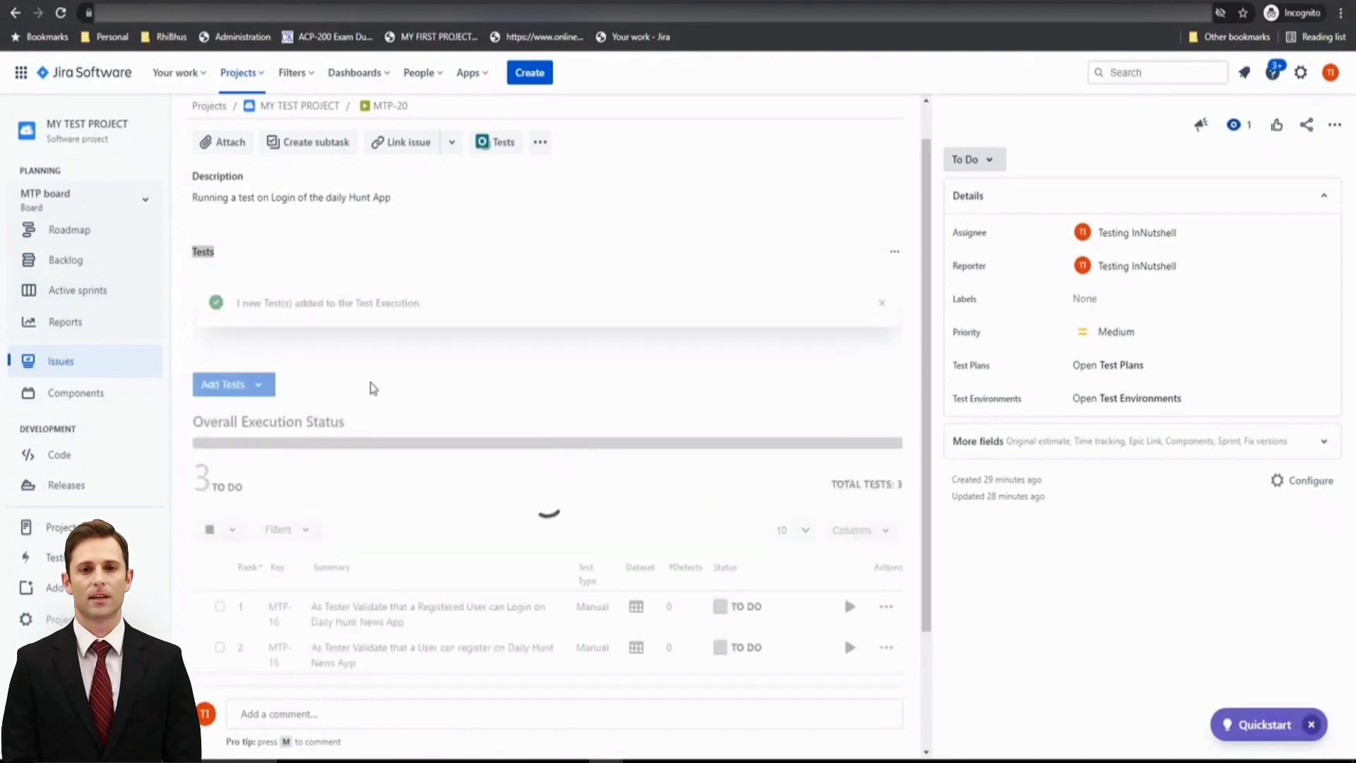
{"action": "scroll", "coordinate": [739, 454], "scroll_direction": "down", "scroll_amount": 2}
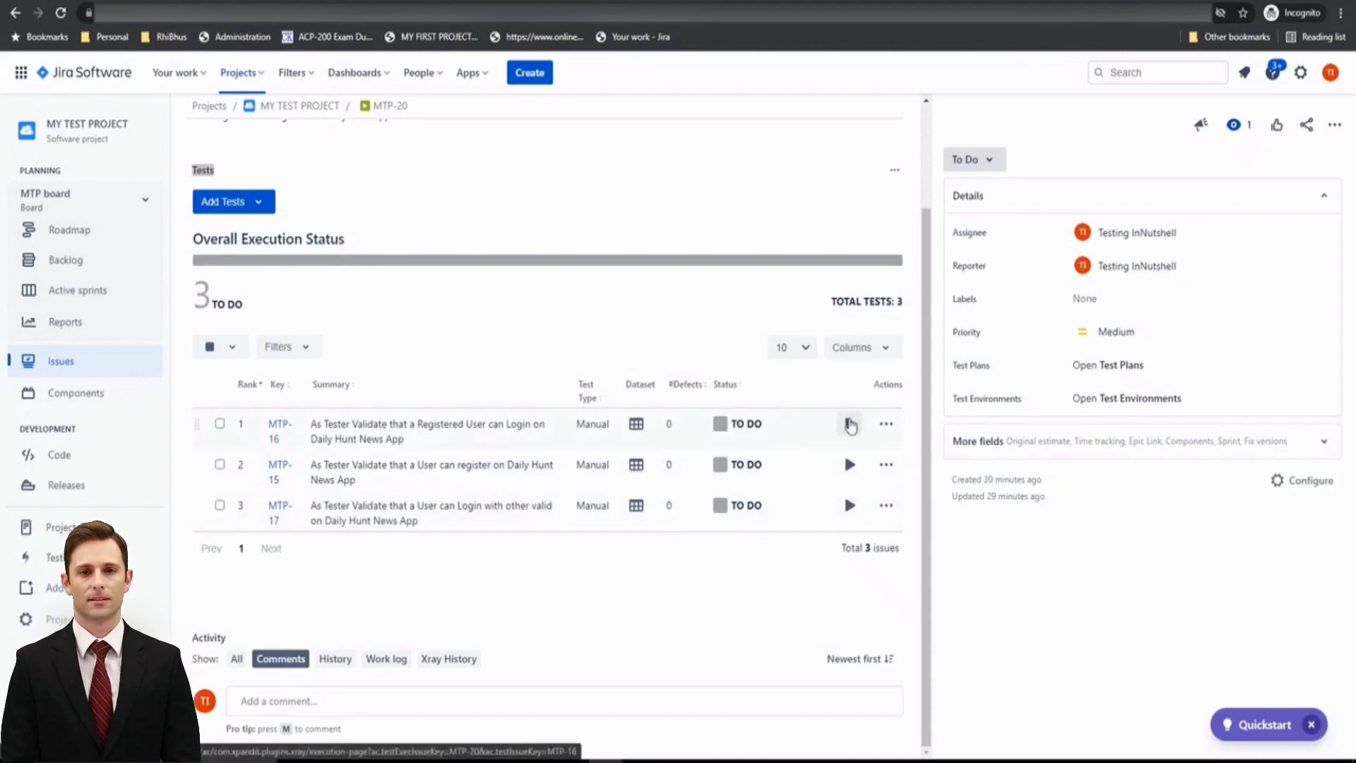
Step: Change the status of the Adhoc Test Execution issue to In Progress
{"action": "scroll", "coordinate": [696, 394], "scroll_direction": "up", "scroll_amount": 3}
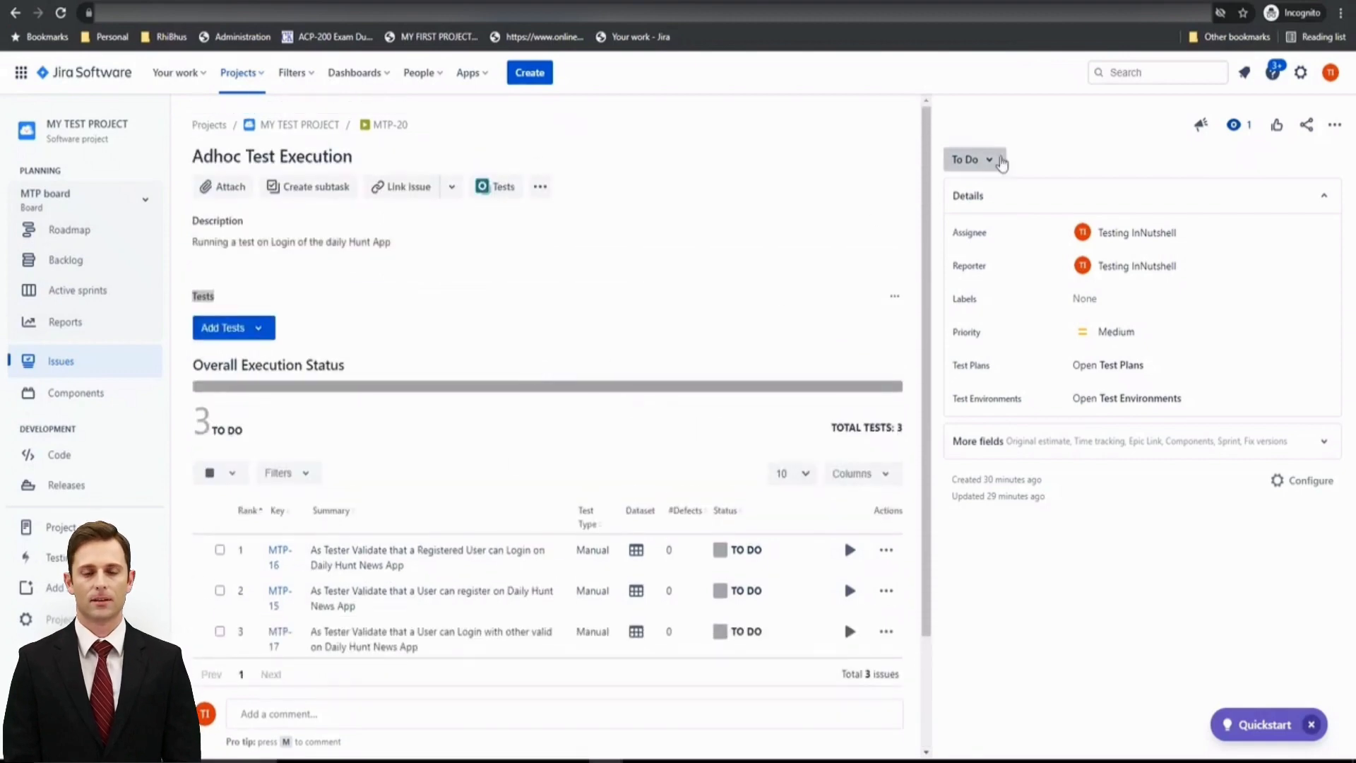
{"action": "left_click", "coordinate": [990, 159]}
{"action": "left_click", "coordinate": [992, 193]}
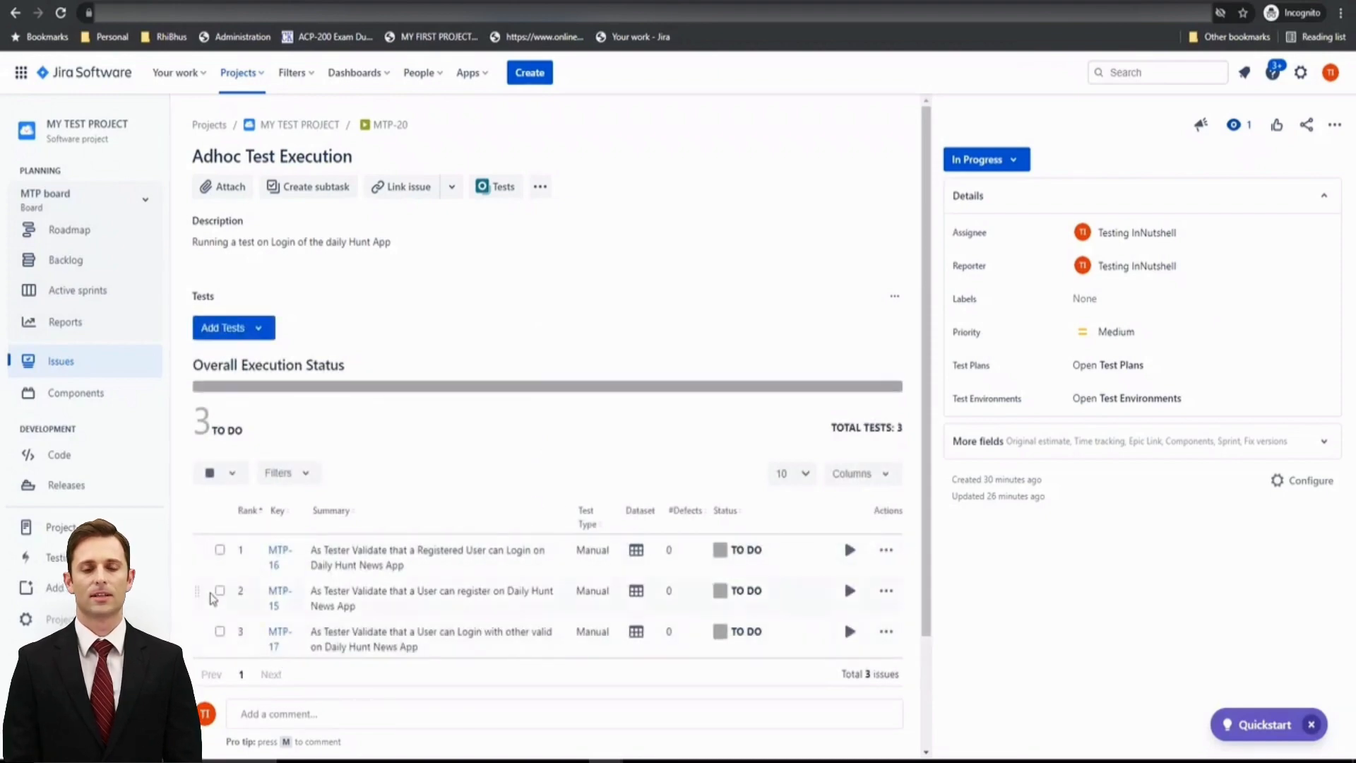
Step: Move test MTP-15 above MTP-16 in the execution order, and put MTP-16 back in first rank
{"action": "left_click_drag", "start_coordinate": [205, 595], "coordinate": [293, 569]}
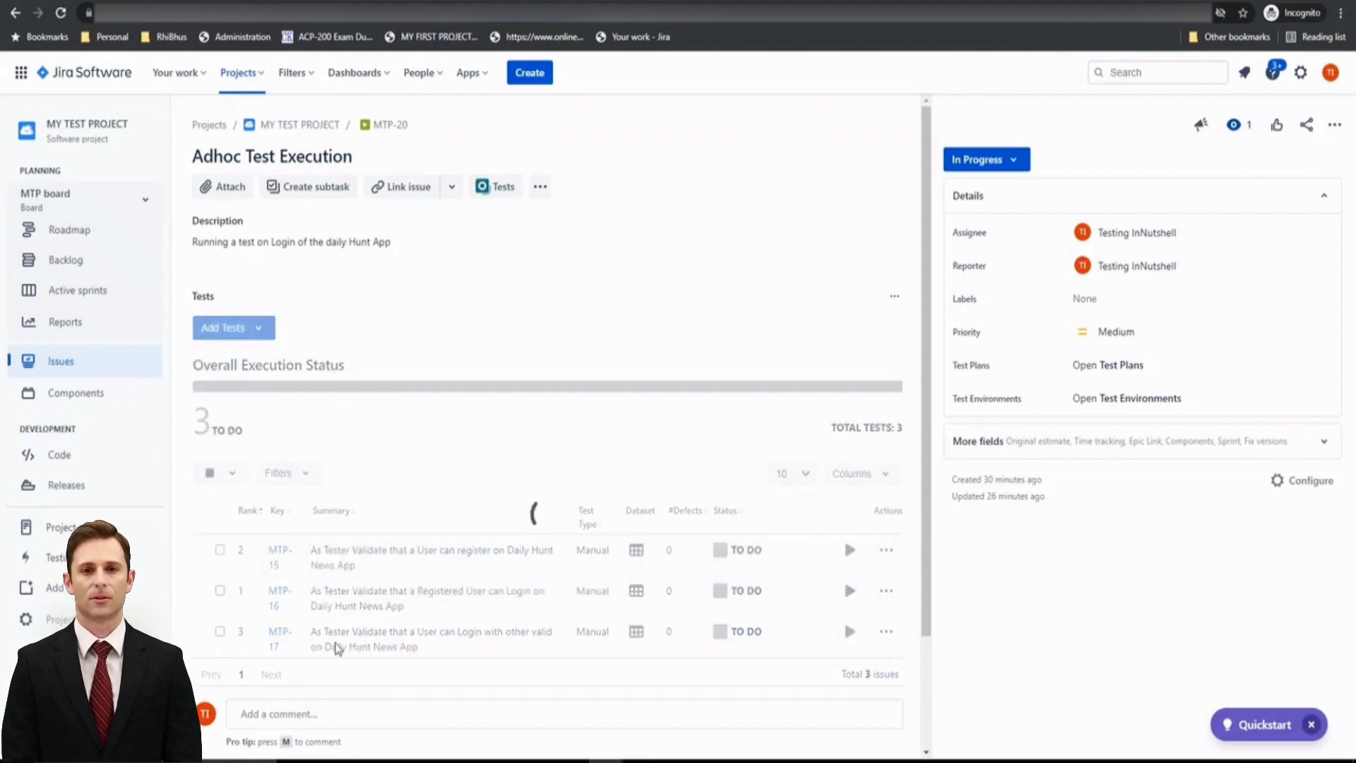
{"action": "scroll", "coordinate": [548, 499], "scroll_direction": "down", "scroll_amount": 2}
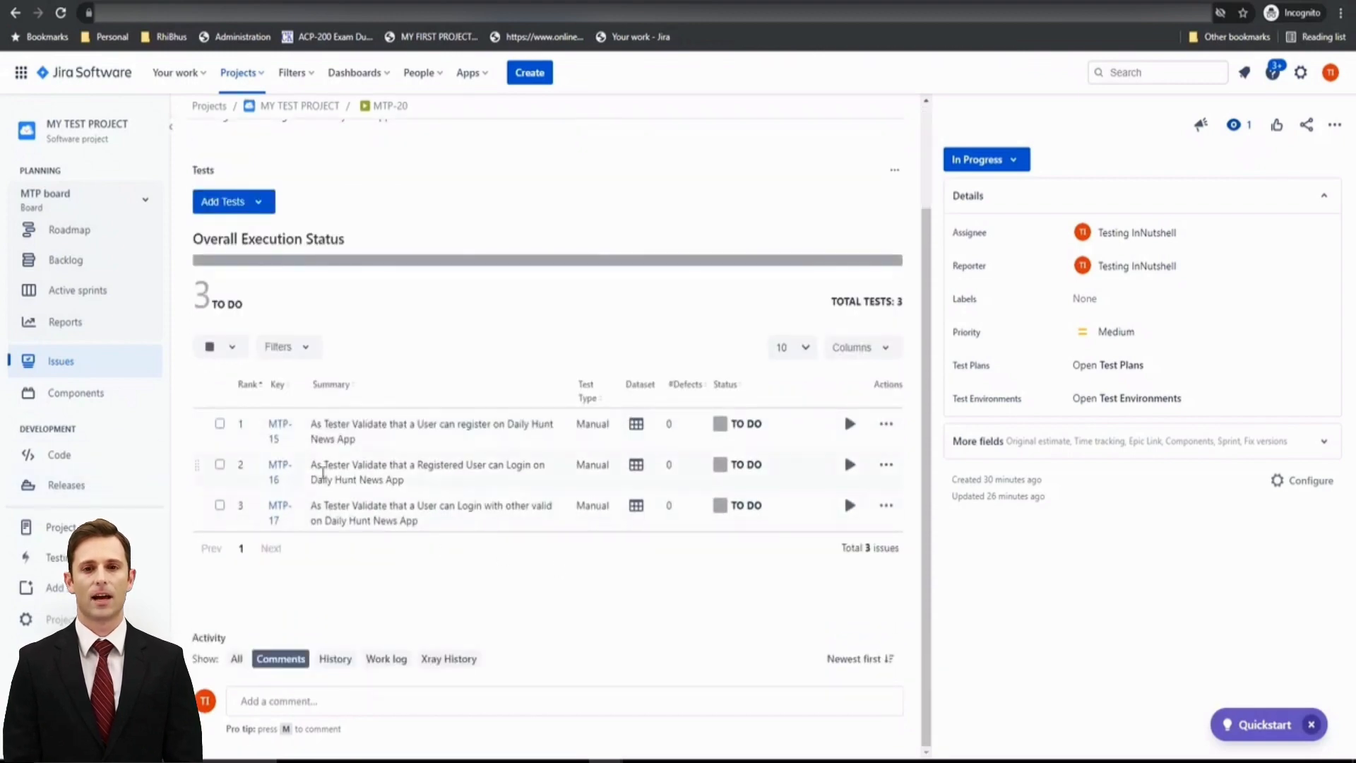
{"action": "left_click_drag", "start_coordinate": [201, 471], "coordinate": [205, 423]}
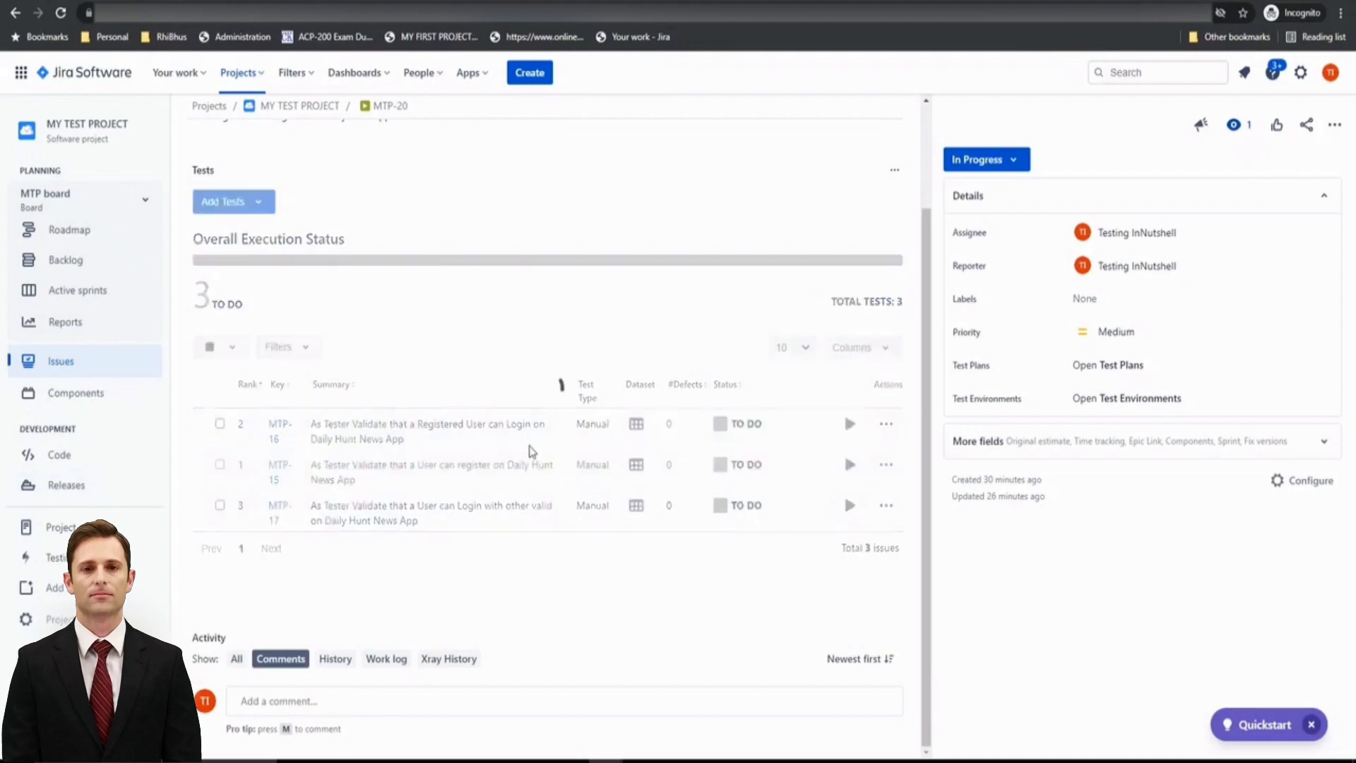
Step: Open the execution page of test MTP-16 and dismiss the Xray release notification
{"action": "scroll", "coordinate": [845, 443], "scroll_direction": "up", "scroll_amount": 1}
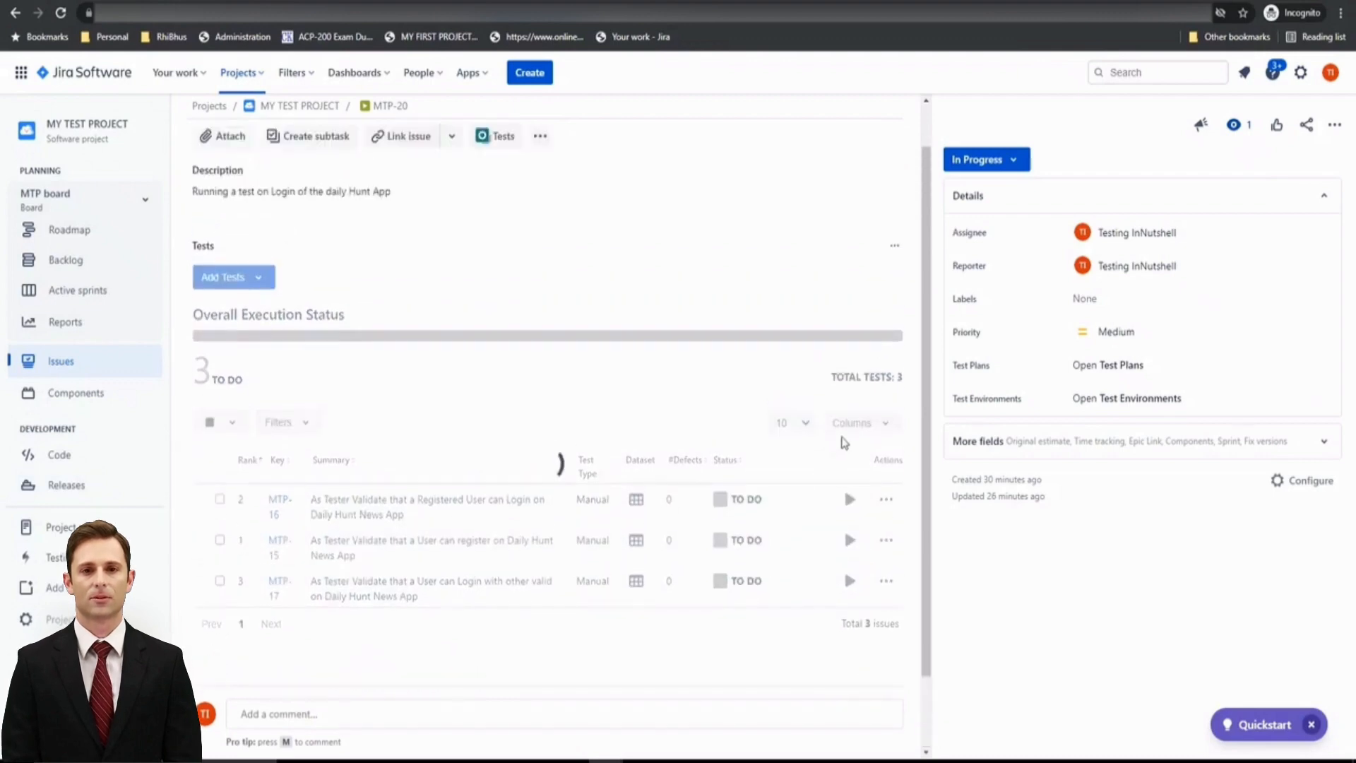
{"action": "left_click", "coordinate": [850, 501]}
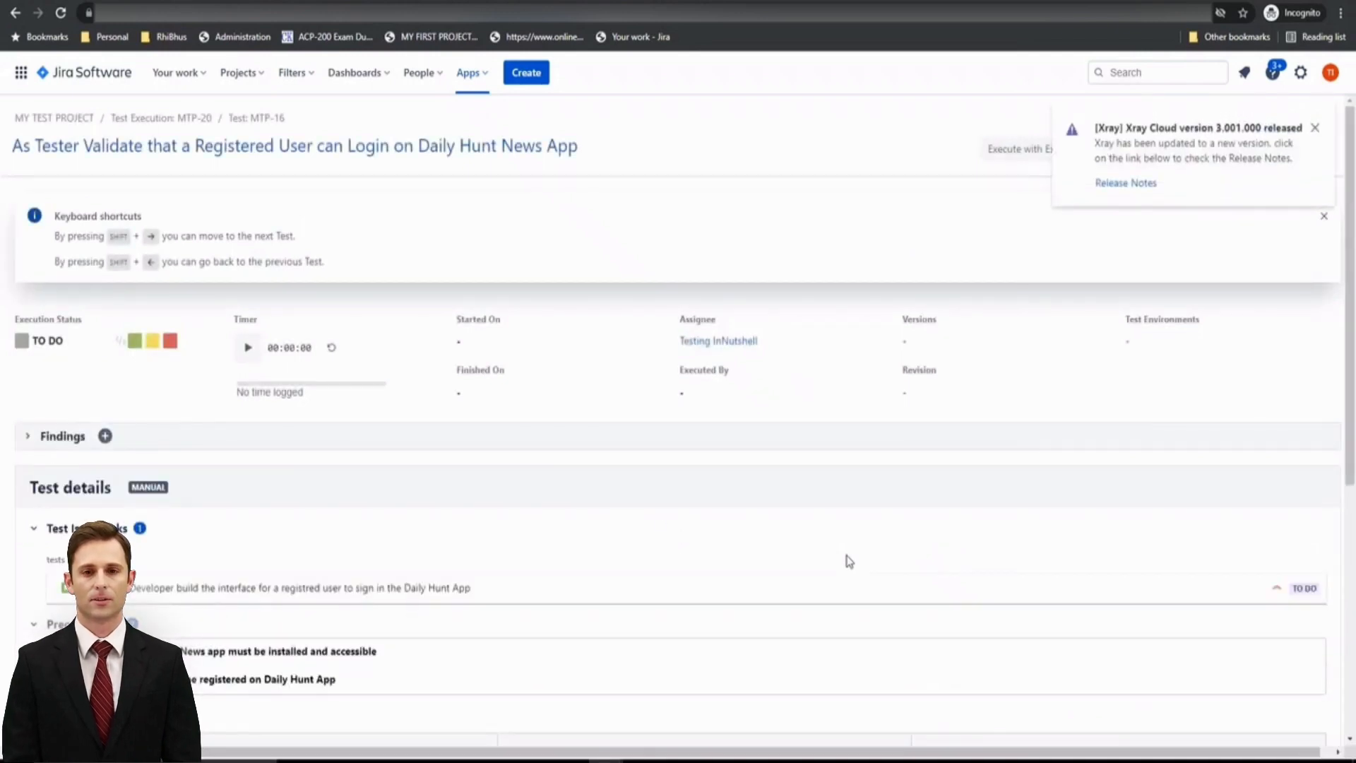
{"action": "left_click", "coordinate": [1317, 126]}
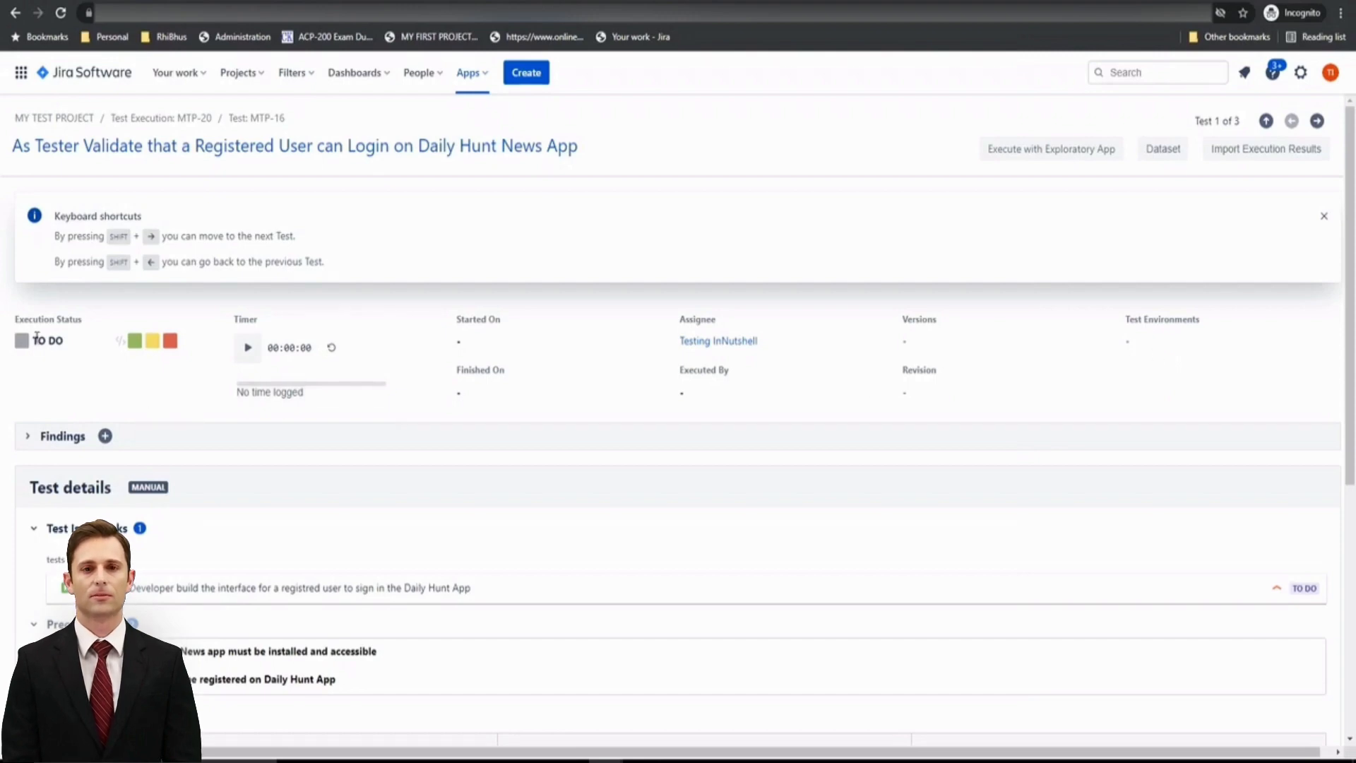
{"action": "scroll", "coordinate": [41, 337], "scroll_direction": "down", "scroll_amount": 2}
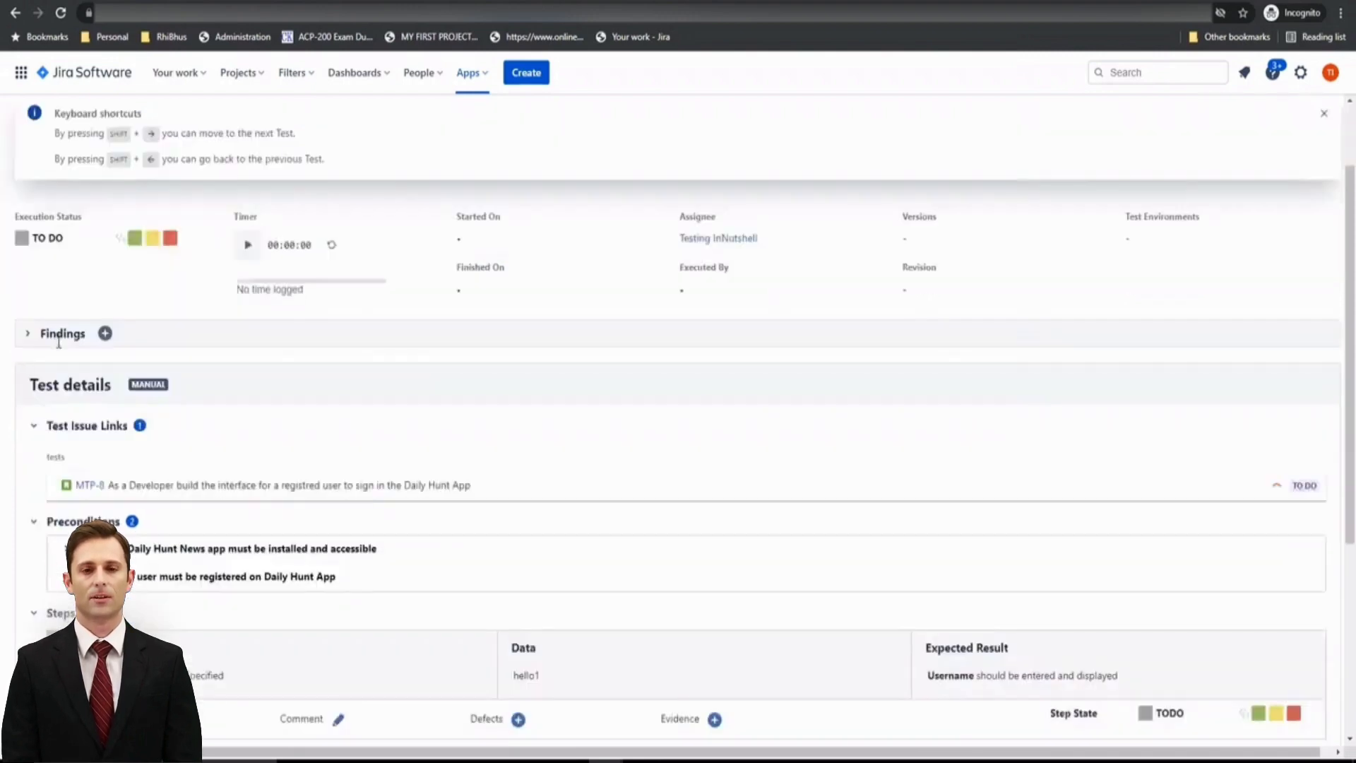
{"action": "left_click", "coordinate": [28, 284]}
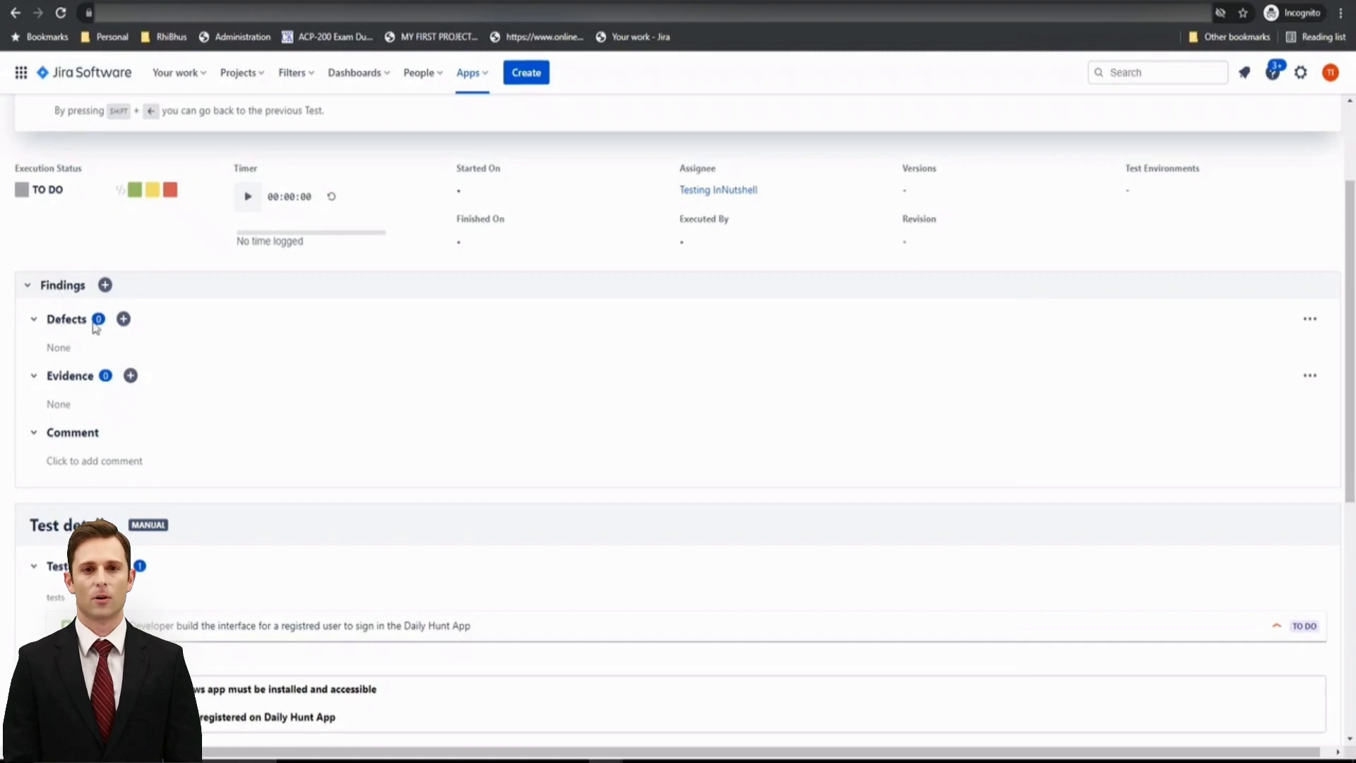
{"action": "left_click", "coordinate": [124, 320]}
{"action": "left_click", "coordinate": [87, 355]}
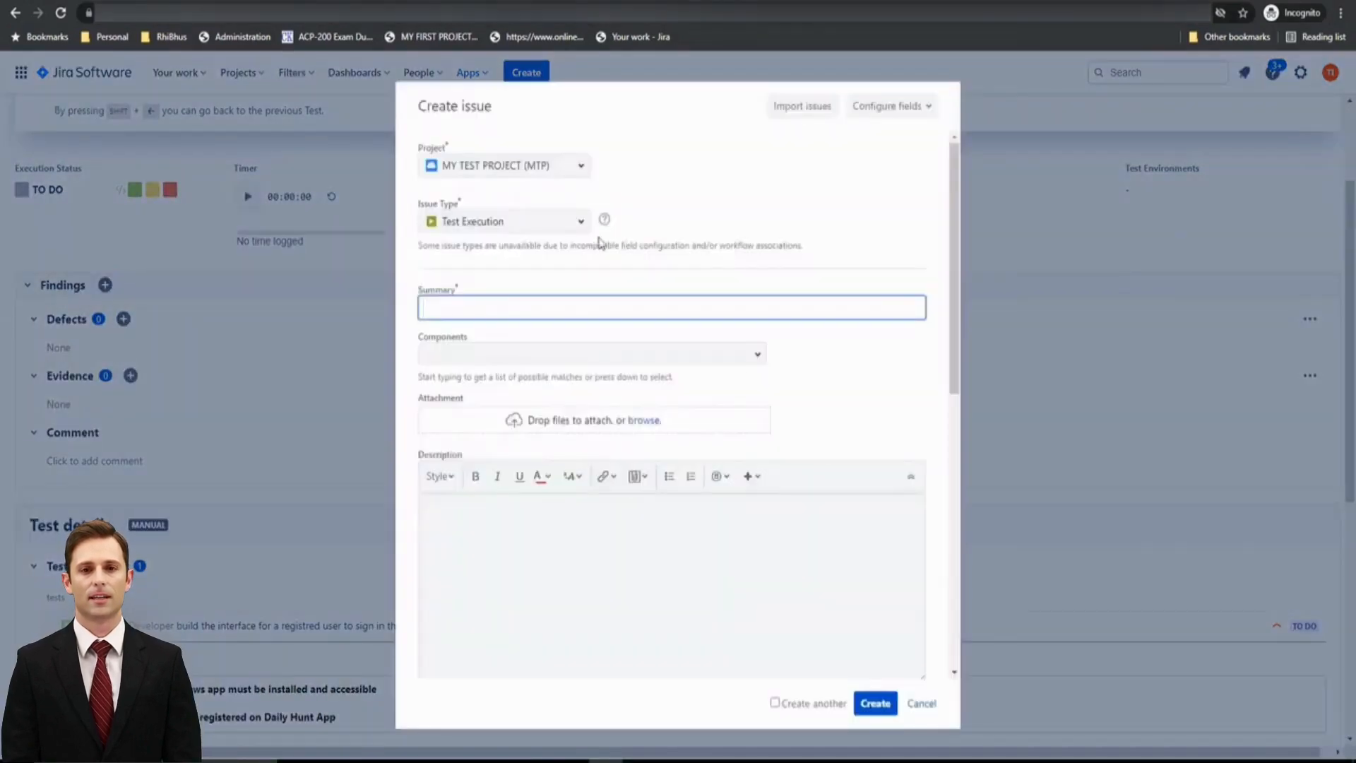
{"action": "left_click", "coordinate": [575, 225]}
{"action": "left_click", "coordinate": [463, 306]}
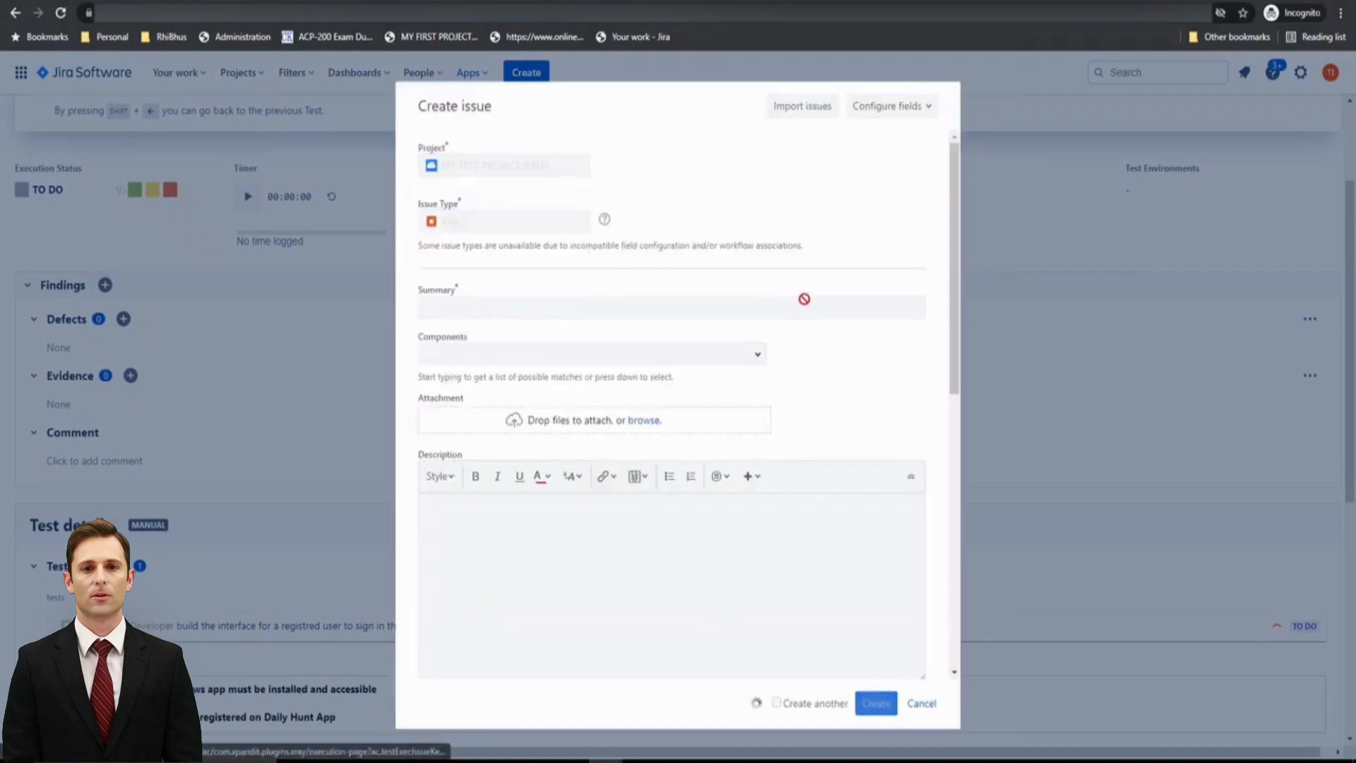
{"action": "left_click", "coordinate": [911, 703]}
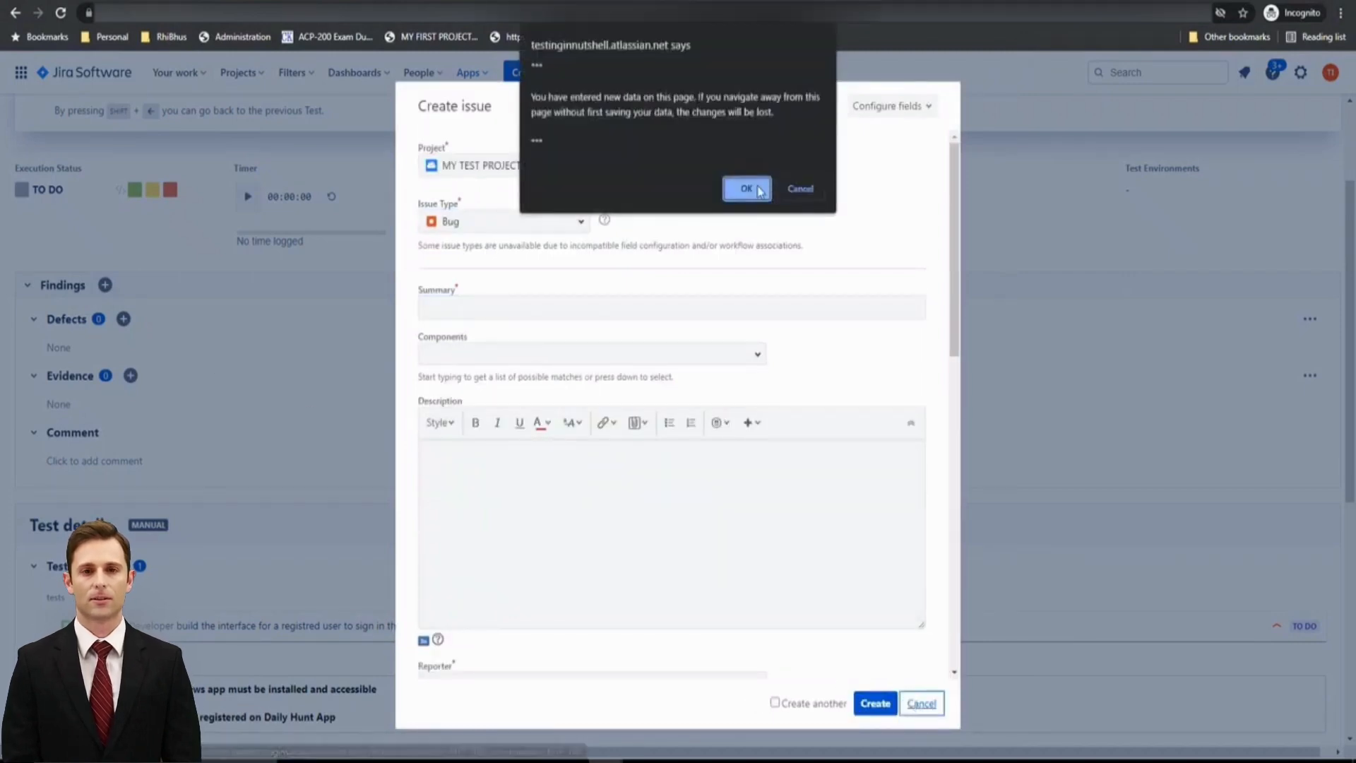
{"action": "left_click", "coordinate": [757, 190]}
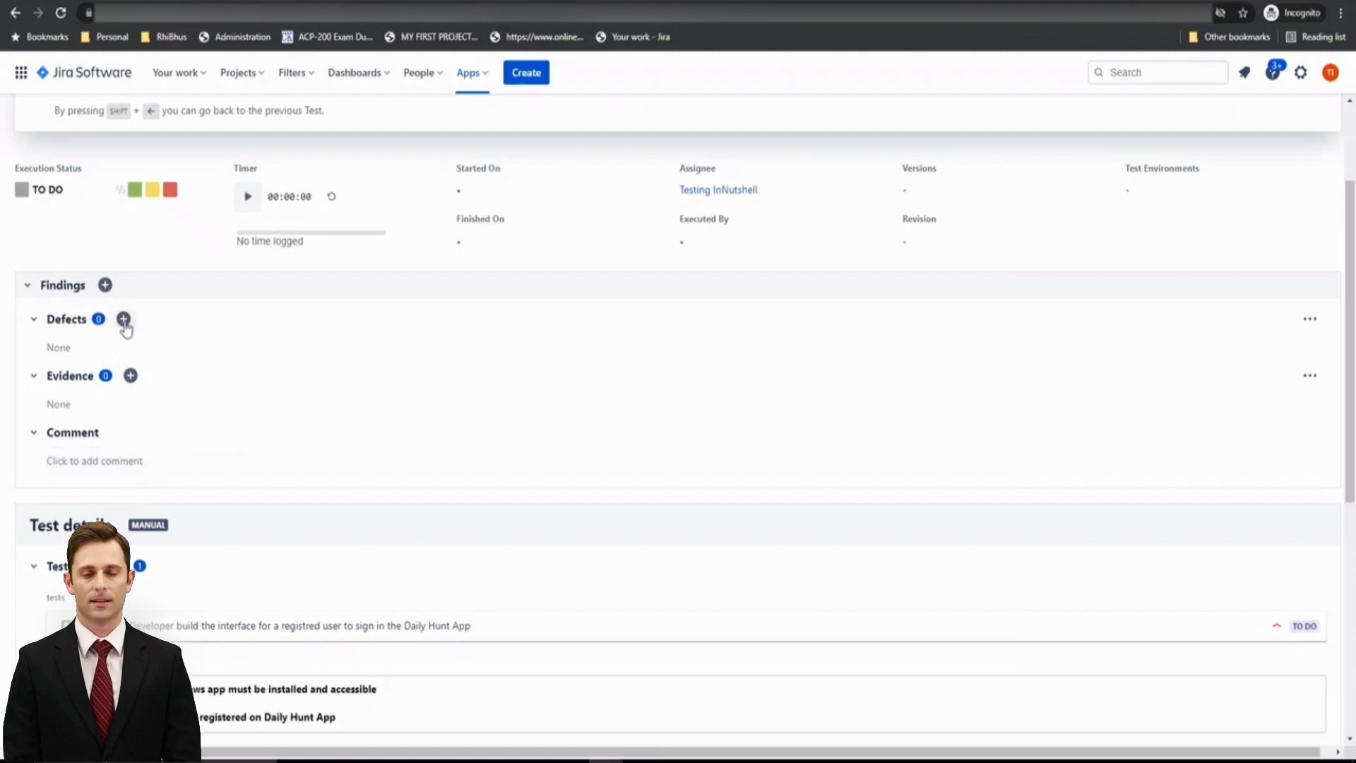
Step: Collapse the Findings section and examine the test's linked issue and the details of precondition MTP-18
{"action": "scroll", "coordinate": [261, 526], "scroll_direction": "down", "scroll_amount": 2}
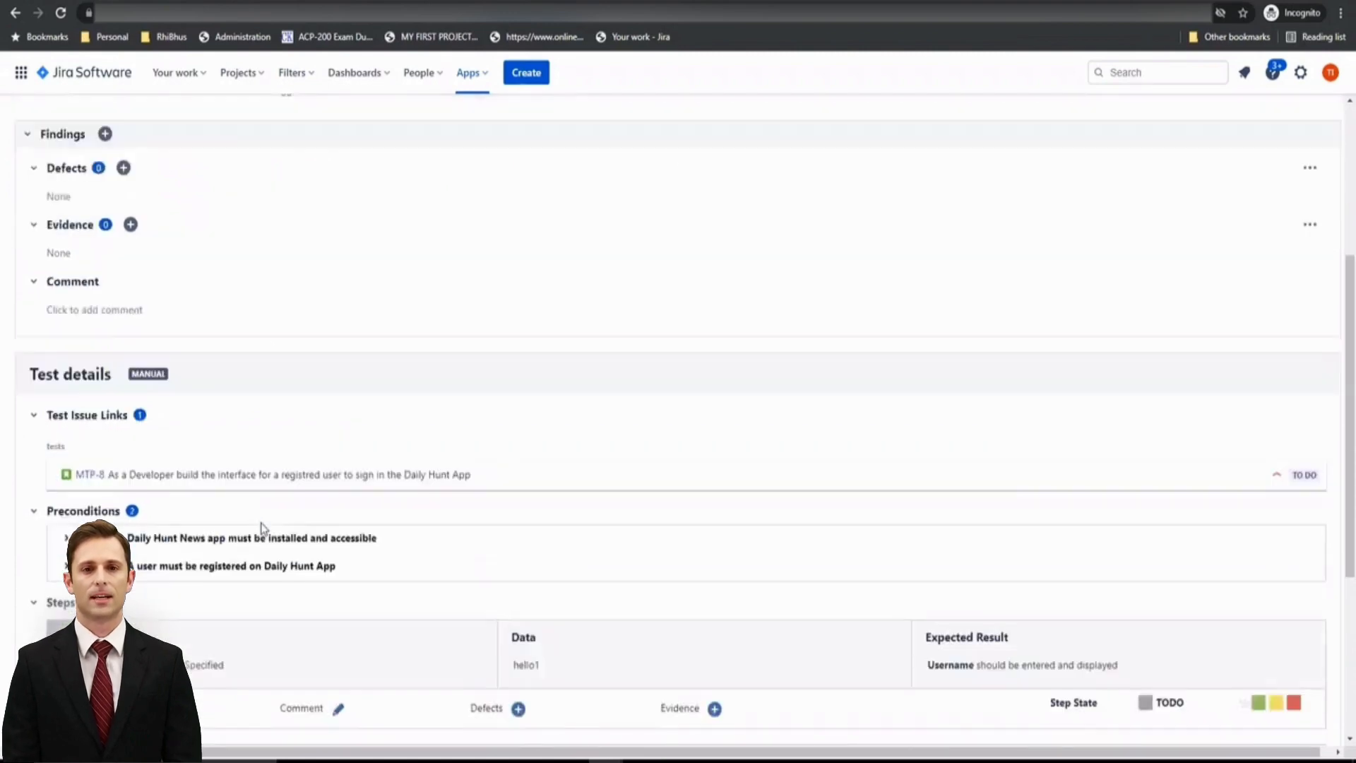
{"action": "scroll", "coordinate": [167, 459], "scroll_direction": "up", "scroll_amount": 3}
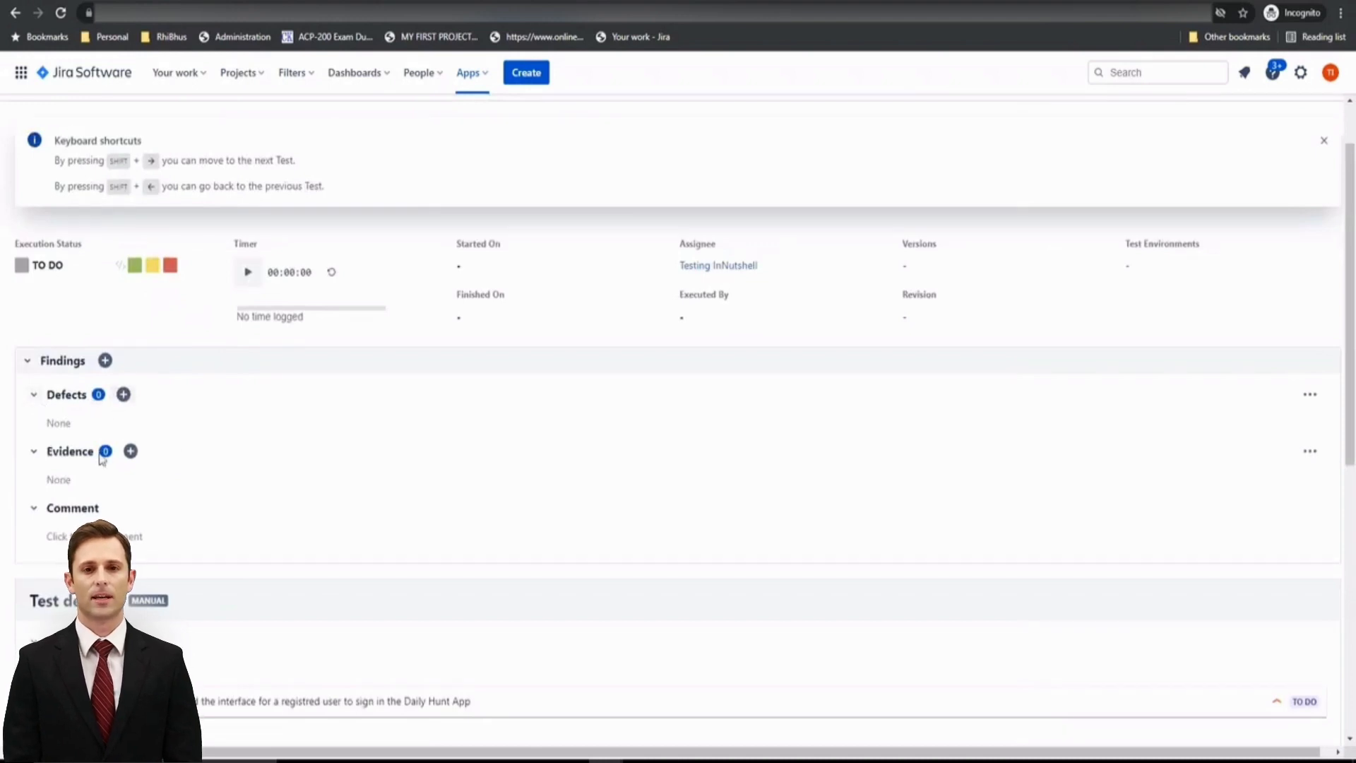
{"action": "left_click", "coordinate": [26, 360]}
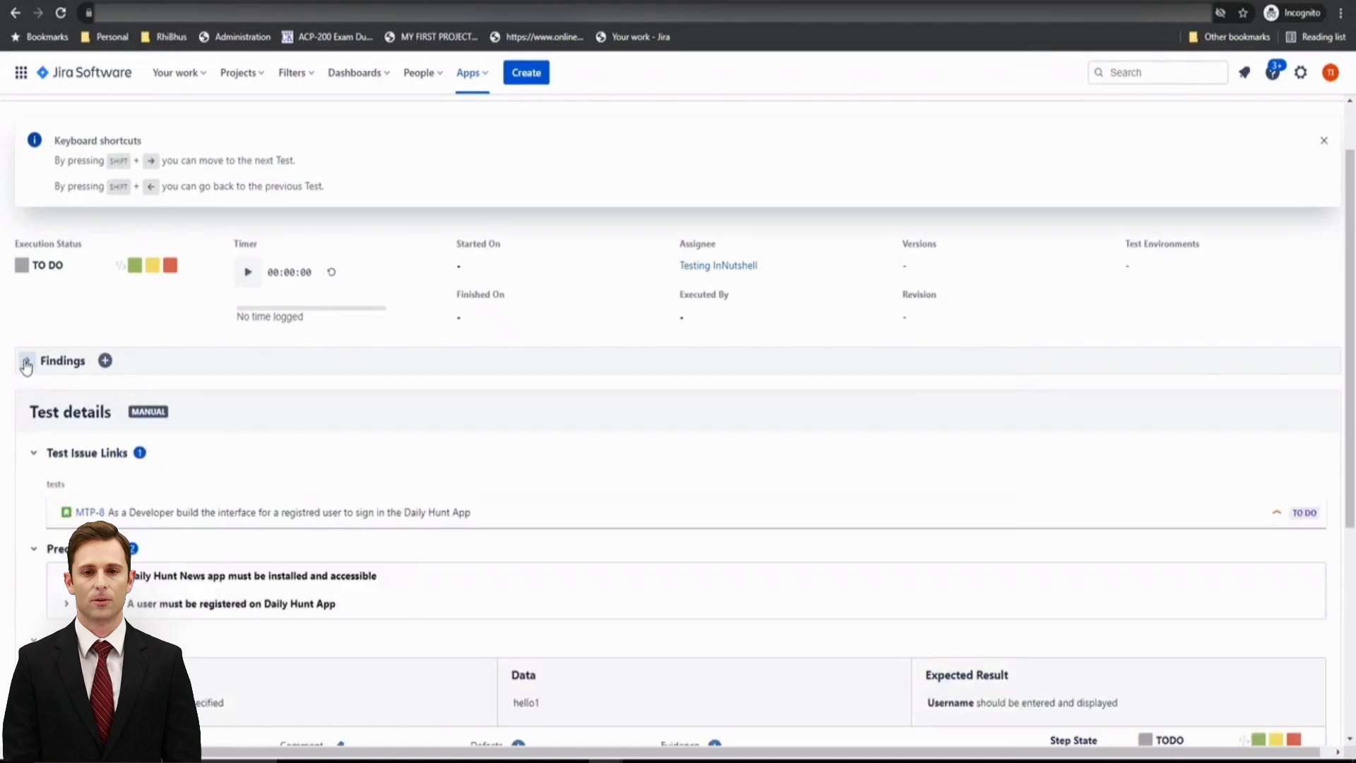
{"action": "scroll", "coordinate": [125, 361], "scroll_direction": "down", "scroll_amount": 2}
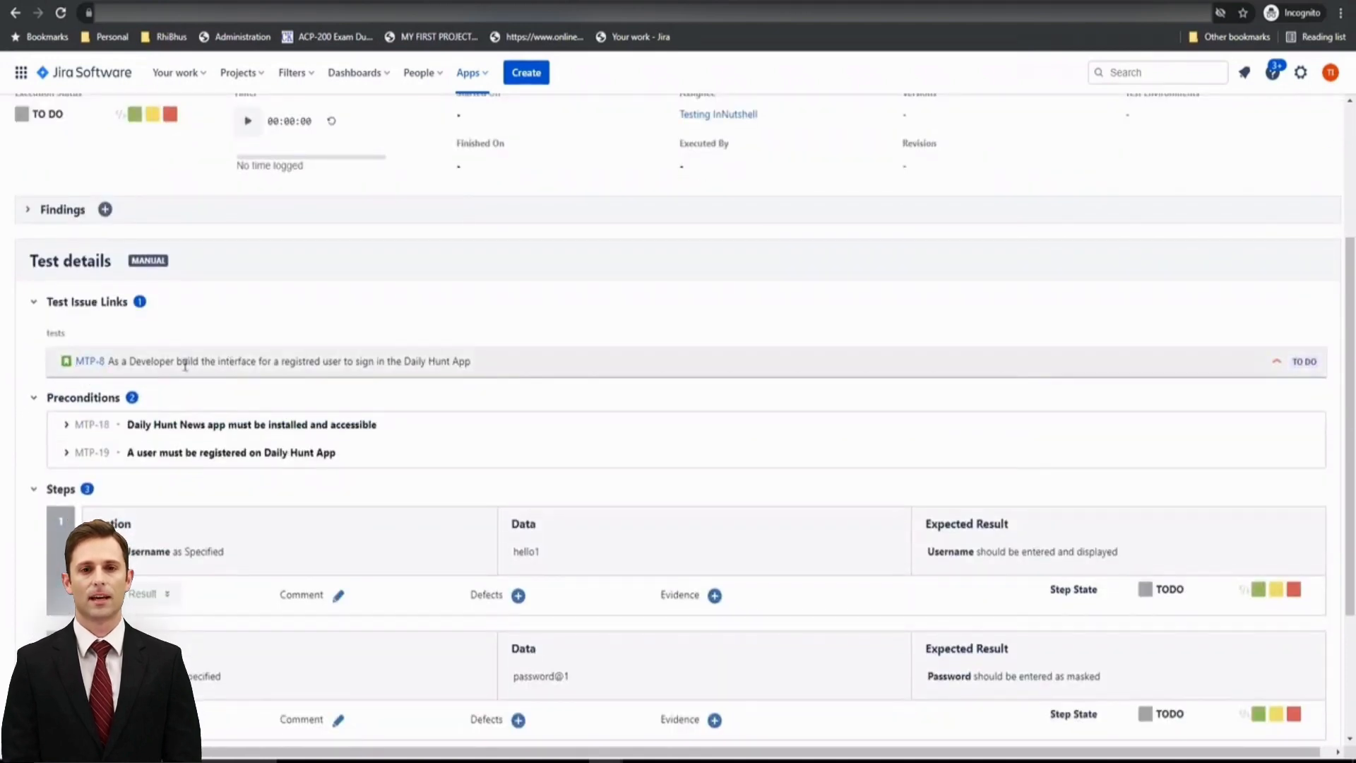
{"action": "double_click", "coordinate": [56, 332]}
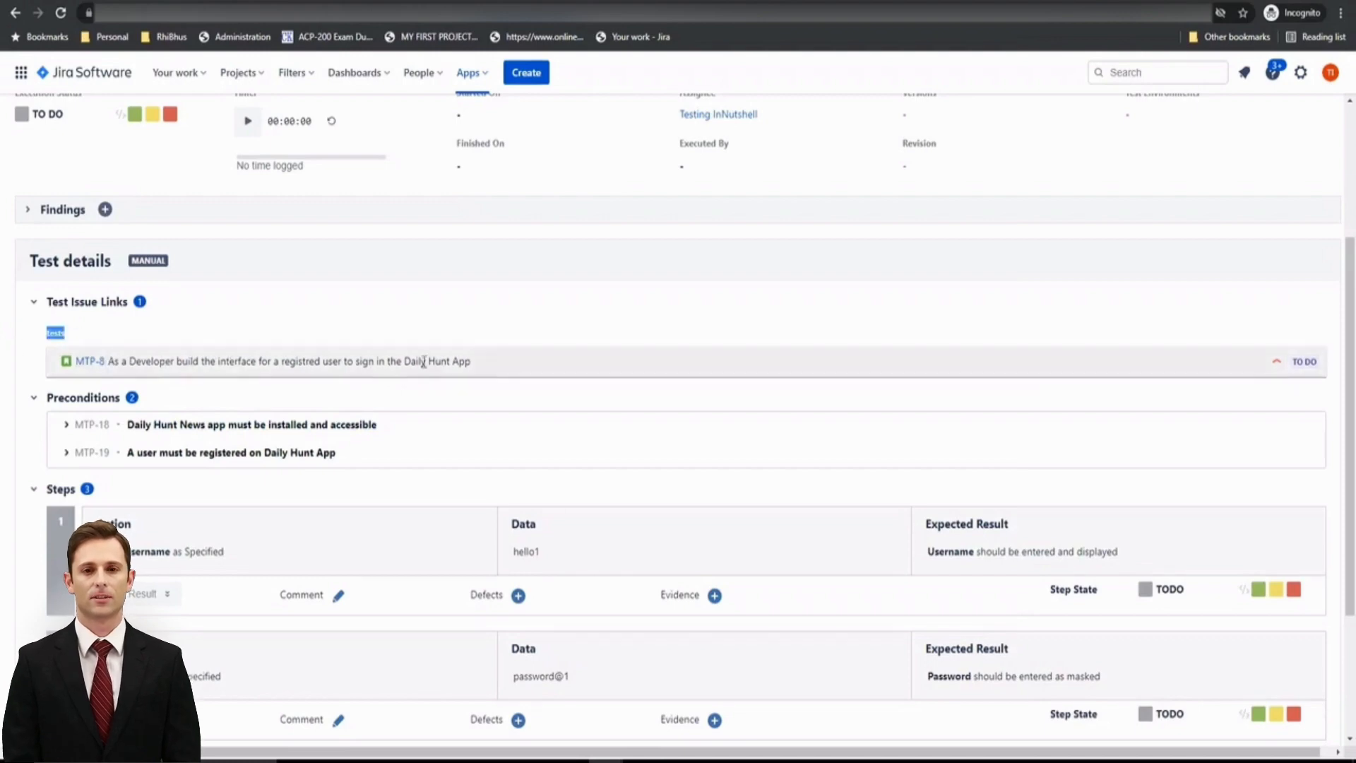
{"action": "left_click", "coordinate": [66, 425]}
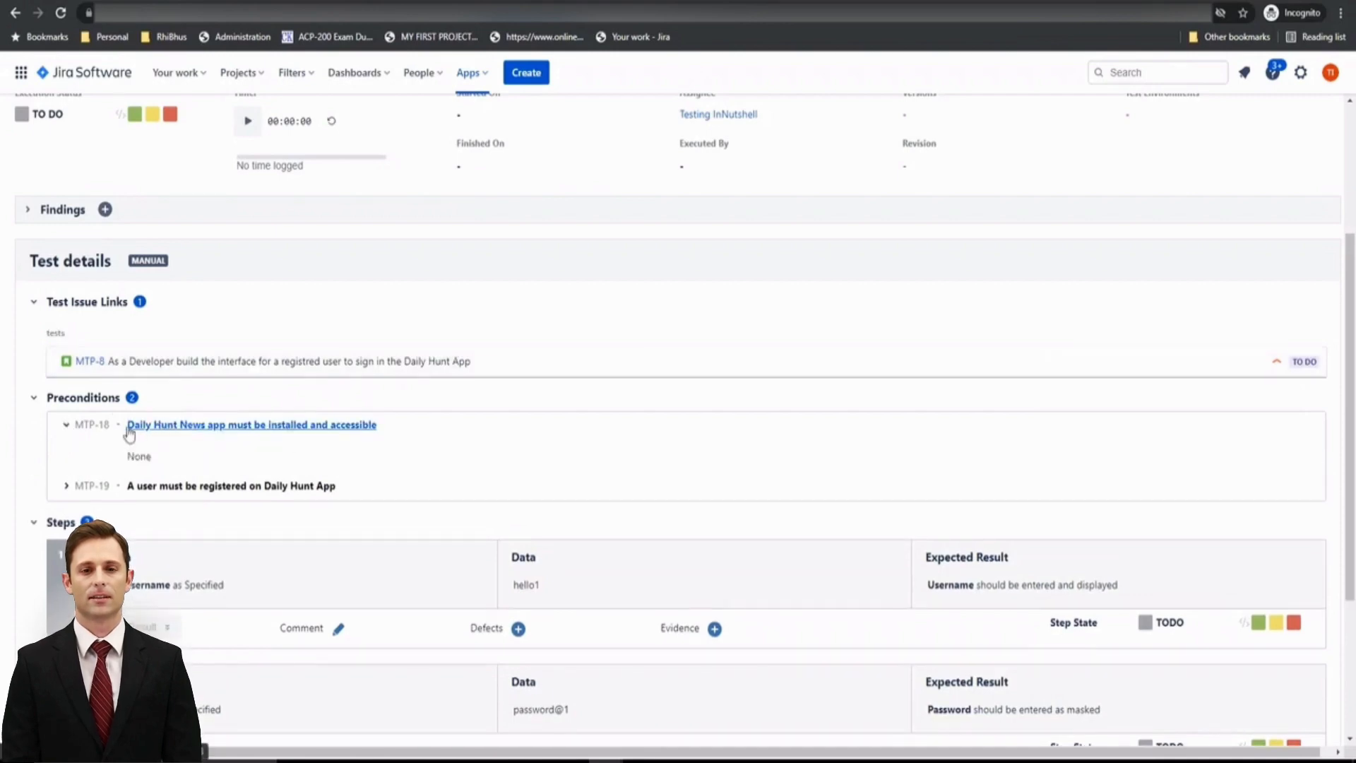
{"action": "left_click", "coordinate": [67, 425]}
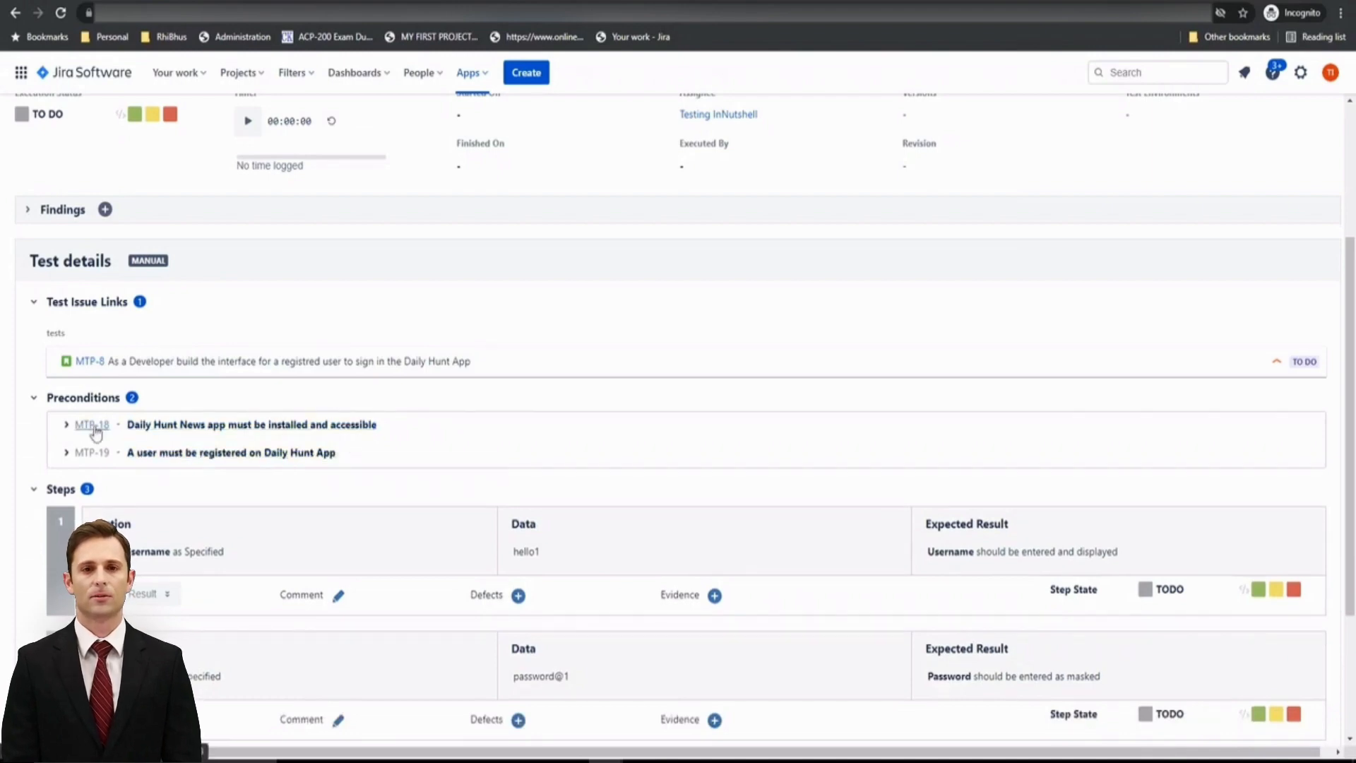
{"action": "left_click", "coordinate": [67, 426]}
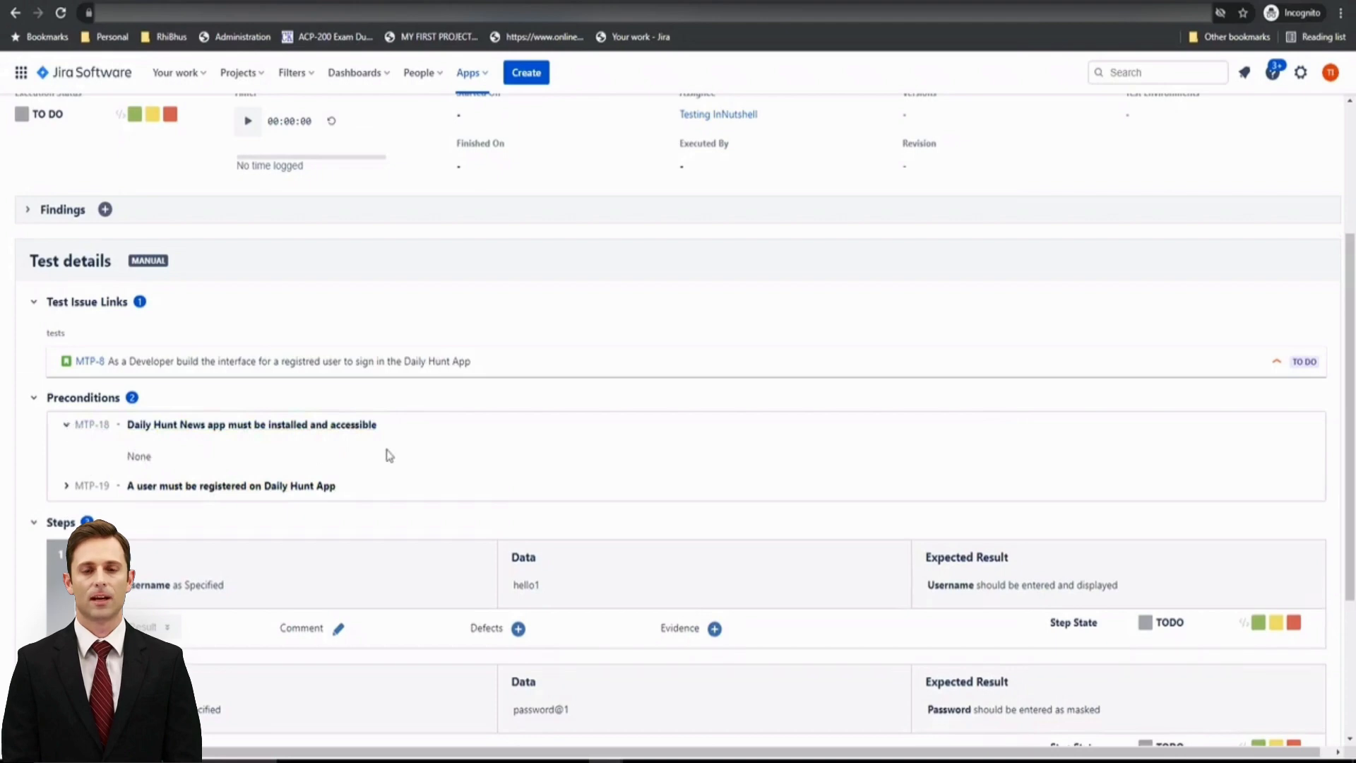
{"action": "left_click", "coordinate": [66, 426]}
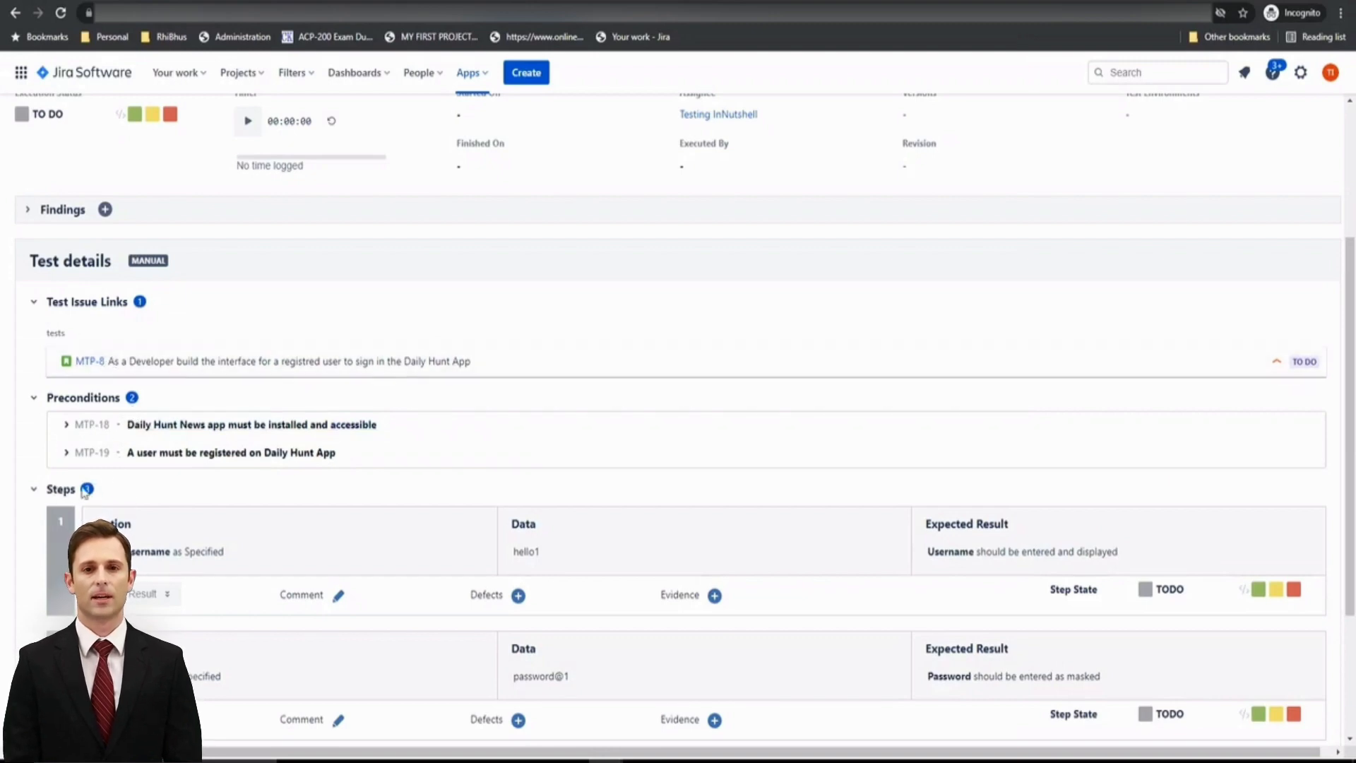
Step: Record "The username is entered and displayed" as the actual result of step 1 and save it
{"action": "scroll", "coordinate": [97, 493], "scroll_direction": "down", "scroll_amount": 3}
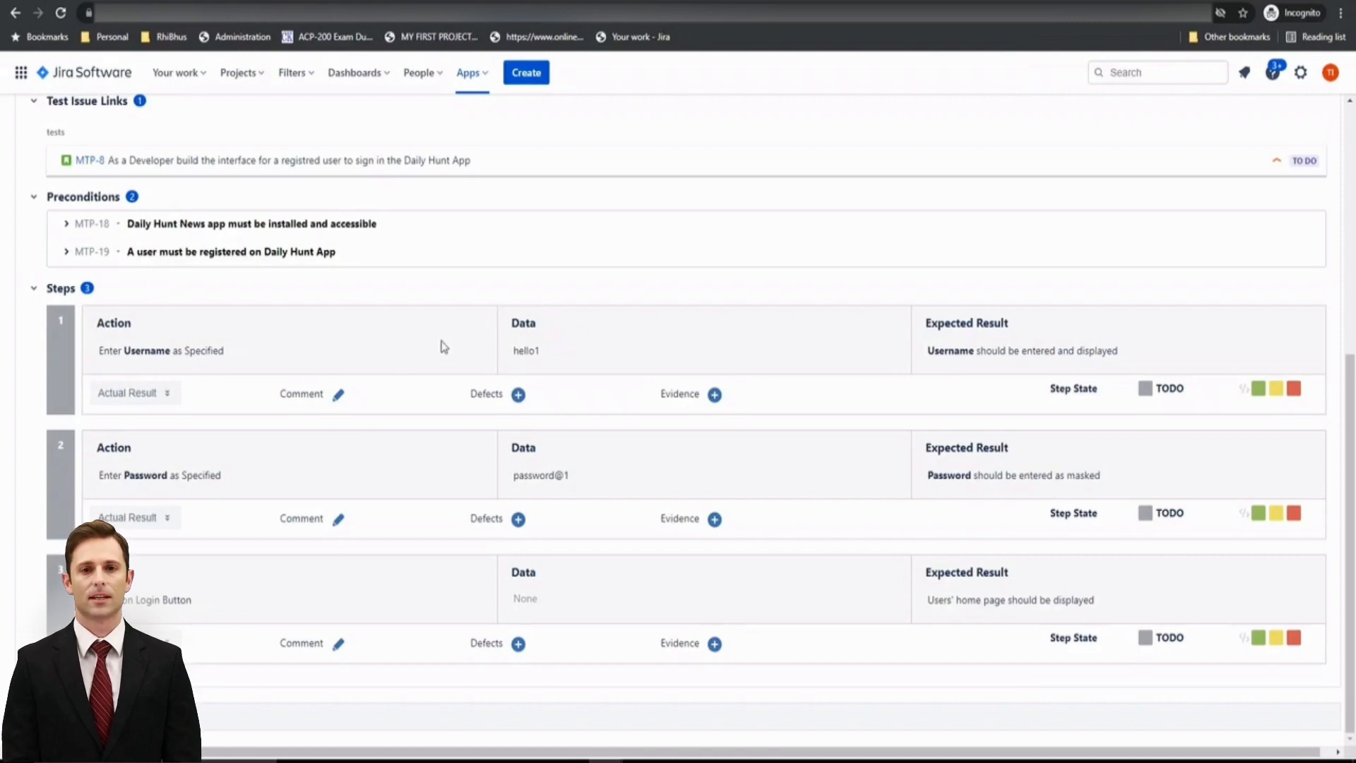
{"action": "left_click", "coordinate": [131, 395]}
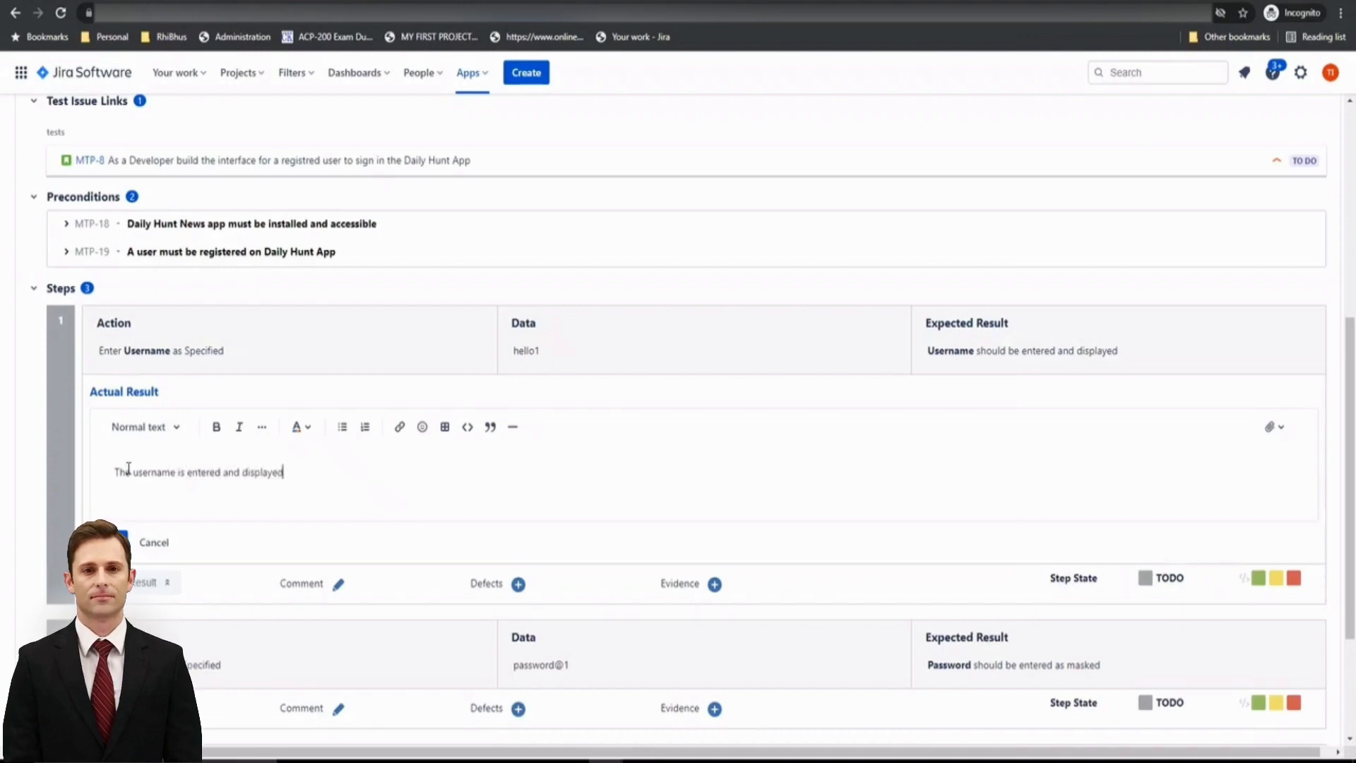
{"action": "left_click", "coordinate": [109, 542]}
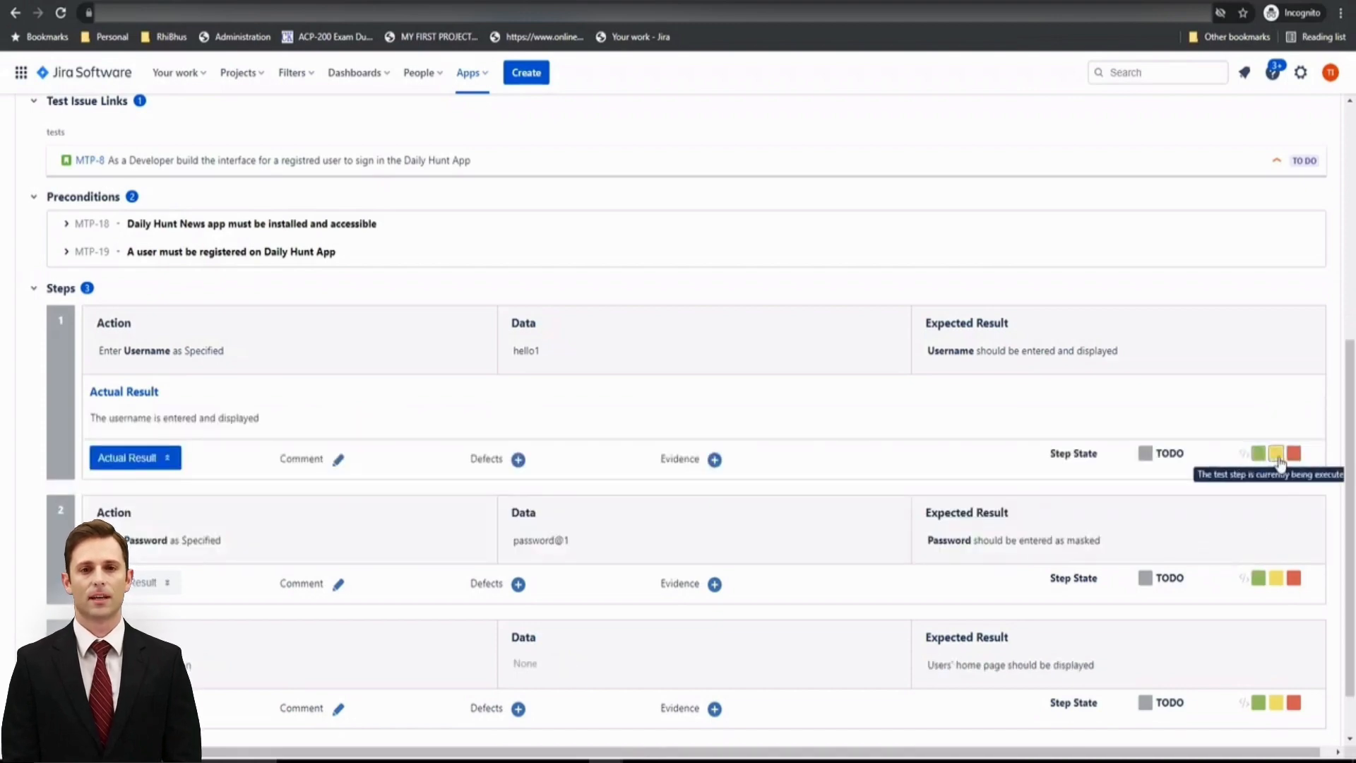
{"action": "scroll", "coordinate": [742, 497], "scroll_direction": "down", "scroll_amount": 1}
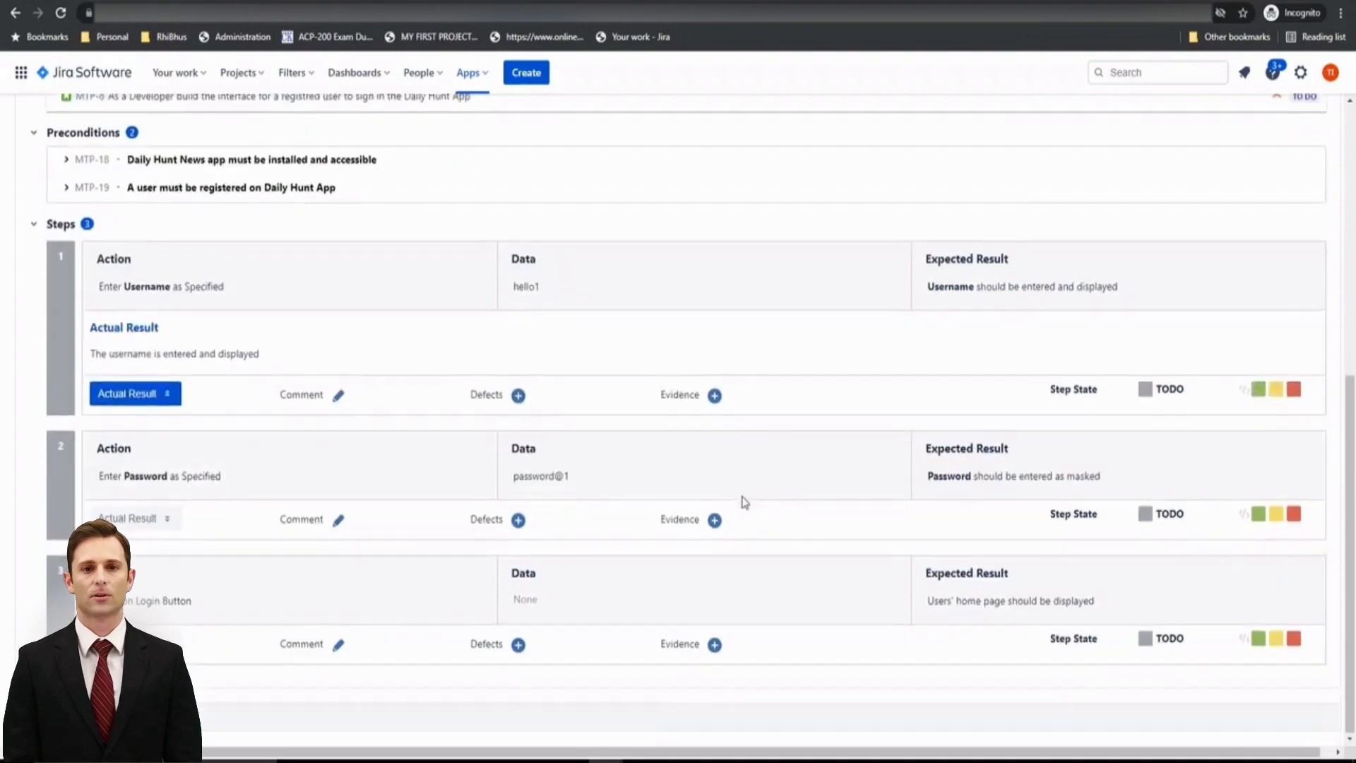
{"action": "scroll", "coordinate": [741, 499], "scroll_direction": "up", "scroll_amount": 4}
{"action": "scroll", "coordinate": [699, 545], "scroll_direction": "down", "scroll_amount": 3}
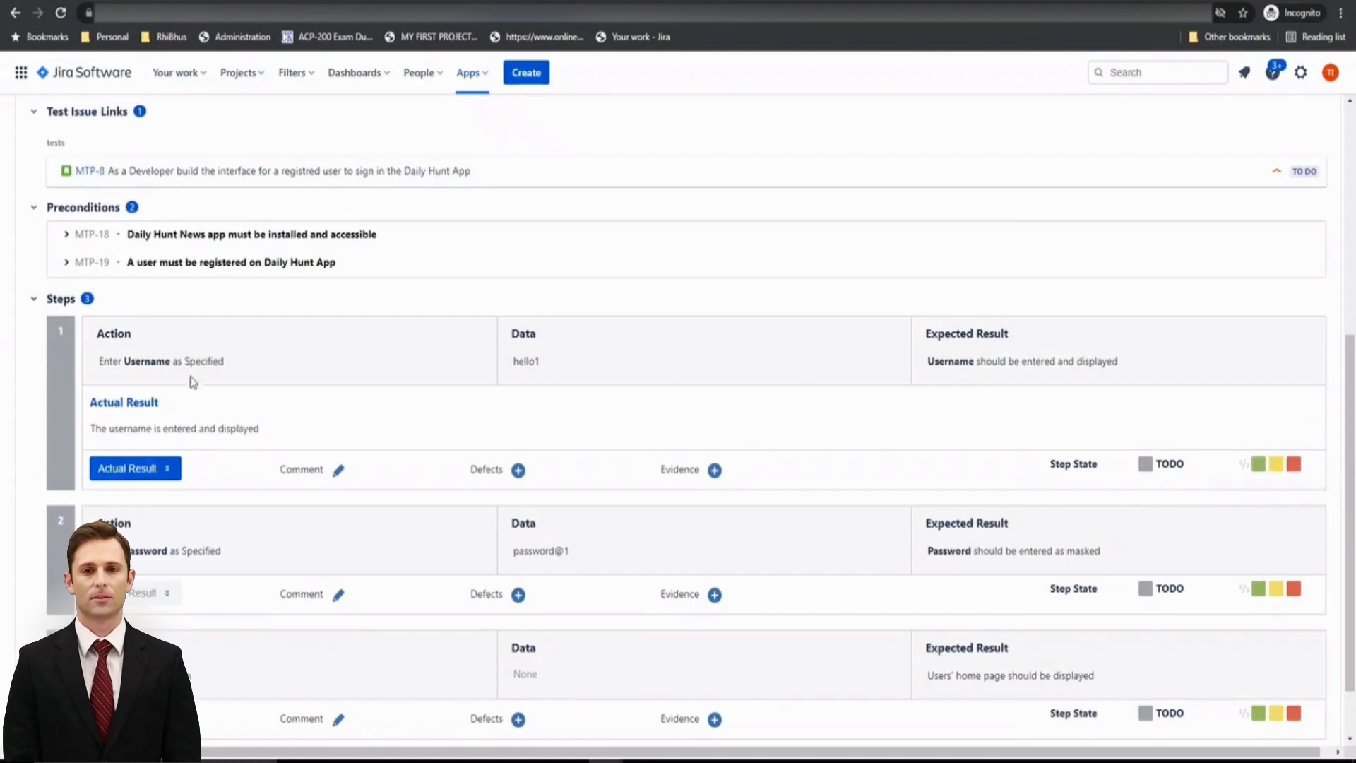
{"action": "scroll", "coordinate": [191, 367], "scroll_direction": "up", "scroll_amount": 2}
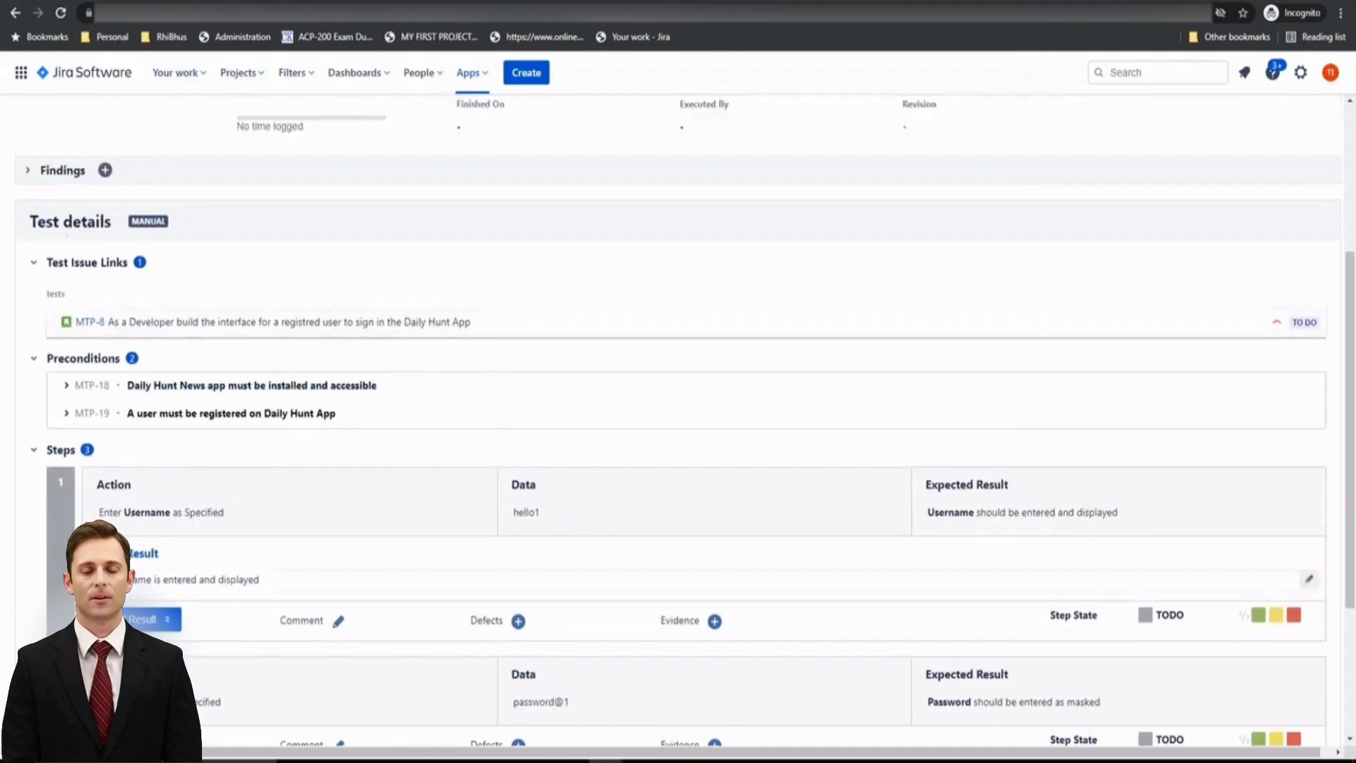
{"action": "scroll", "coordinate": [83, 434], "scroll_direction": "down", "scroll_amount": 1}
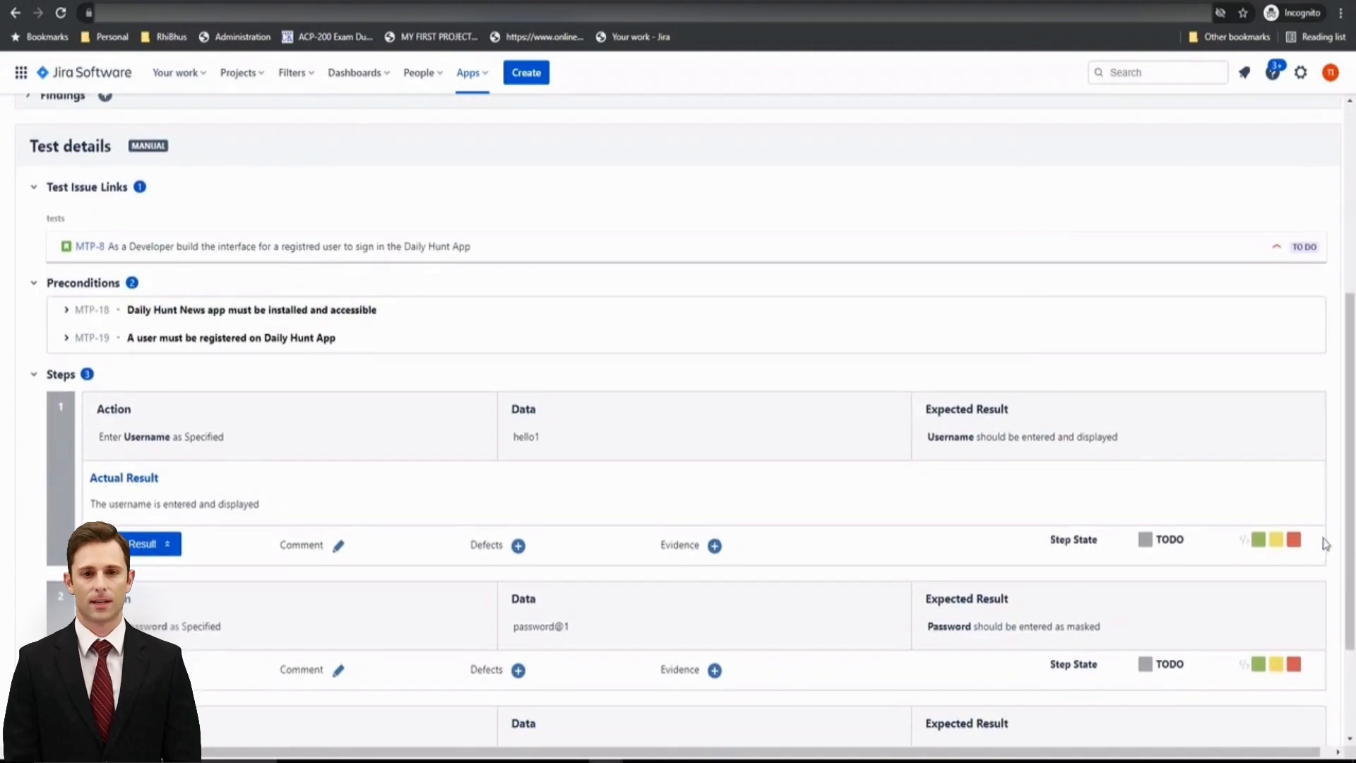
Step: Set the state of step 1 to Passed and check the test's overall execution status
{"action": "left_click", "coordinate": [1258, 539]}
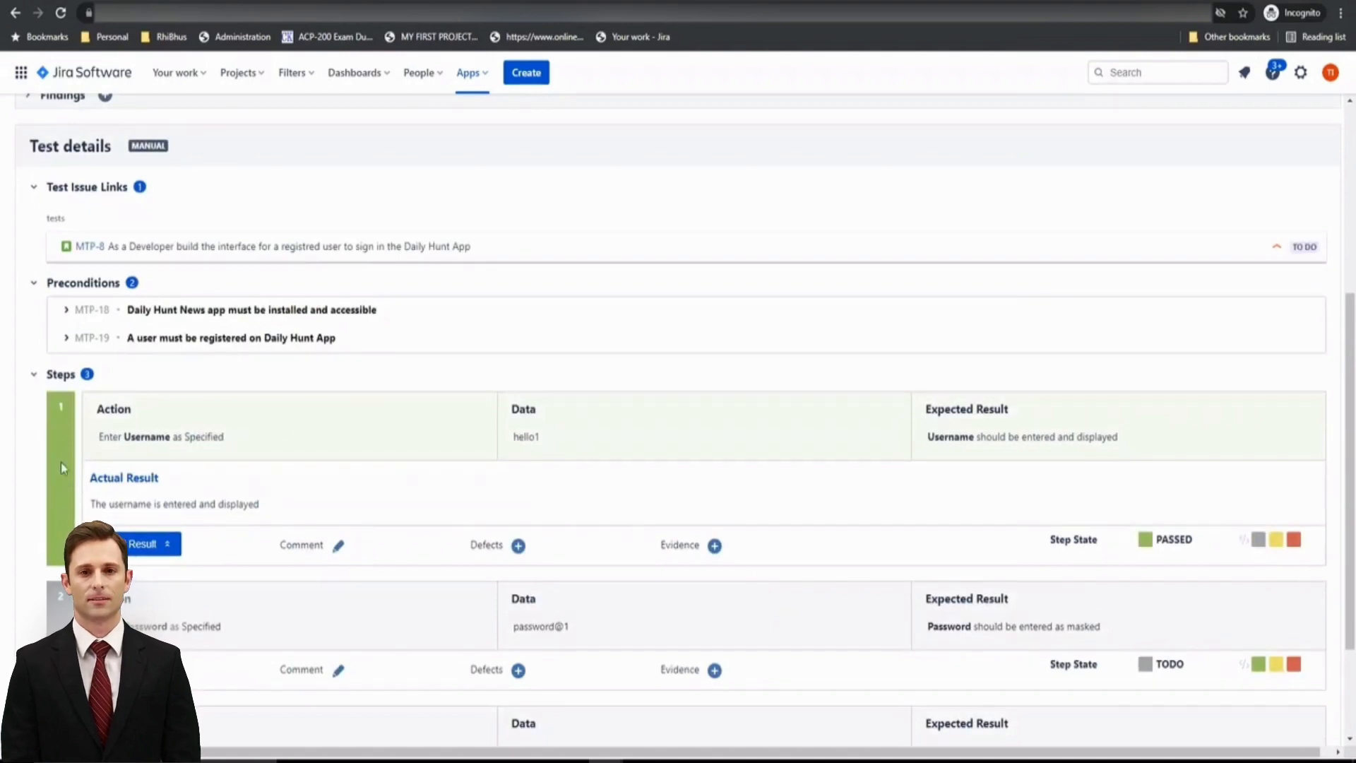
{"action": "scroll", "coordinate": [120, 302], "scroll_direction": "up", "scroll_amount": 5}
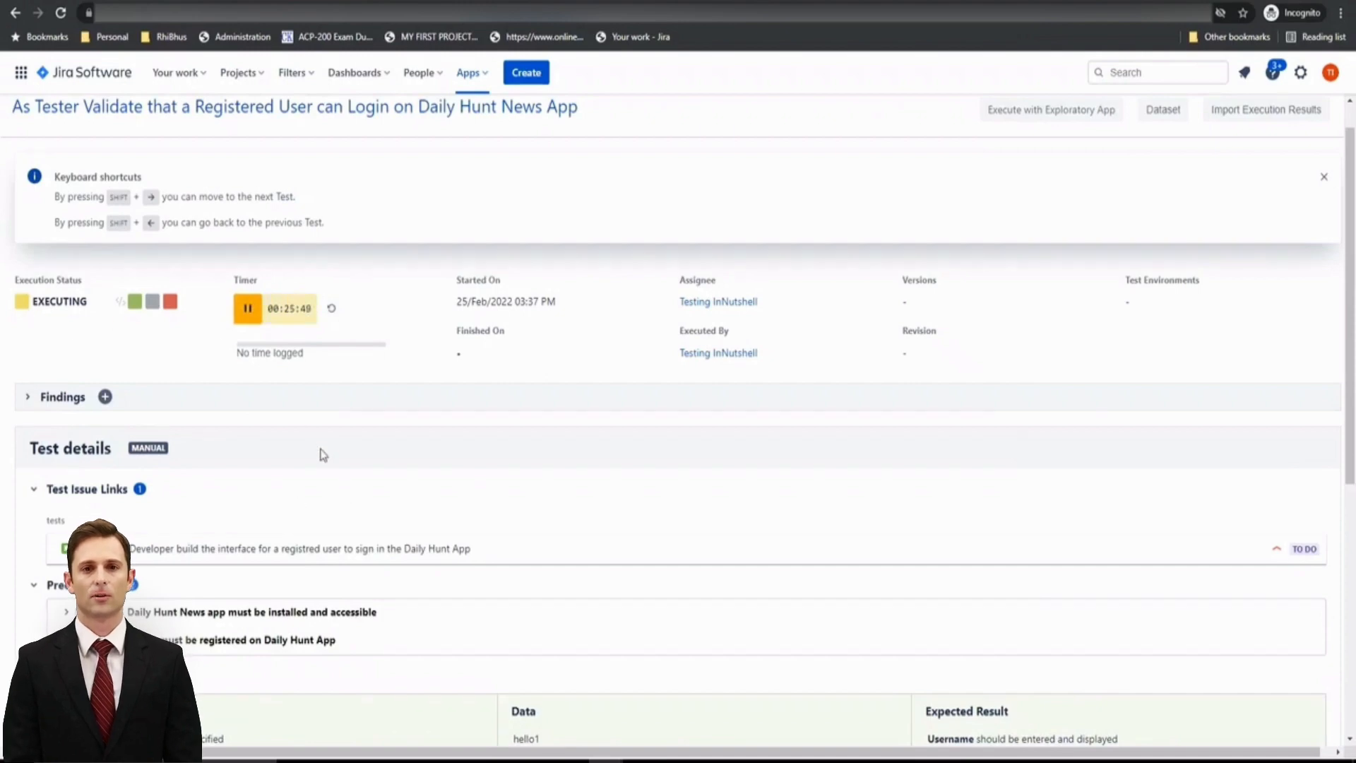
Step: Record "Password is entered as masked" as the actual result of step 2, save it, and set the step's state to Passed
{"action": "scroll", "coordinate": [321, 454], "scroll_direction": "down", "scroll_amount": 5}
{"action": "scroll", "coordinate": [321, 455], "scroll_direction": "down", "scroll_amount": 1}
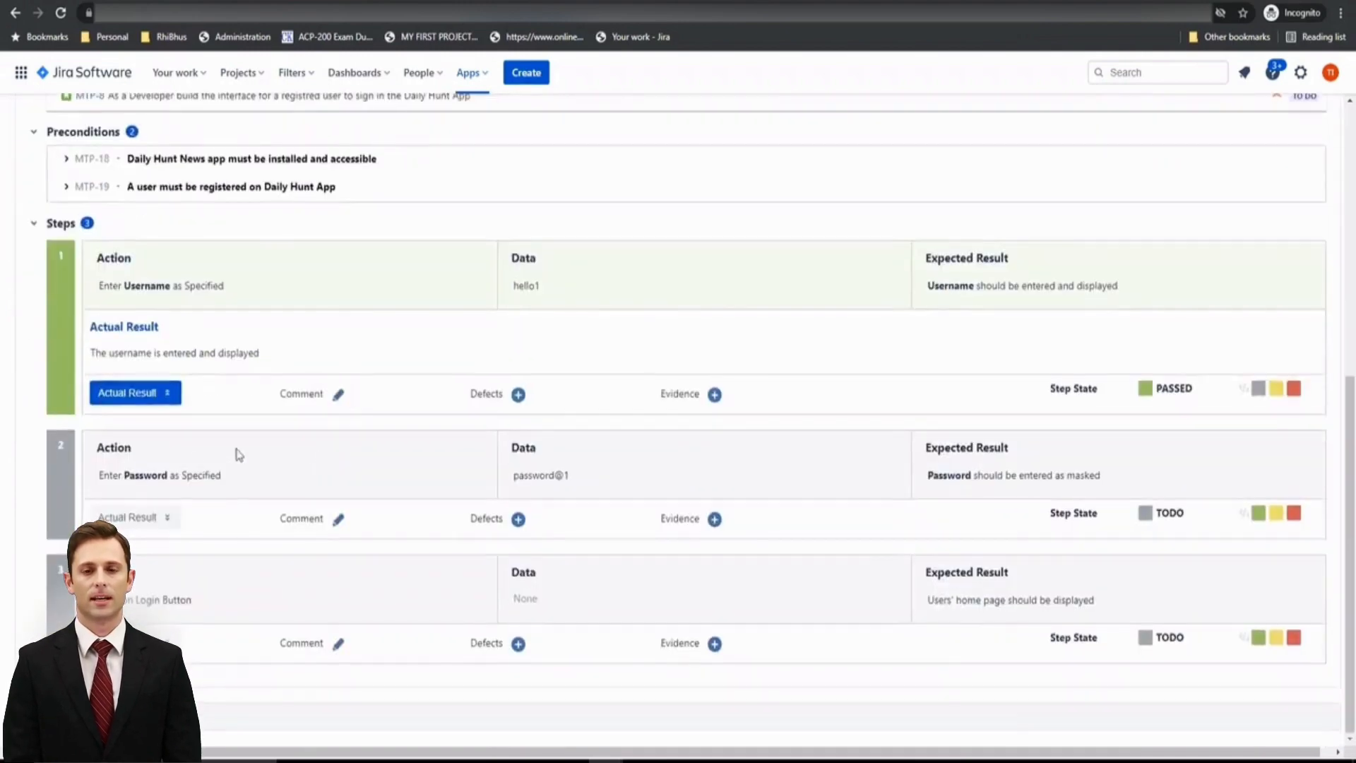
{"action": "left_click", "coordinate": [141, 520]}
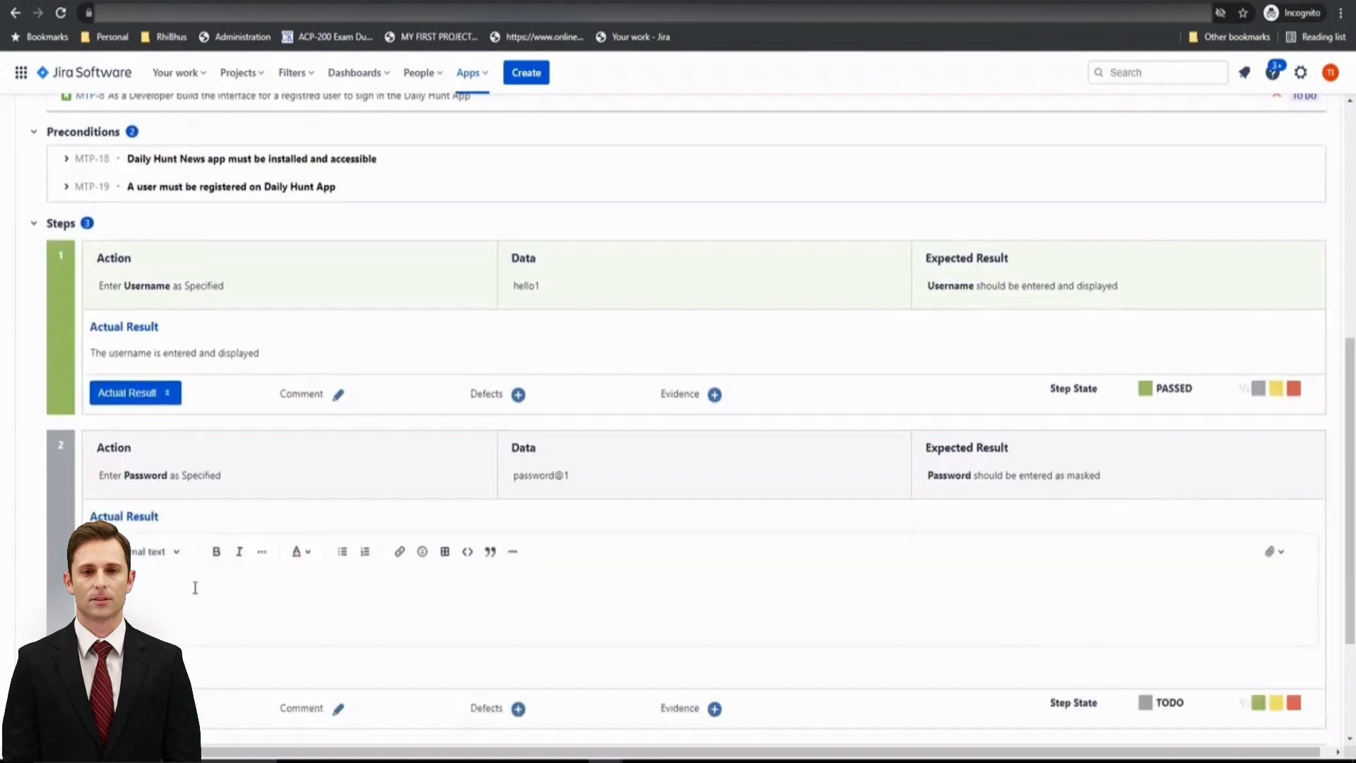
{"action": "type", "text": "The password"}
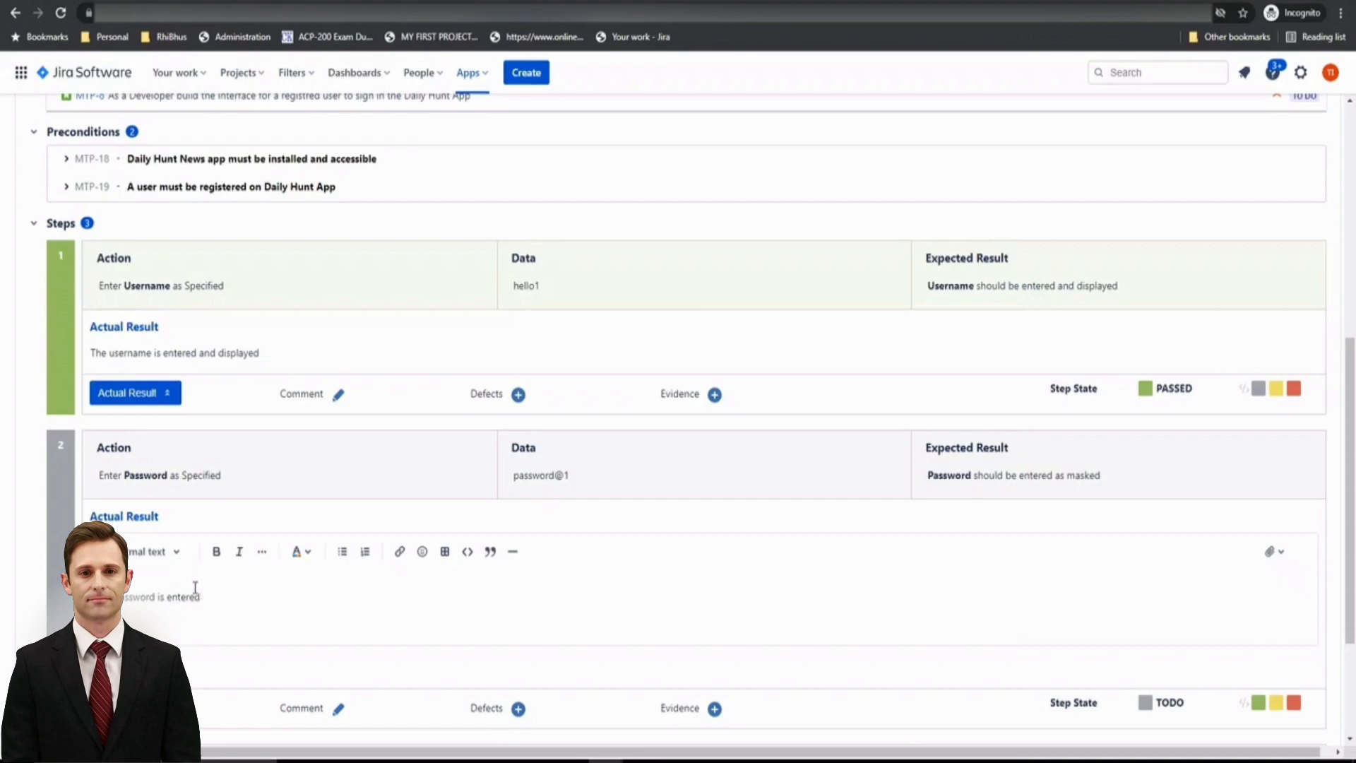
{"action": "type", "text": "as"}
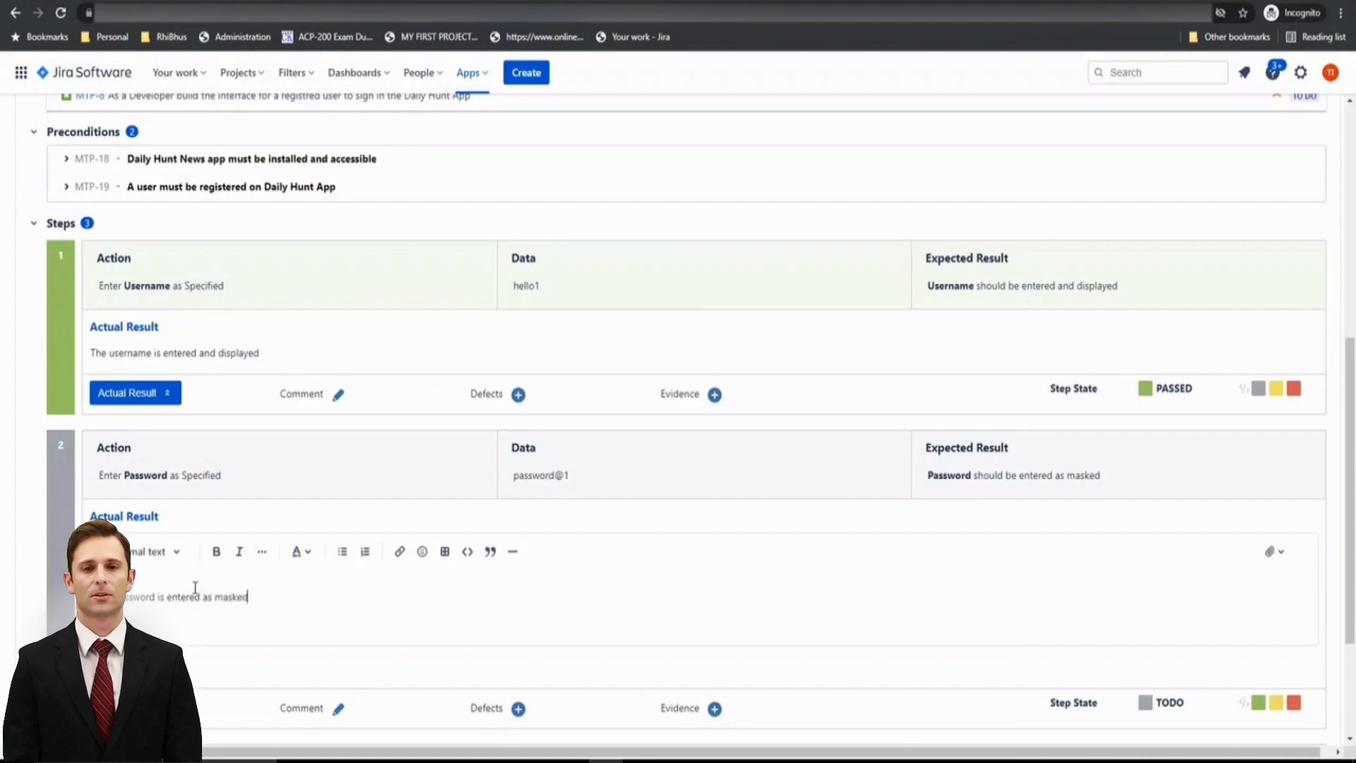
{"action": "left_click", "coordinate": [562, 659]}
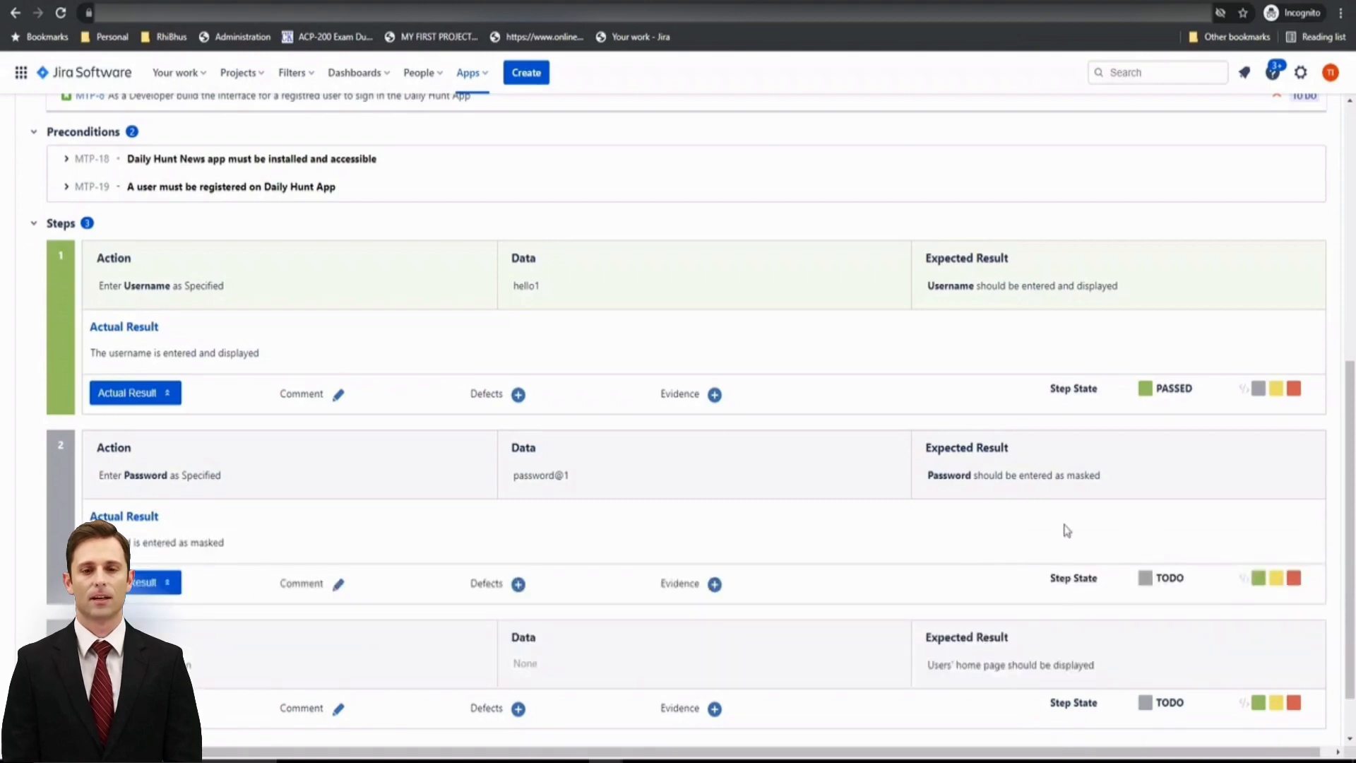
{"action": "left_click", "coordinate": [1259, 578]}
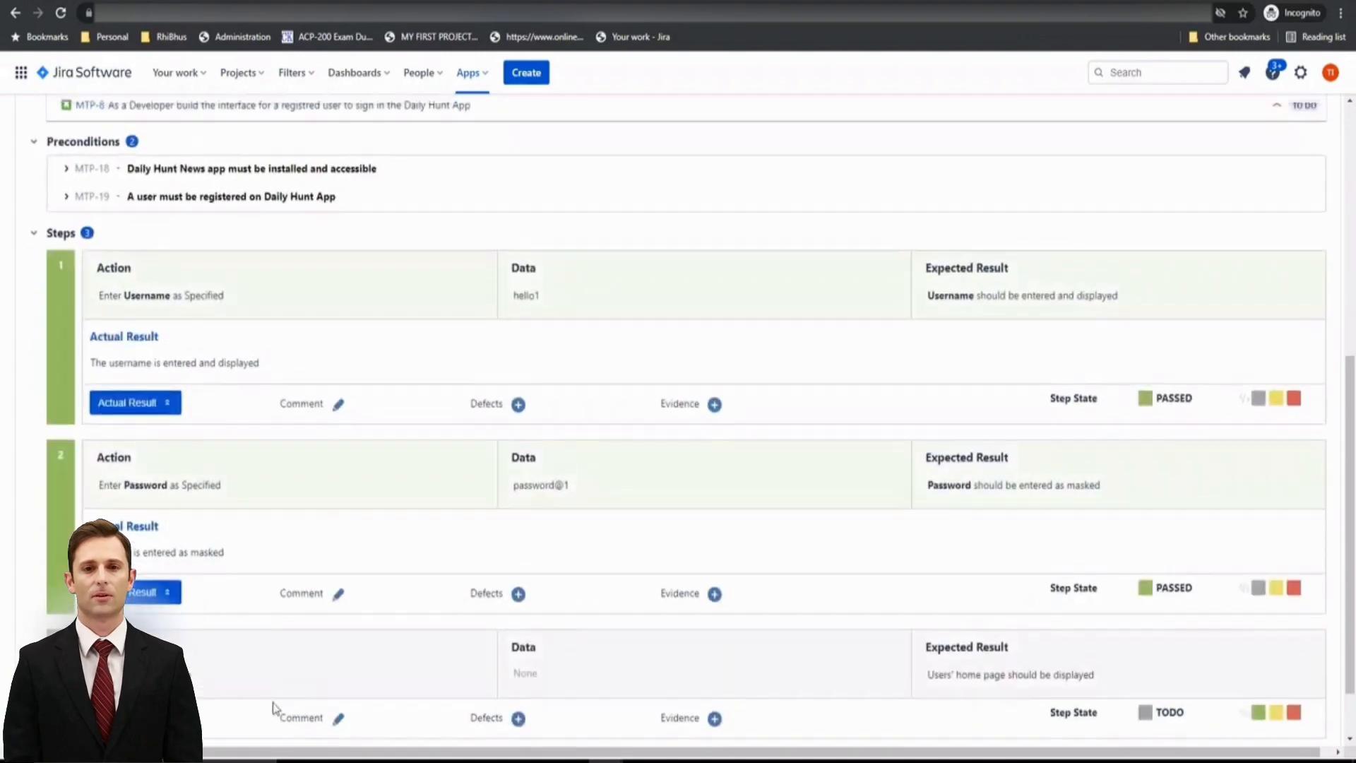
{"action": "scroll", "coordinate": [273, 711], "scroll_direction": "up", "scroll_amount": 5}
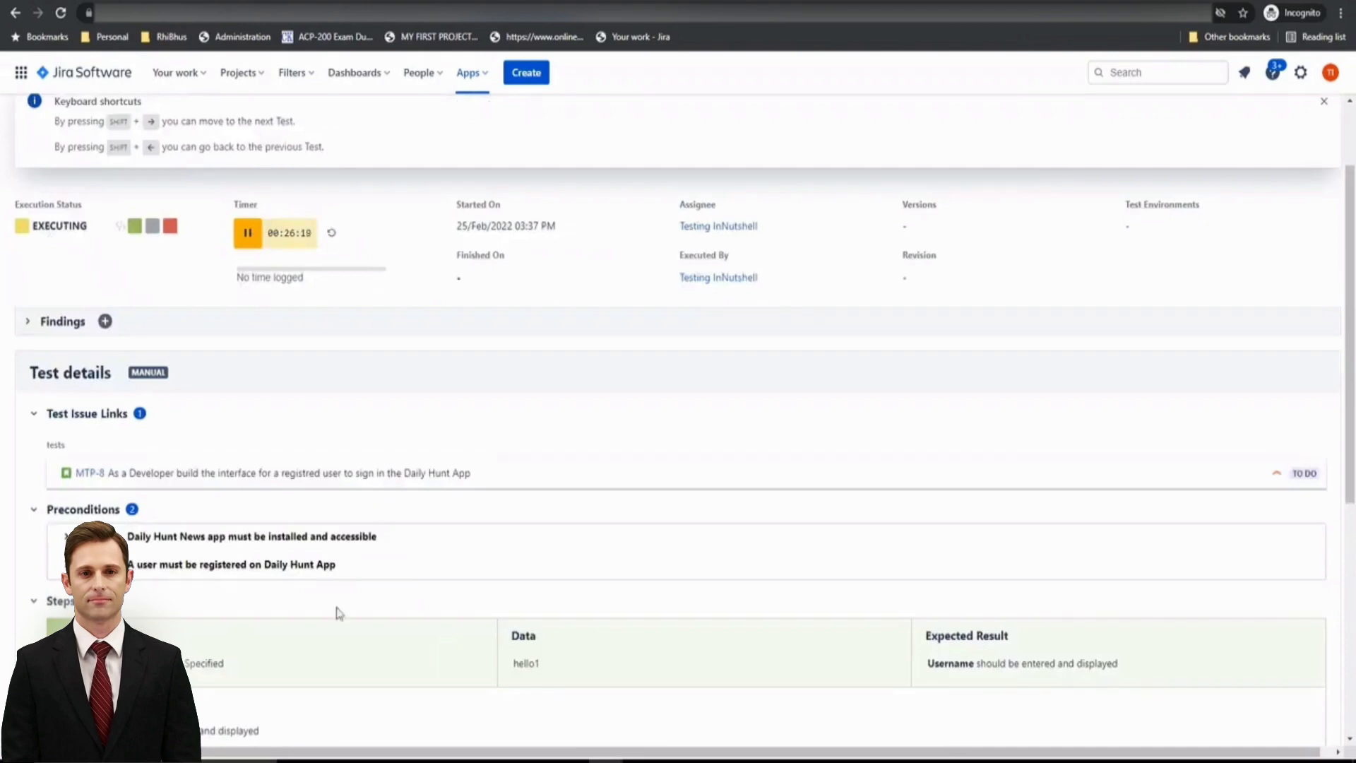
Step: Record "User's Home page is displayed" as the actual result of step 3 and save it
{"action": "scroll", "coordinate": [297, 595], "scroll_direction": "down", "scroll_amount": 5}
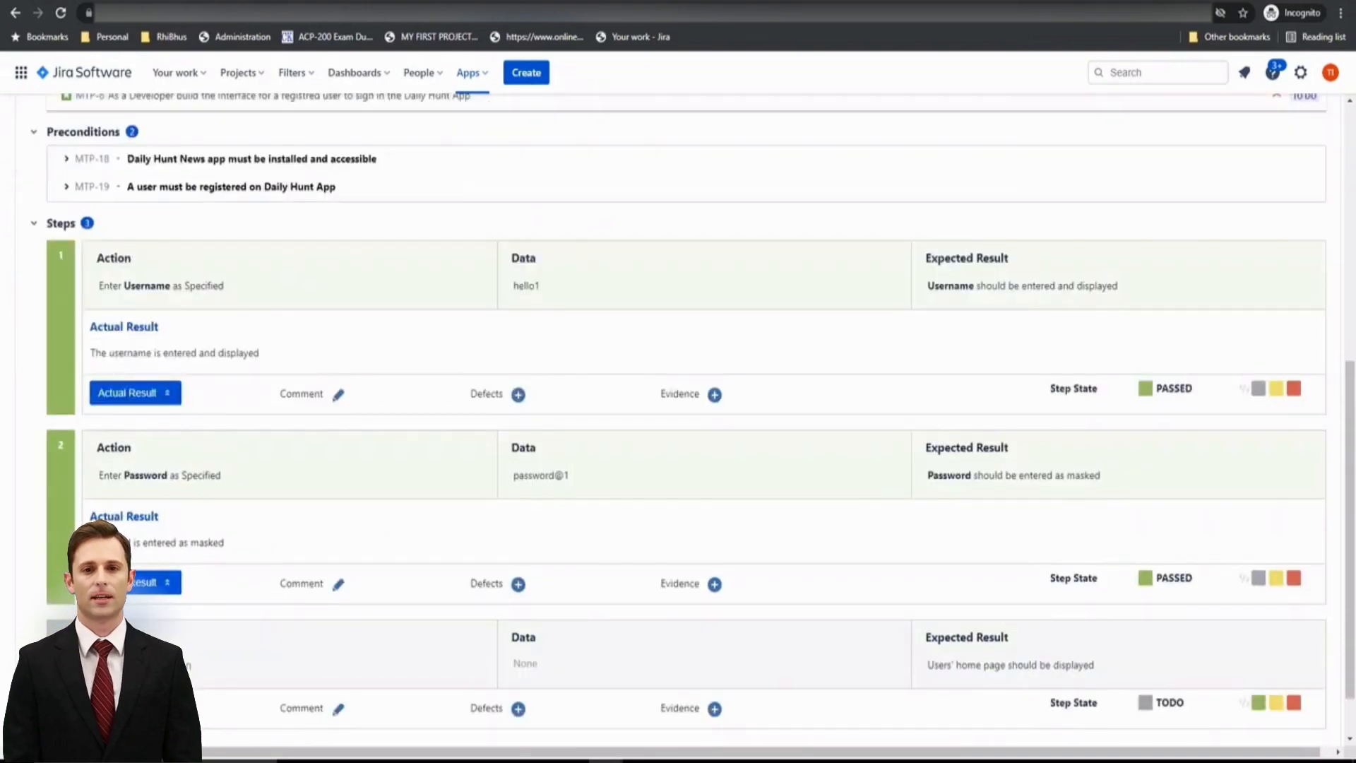
{"action": "left_click", "coordinate": [135, 706]}
{"action": "scroll", "coordinate": [227, 612], "scroll_direction": "down", "scroll_amount": 3}
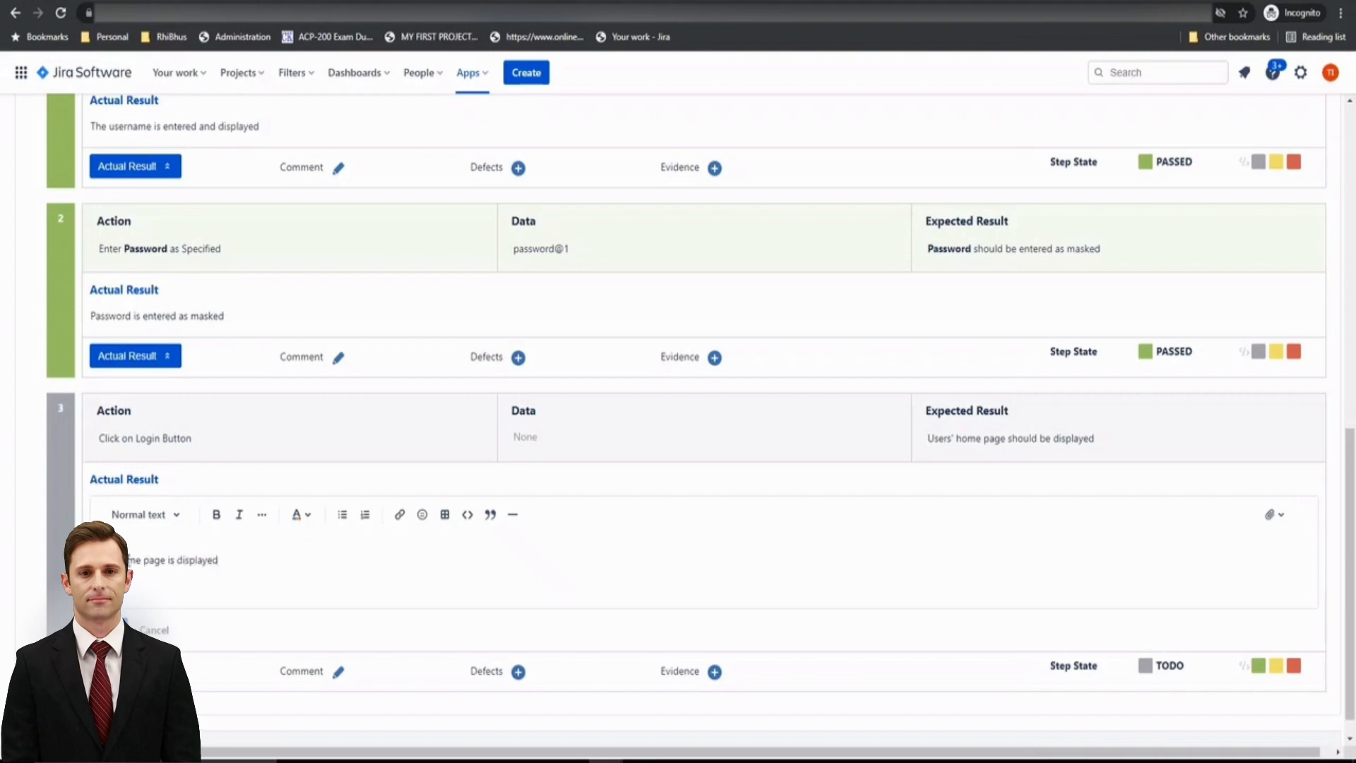
{"action": "type", "text": "Users's"}
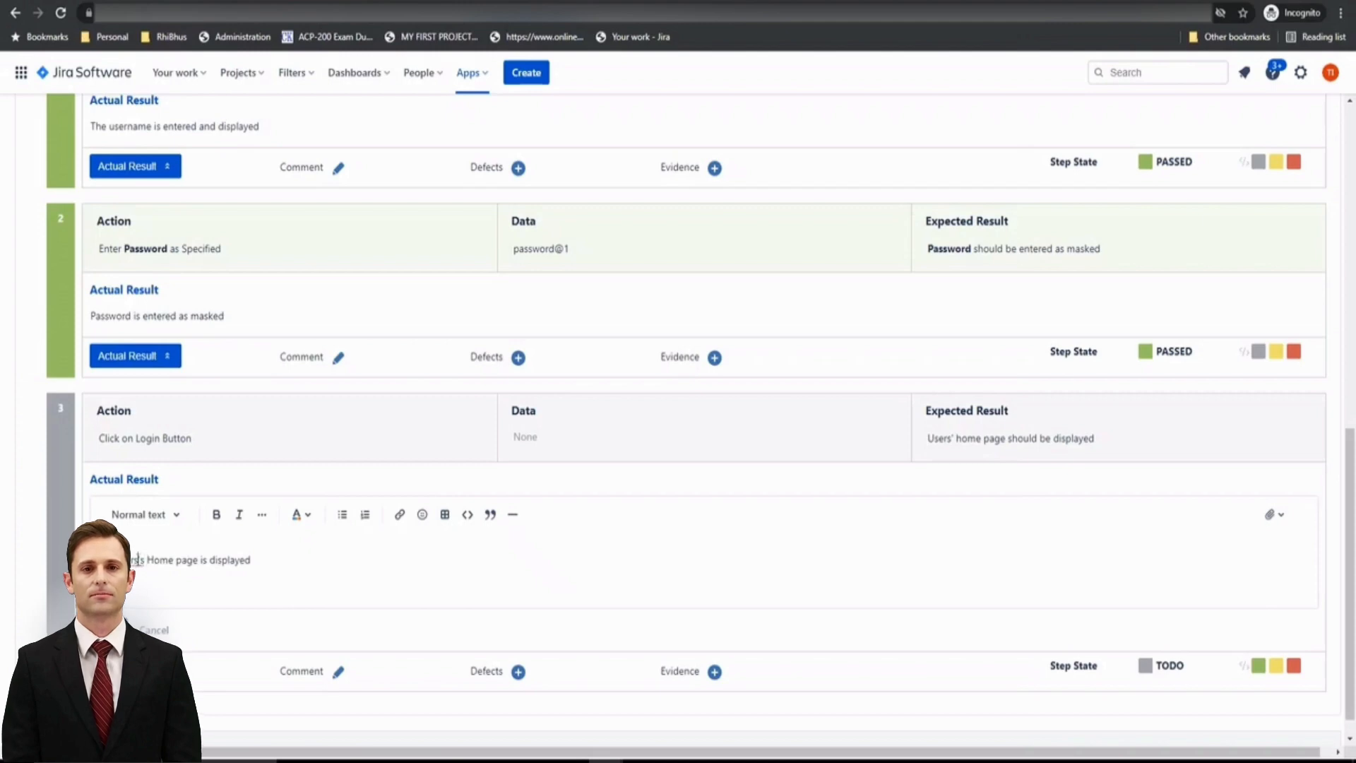
{"action": "key", "text": "BackSpace"}
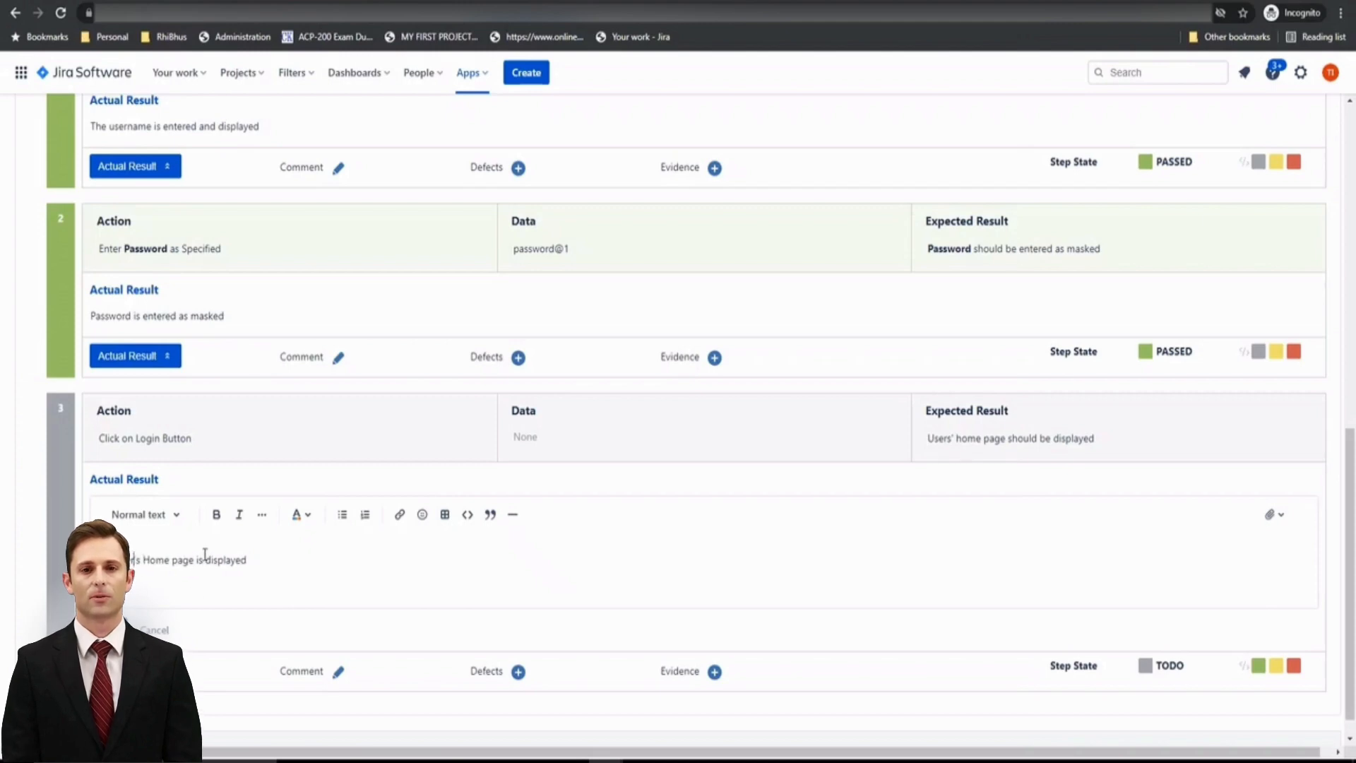
{"action": "left_click", "coordinate": [108, 630]}
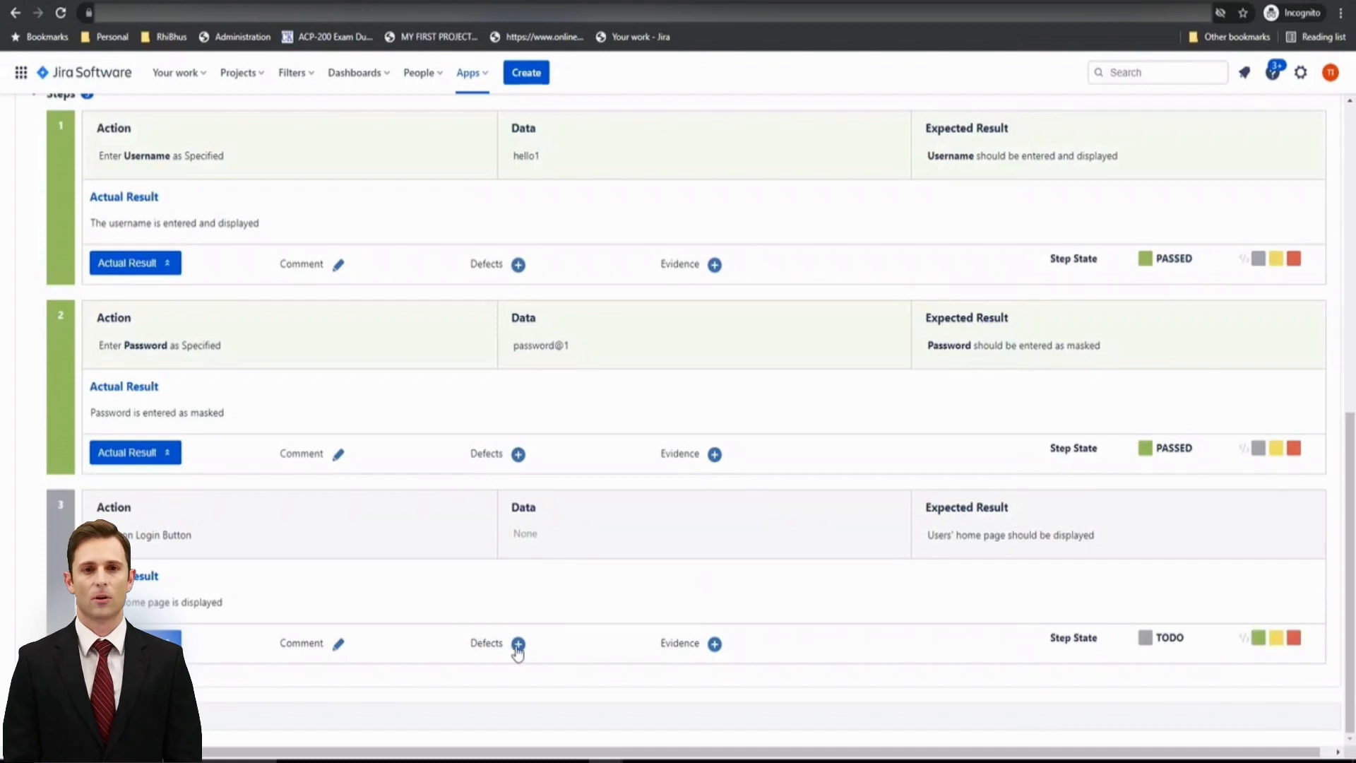
Step: Expand the Findings section and examine the form for creating a defect on the whole test, leaving it without creating an issue
{"action": "scroll", "coordinate": [647, 614], "scroll_direction": "up", "scroll_amount": 6}
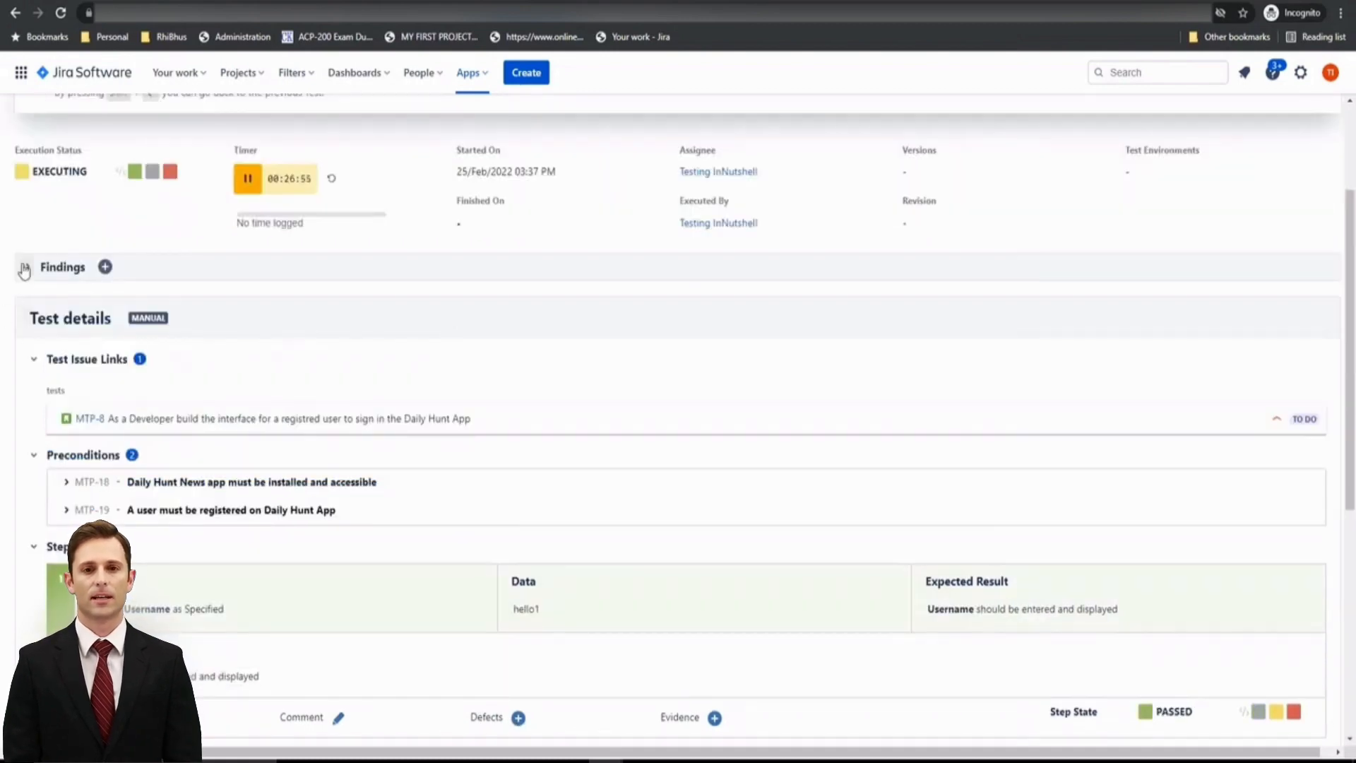
{"action": "left_click", "coordinate": [92, 267]}
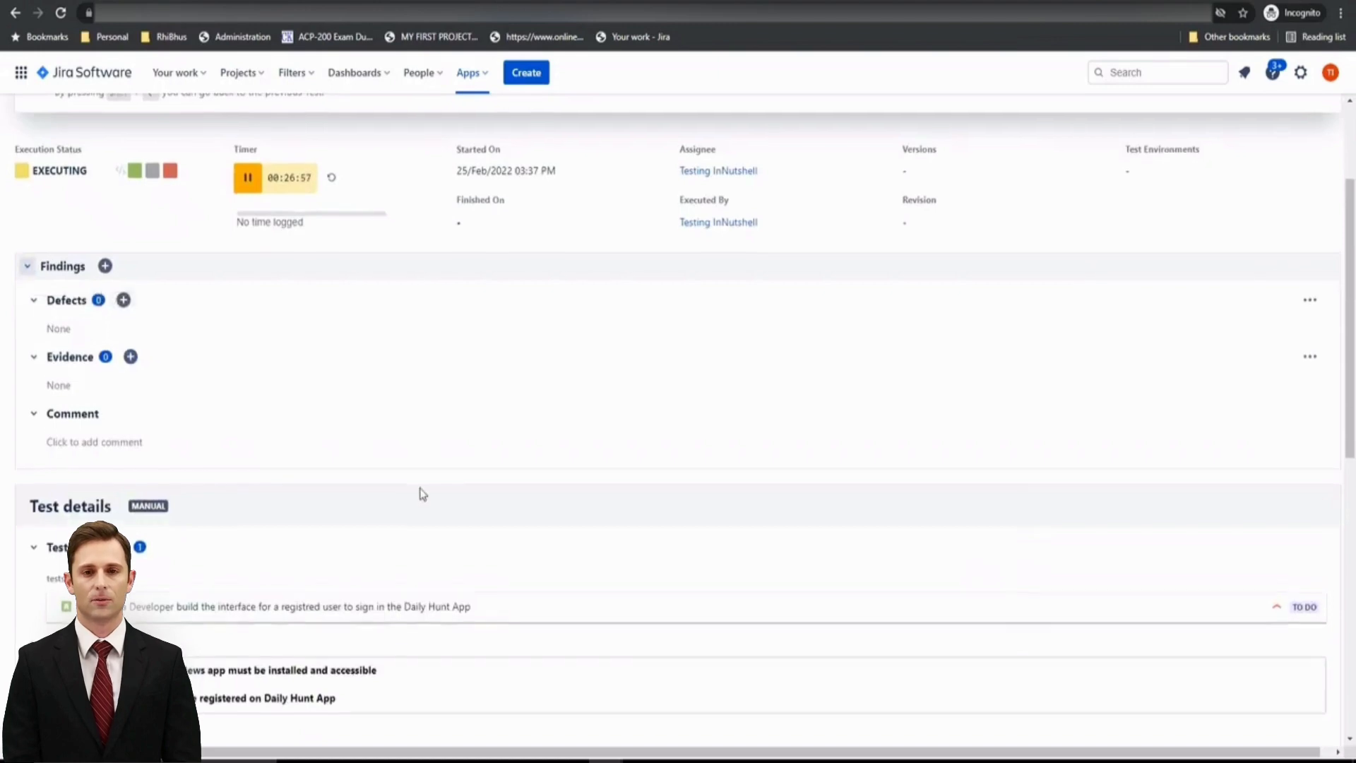
{"action": "scroll", "coordinate": [423, 508], "scroll_direction": "down", "scroll_amount": 7}
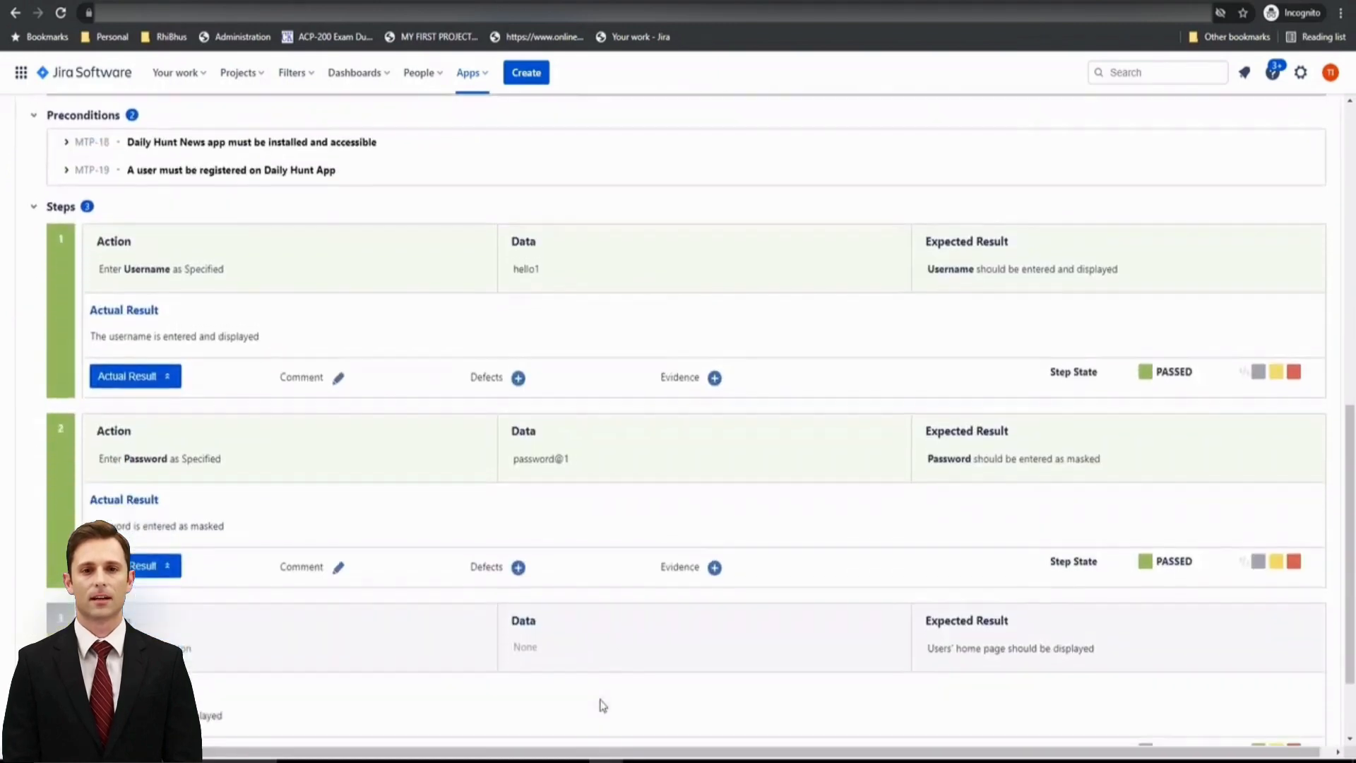
{"action": "scroll", "coordinate": [602, 704], "scroll_direction": "up", "scroll_amount": 5}
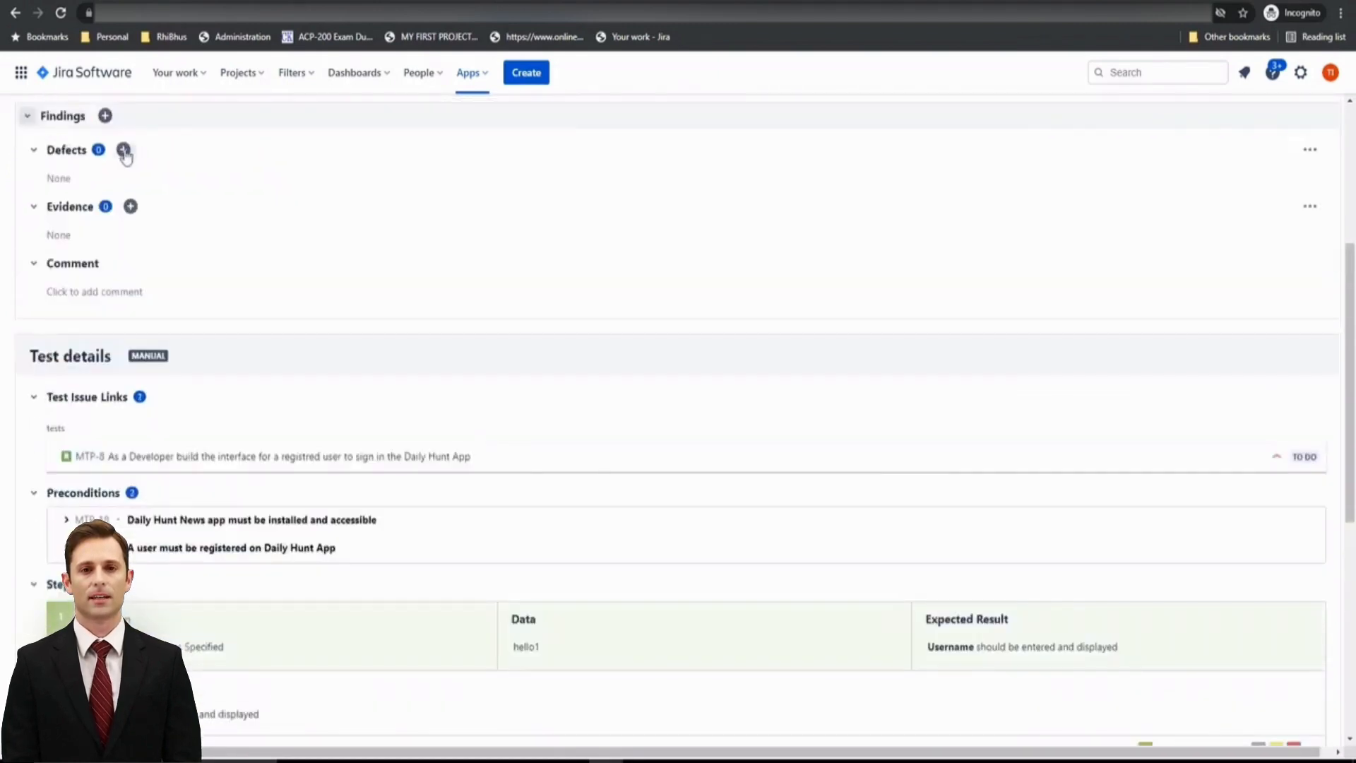
{"action": "left_click", "coordinate": [124, 151]}
{"action": "left_click", "coordinate": [74, 180]}
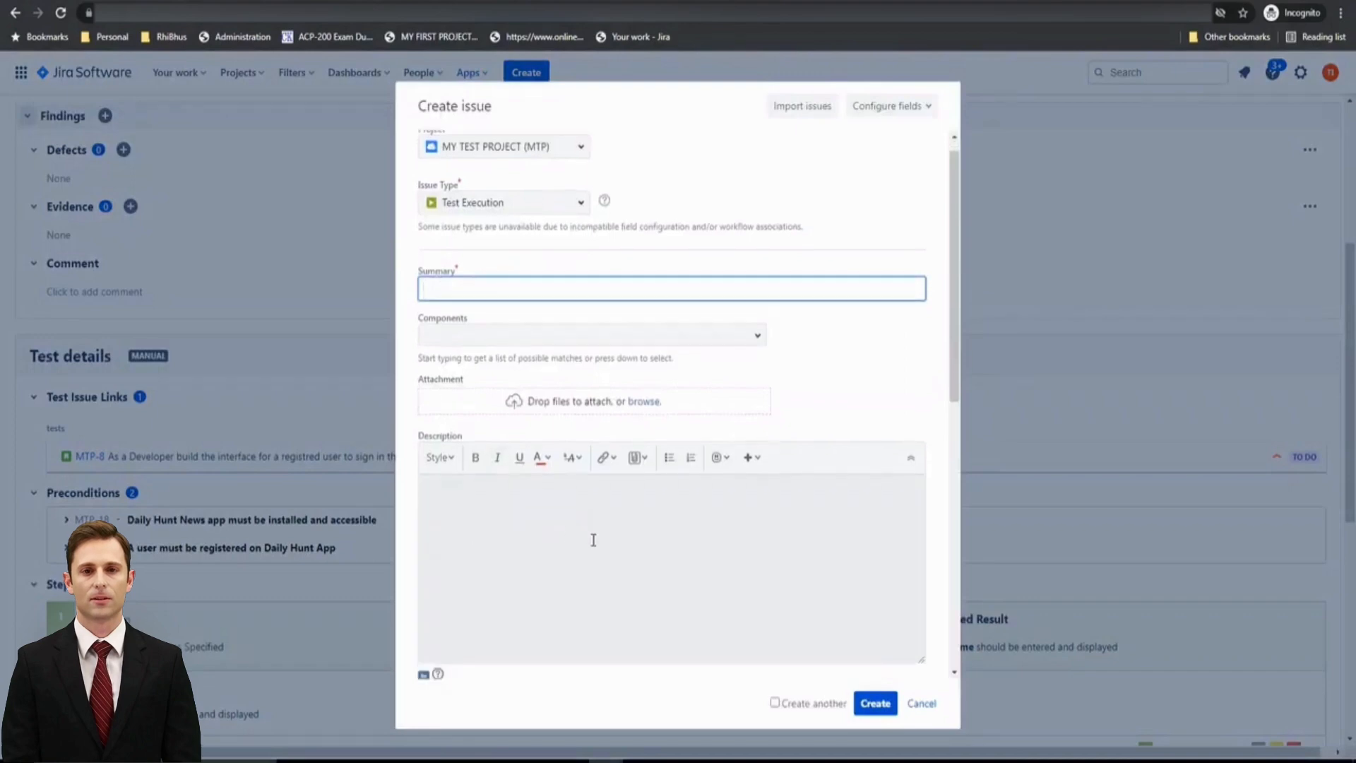
{"action": "scroll", "coordinate": [600, 536], "scroll_direction": "down", "scroll_amount": 8}
{"action": "scroll", "coordinate": [684, 519], "scroll_direction": "up", "scroll_amount": 8}
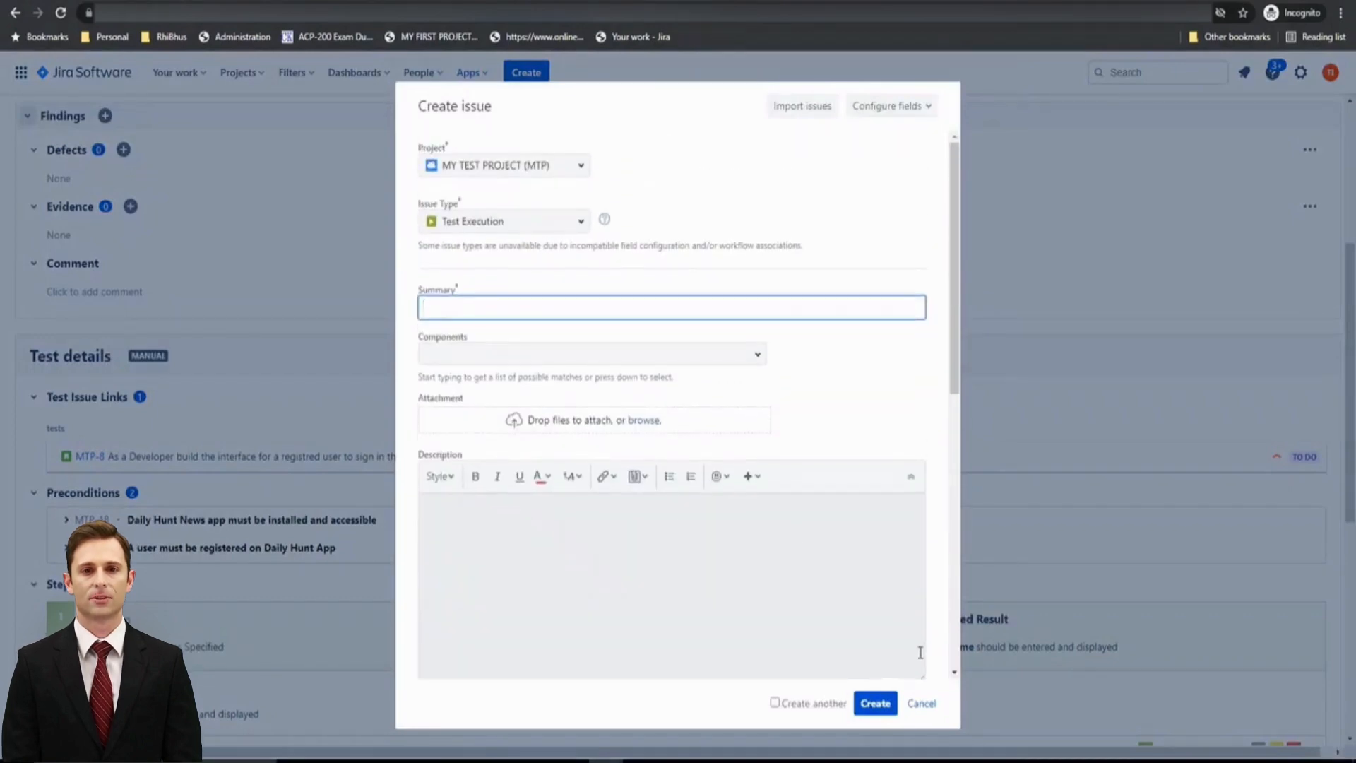
{"action": "left_click", "coordinate": [920, 703]}
Step: Examine the prefilled description in the form for creating a defect from step 3, and close it without creating an issue
{"action": "scroll", "coordinate": [266, 409], "scroll_direction": "down", "scroll_amount": 7}
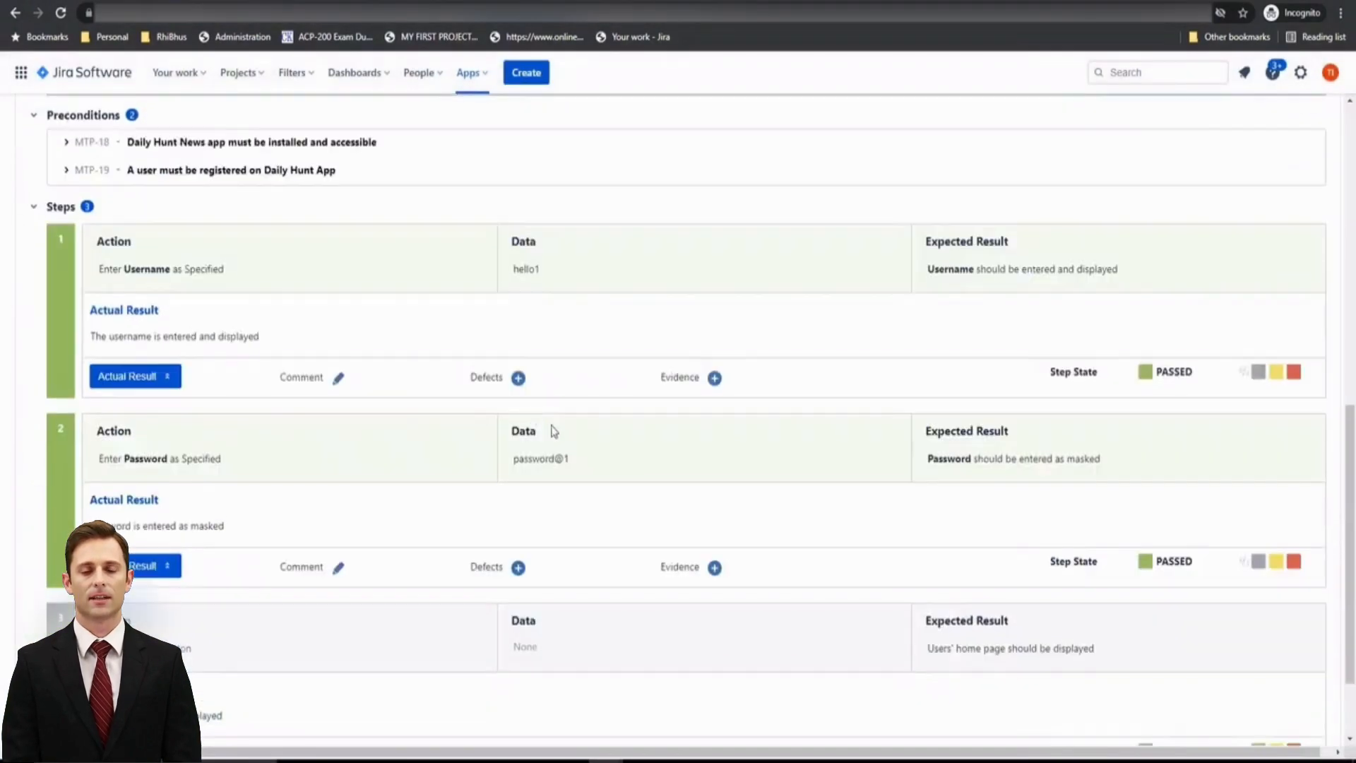
{"action": "left_click", "coordinate": [519, 644]}
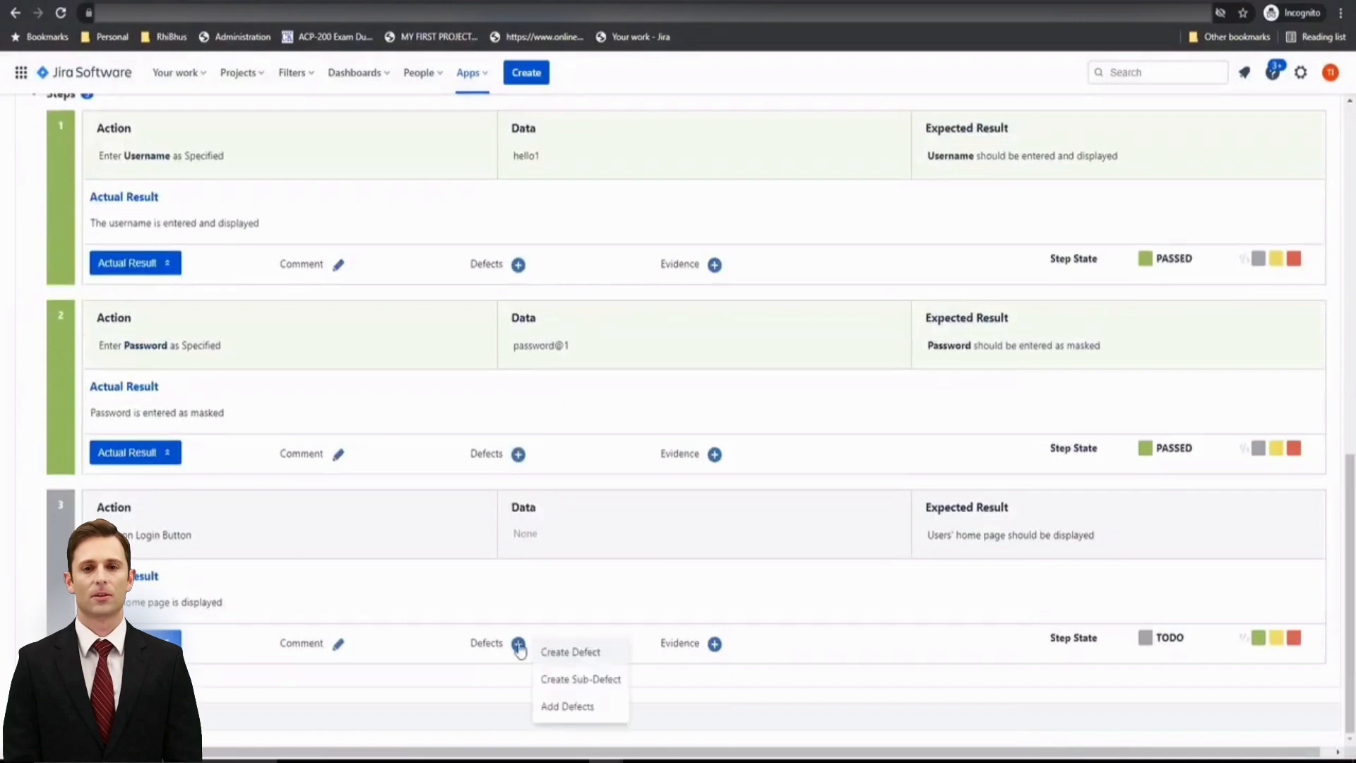
{"action": "left_click", "coordinate": [583, 652]}
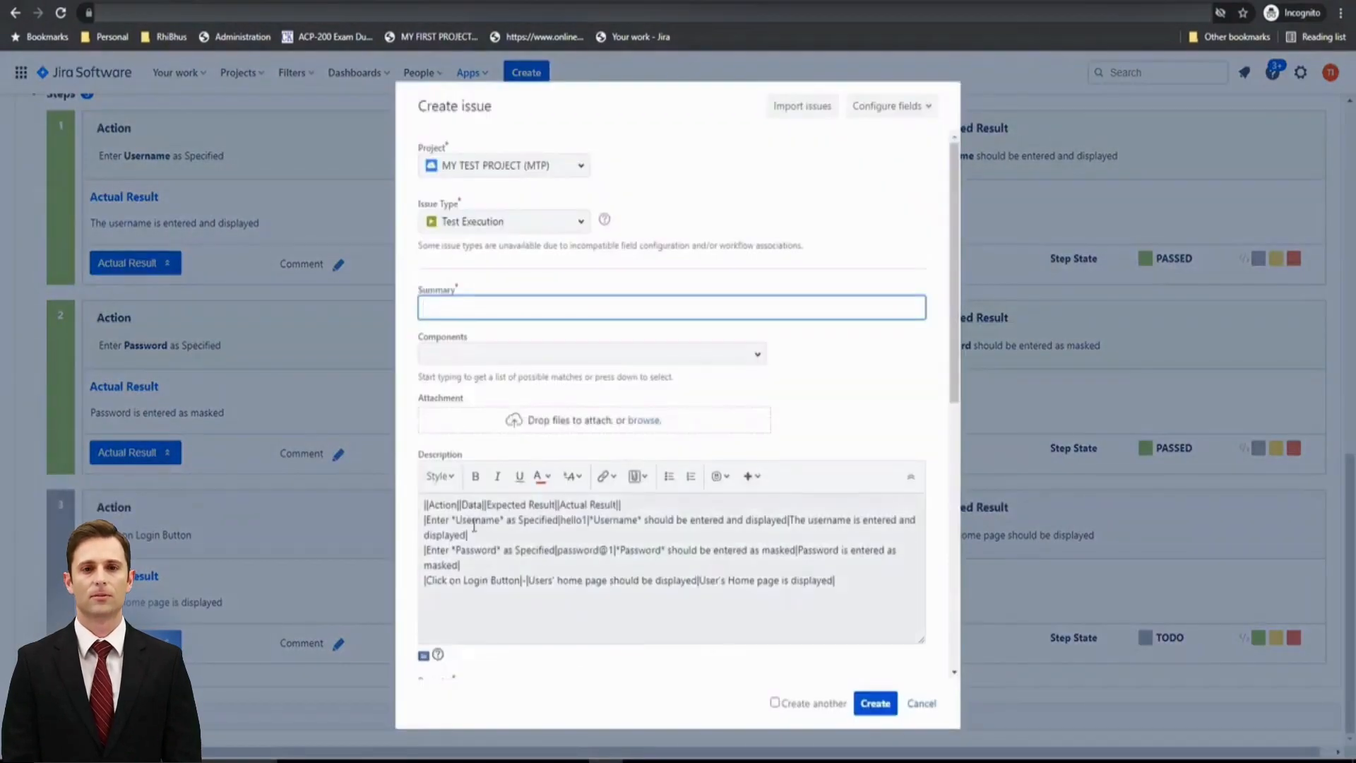
{"action": "left_click_drag", "start_coordinate": [425, 503], "coordinate": [838, 585]}
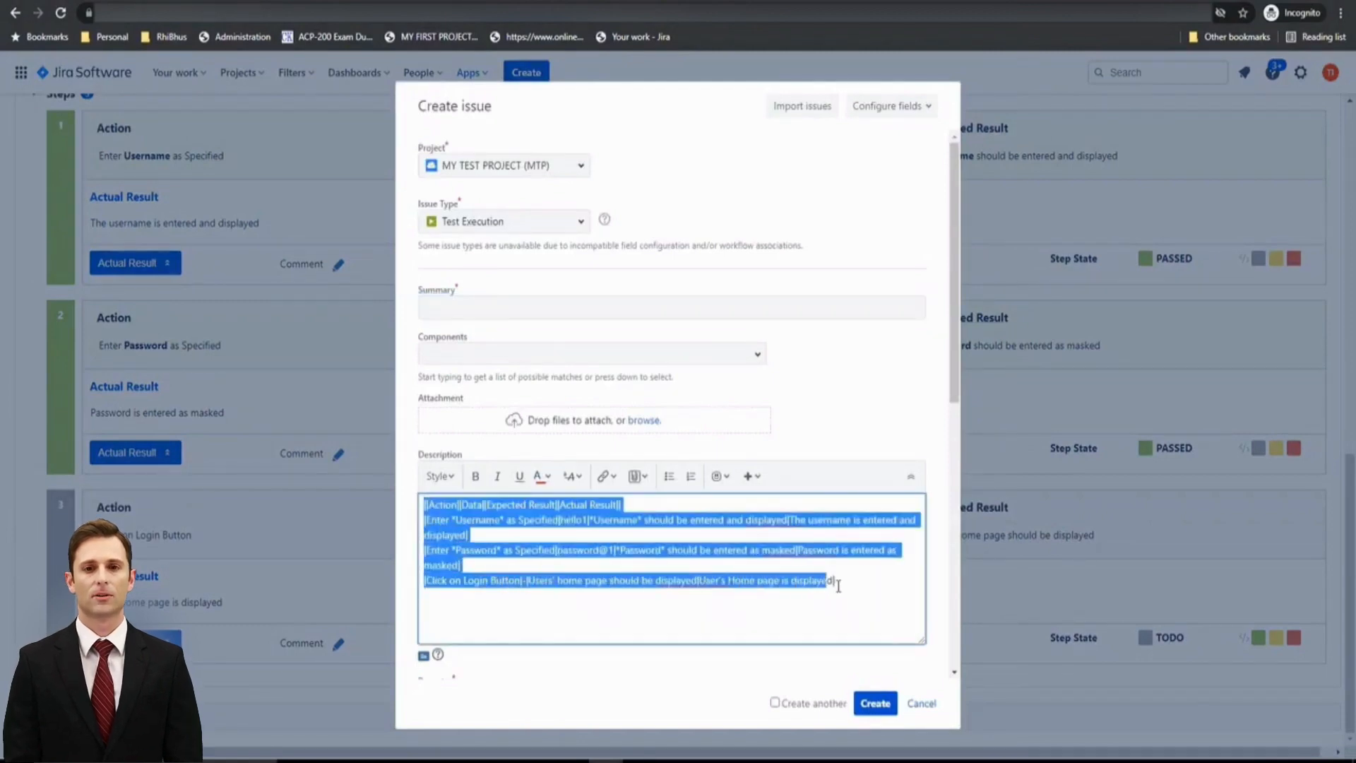
{"action": "left_click", "coordinate": [849, 581]}
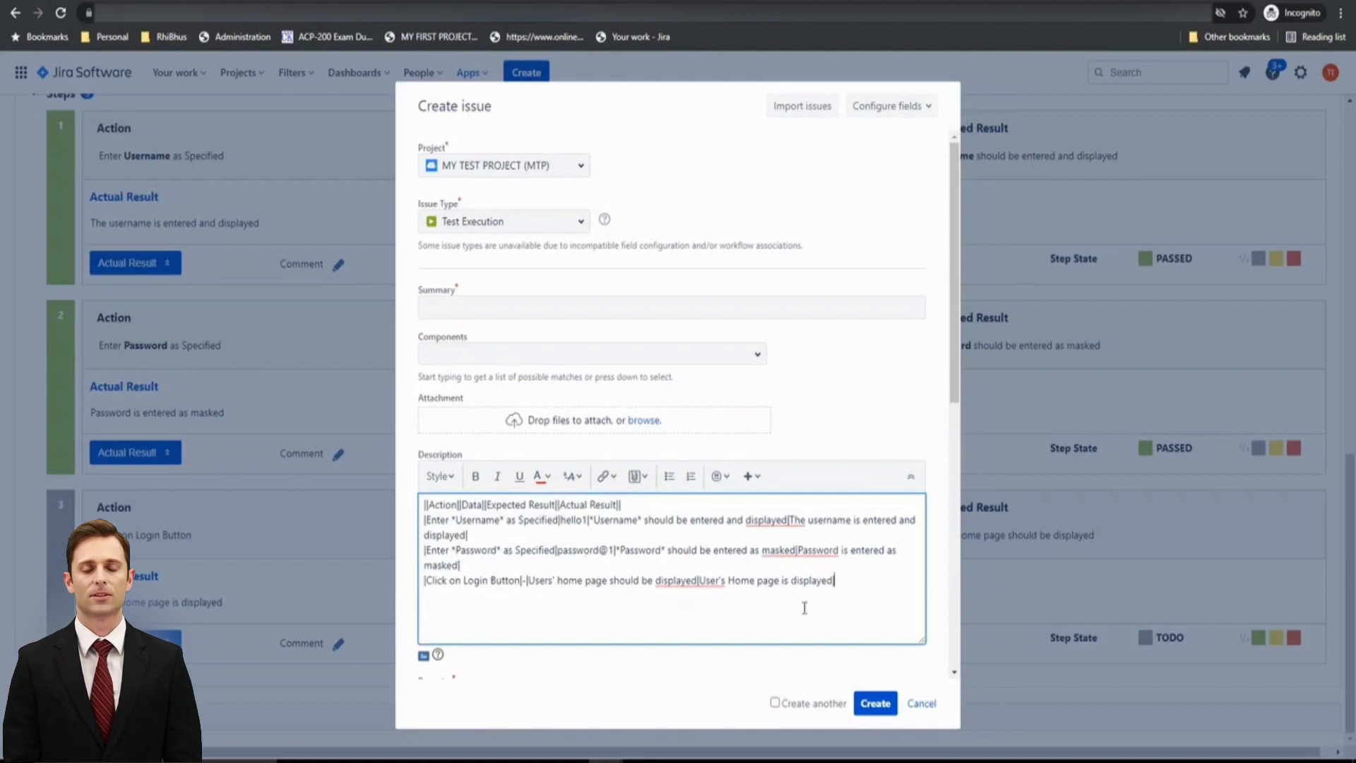
{"action": "left_click", "coordinate": [920, 706]}
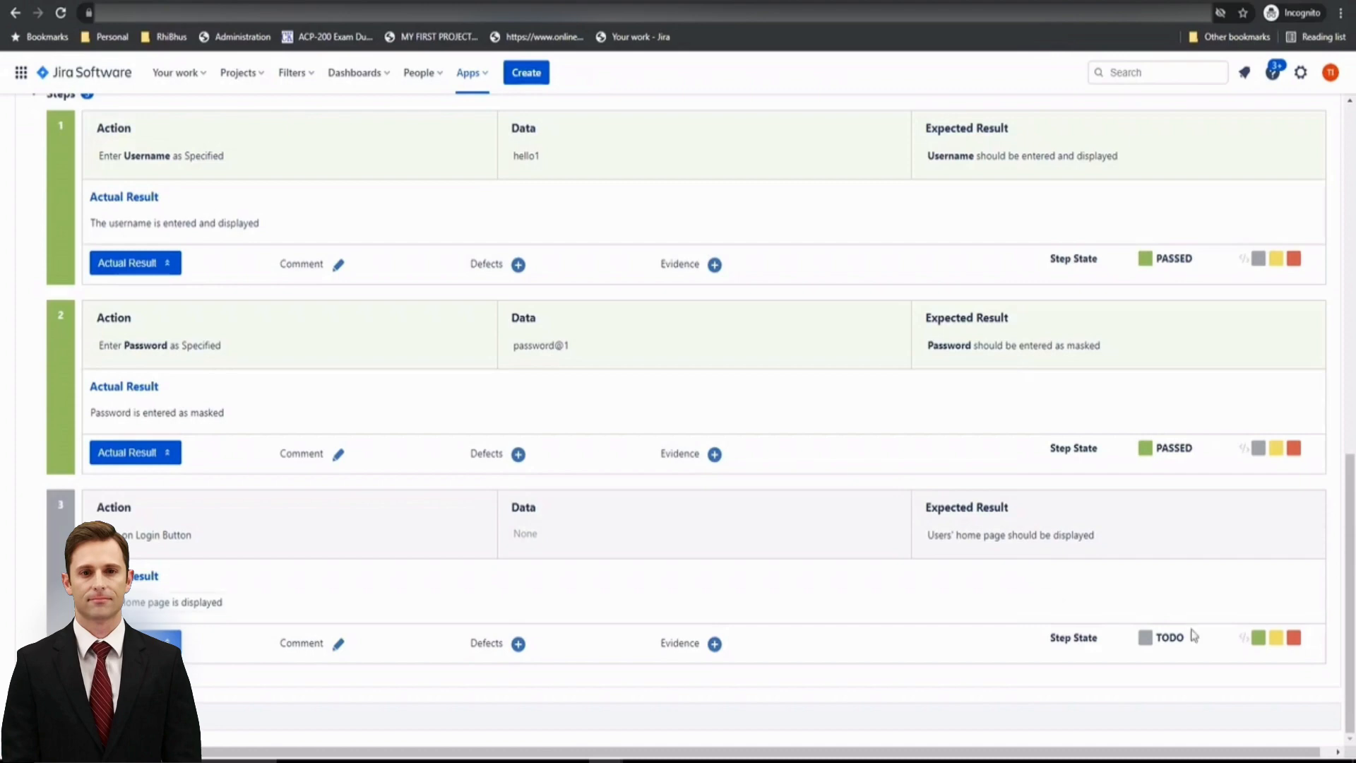
Step: Set the state of step 3 to Passed and check the test's overall execution status
{"action": "left_click", "coordinate": [1258, 641]}
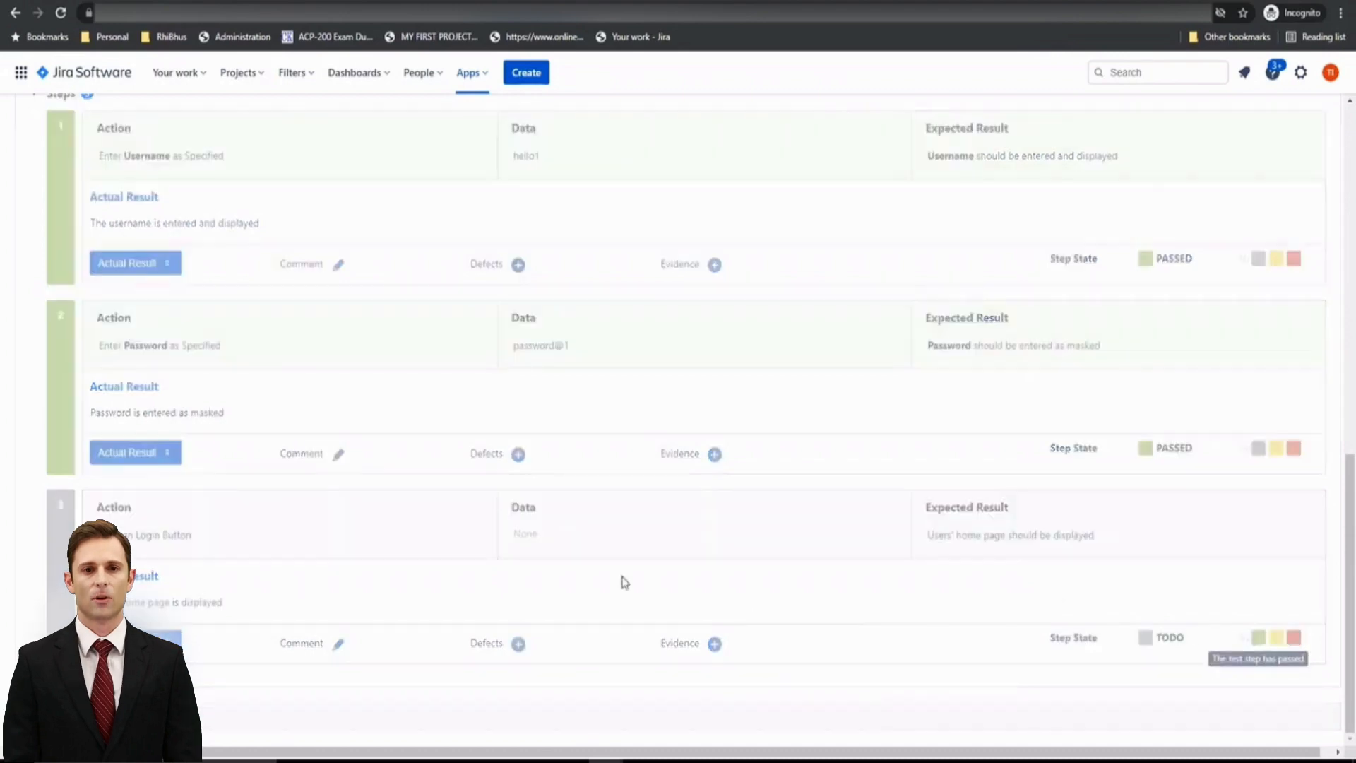
{"action": "scroll", "coordinate": [331, 583], "scroll_direction": "up", "scroll_amount": 5}
{"action": "scroll", "coordinate": [336, 590], "scroll_direction": "up", "scroll_amount": 6}
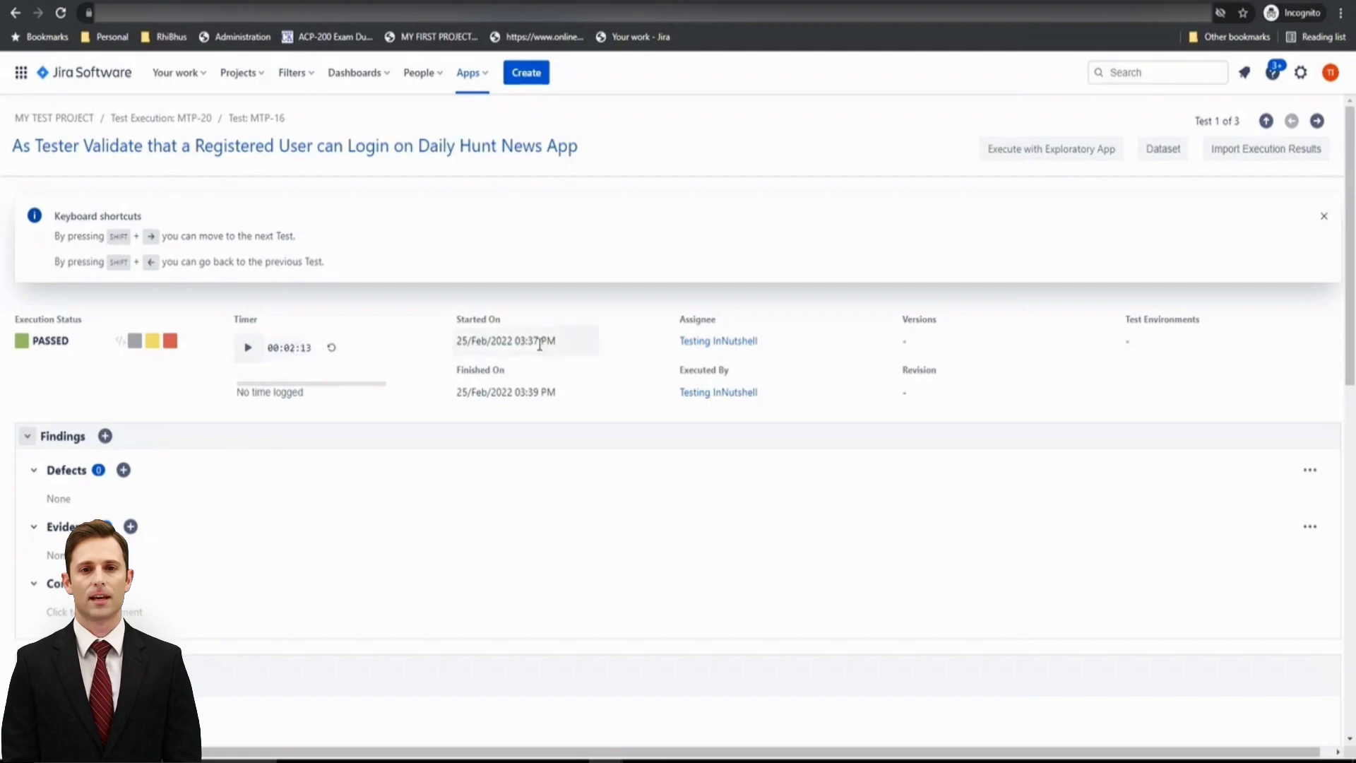
Step: Examine the execution's start and finish times and review the recorded results and states of all steps
{"action": "left_click_drag", "start_coordinate": [521, 341], "coordinate": [549, 342]}
{"action": "left_click_drag", "start_coordinate": [521, 391], "coordinate": [536, 390]}
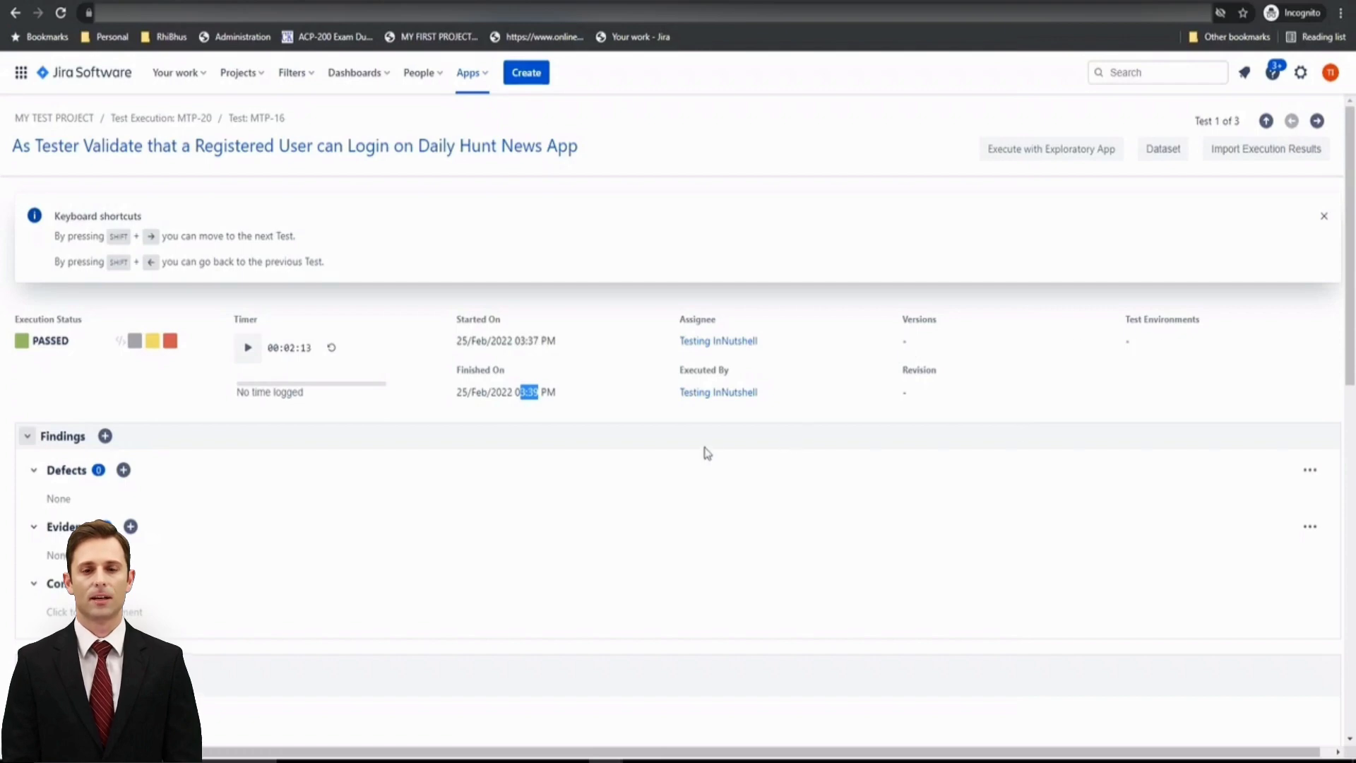
{"action": "scroll", "coordinate": [707, 453], "scroll_direction": "down", "scroll_amount": 4}
{"action": "scroll", "coordinate": [707, 453], "scroll_direction": "down", "scroll_amount": 6}
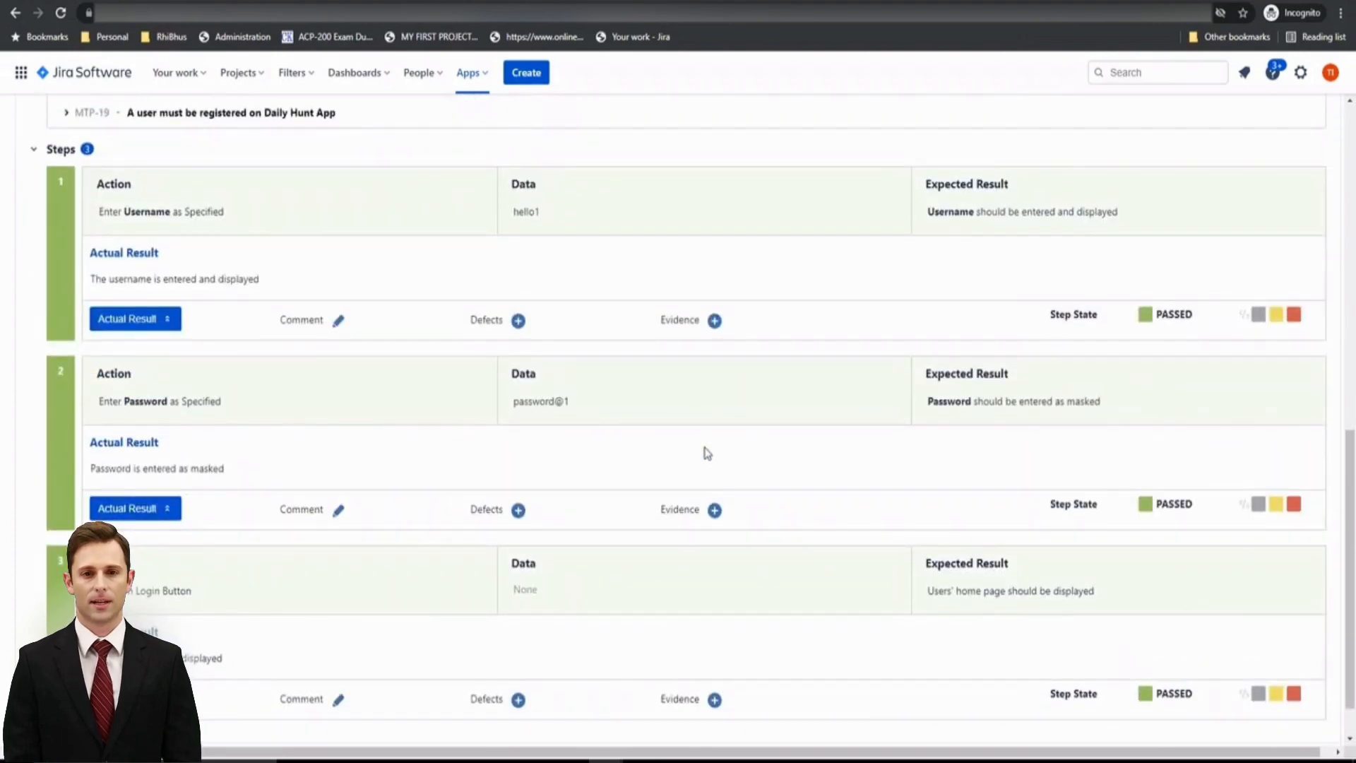
{"action": "scroll", "coordinate": [705, 445], "scroll_direction": "up", "scroll_amount": 1}
{"action": "scroll", "coordinate": [703, 442], "scroll_direction": "up", "scroll_amount": 8}
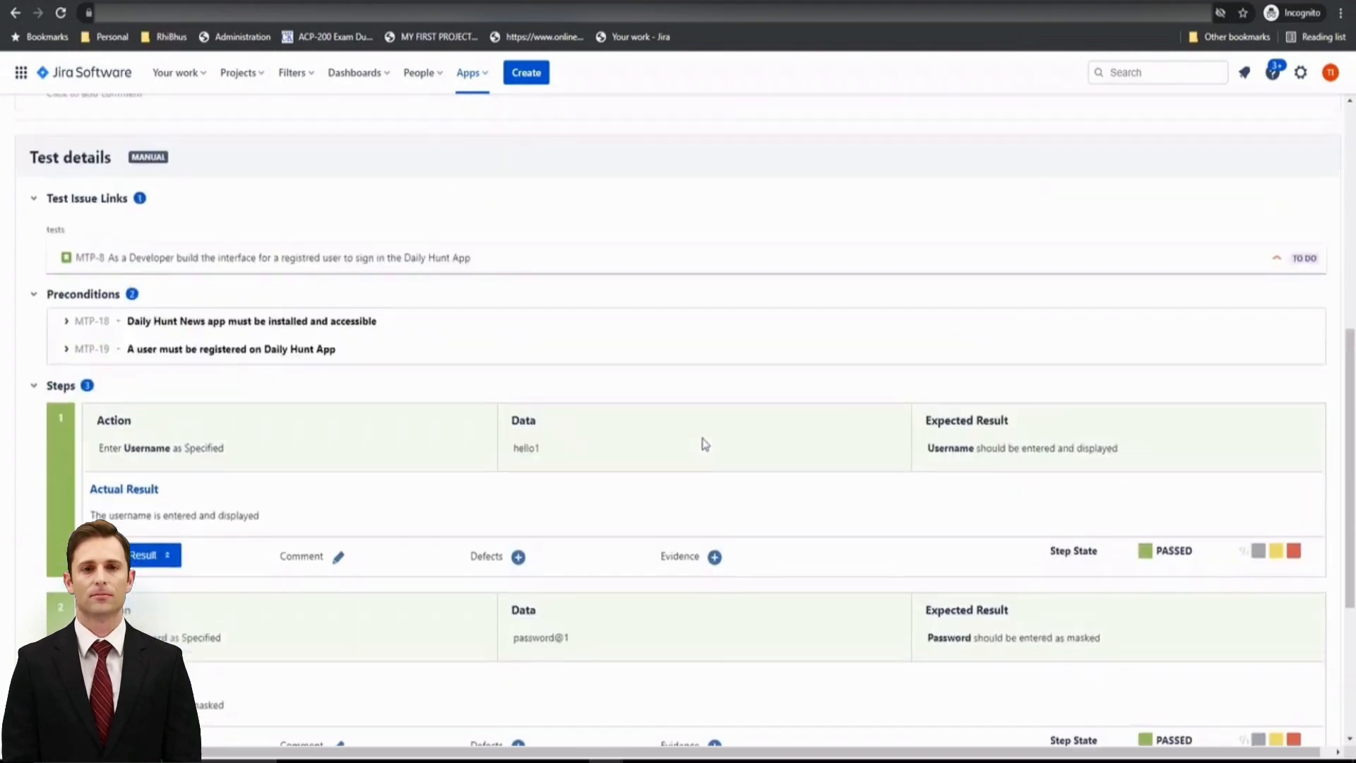
{"action": "scroll", "coordinate": [612, 389], "scroll_direction": "up", "scroll_amount": 3}
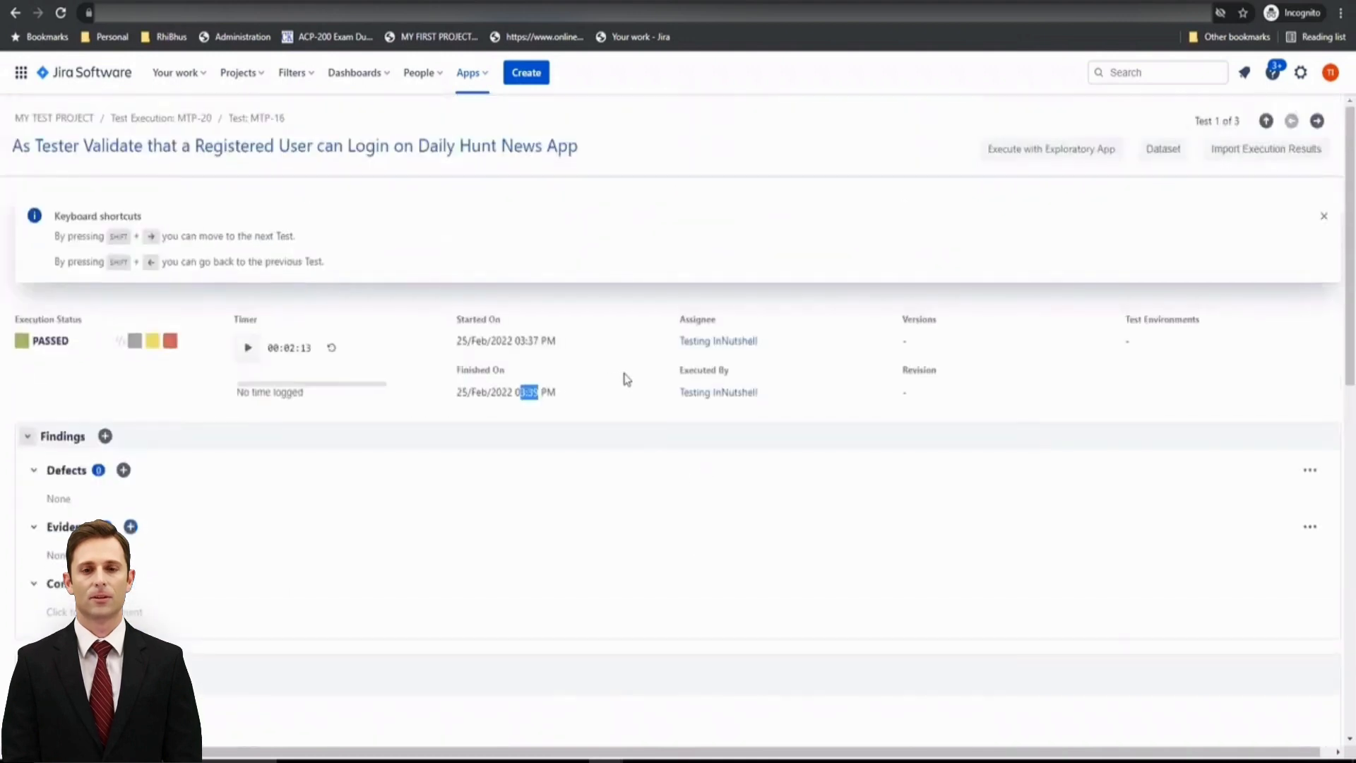